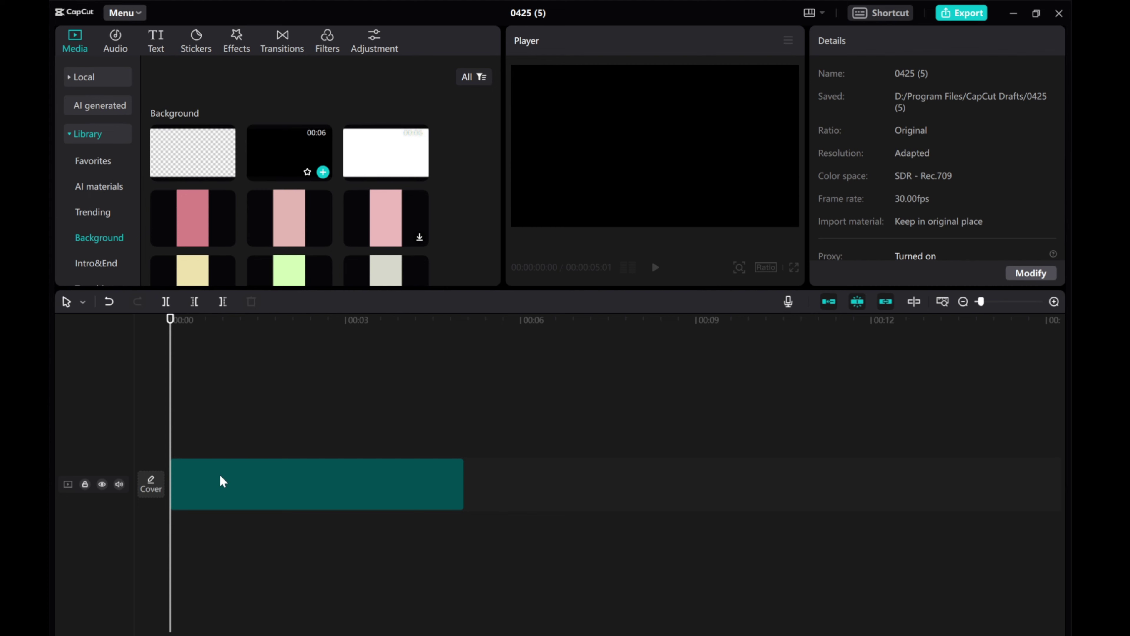
Select the black background clip on the timeline to show its Video > Basic properties.
left_click(221, 475)
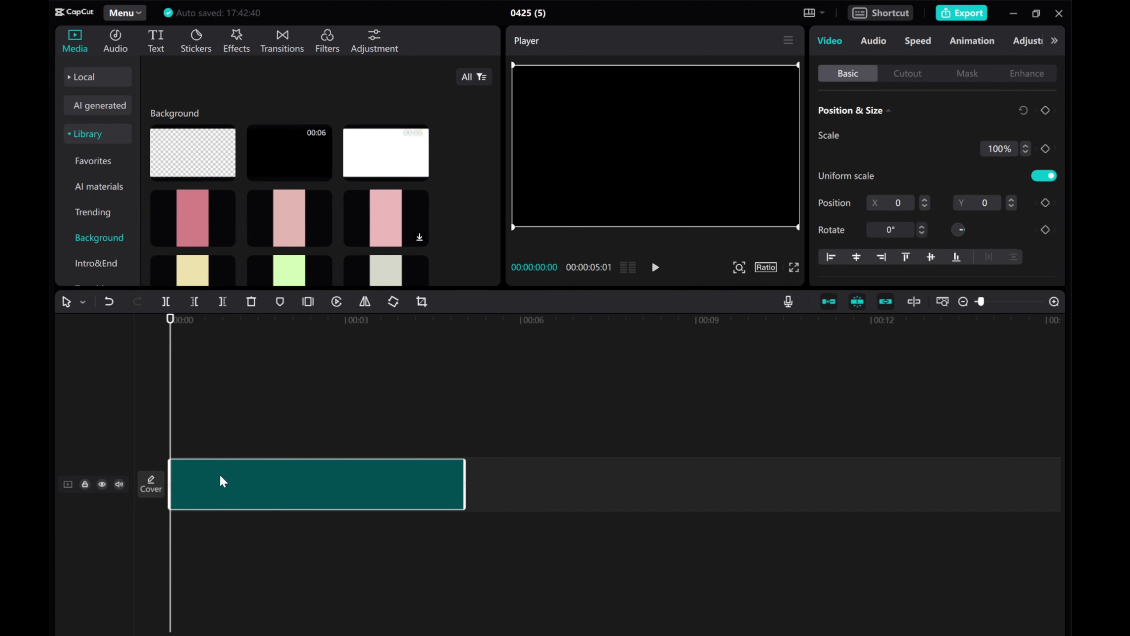
Set the project ratio to Customized at 3840 × 2160 and save the project settings.
left_click(766, 265)
left_click(790, 298)
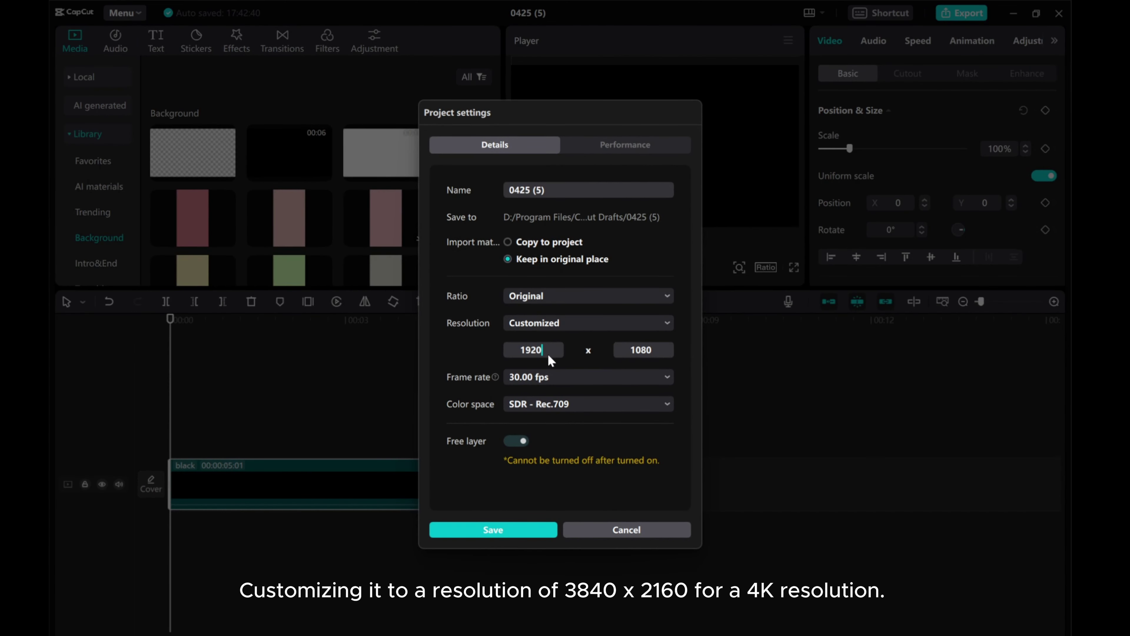
left_click_drag(549, 356, 510, 352)
type("2160")
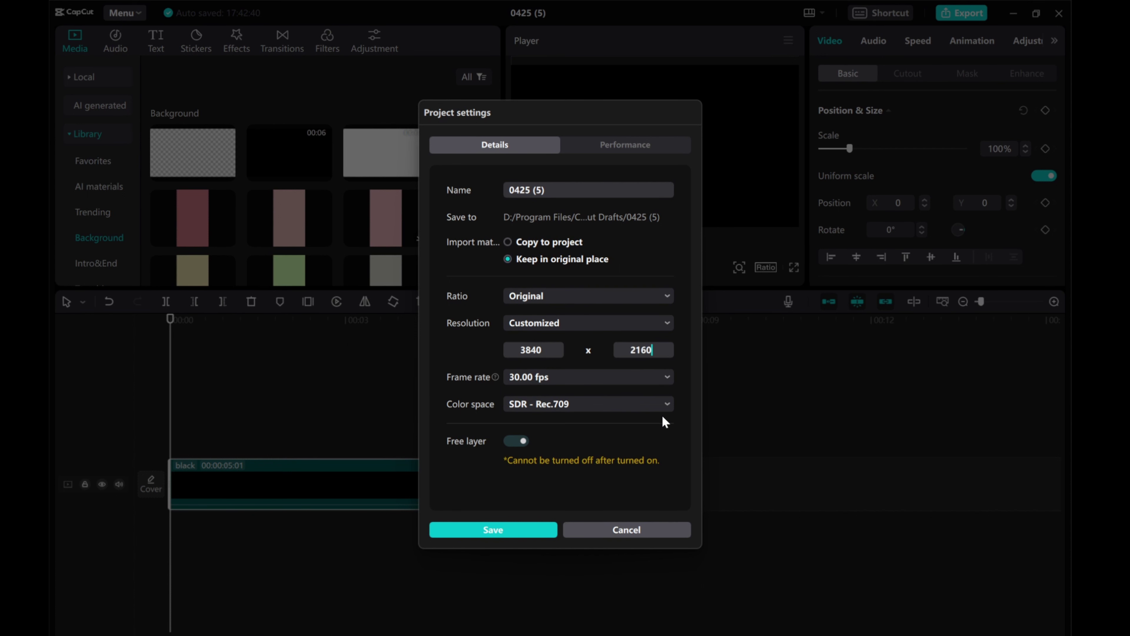
left_click(497, 530)
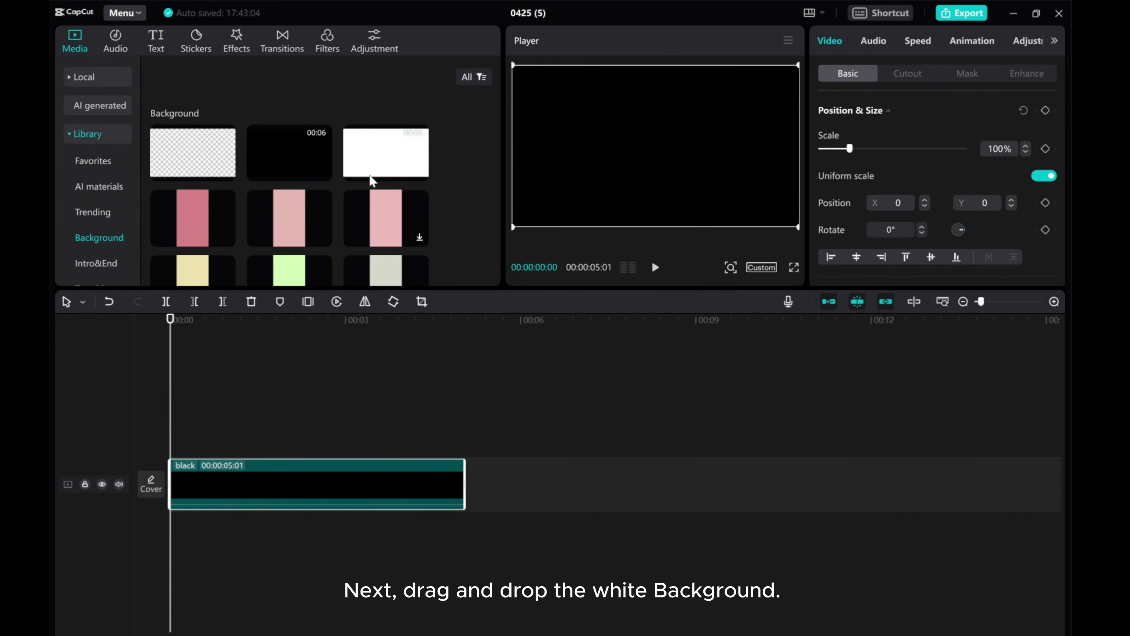
Place the white background on the track above the black clip and apply a Heart mask.
left_click_drag(368, 154, 168, 436)
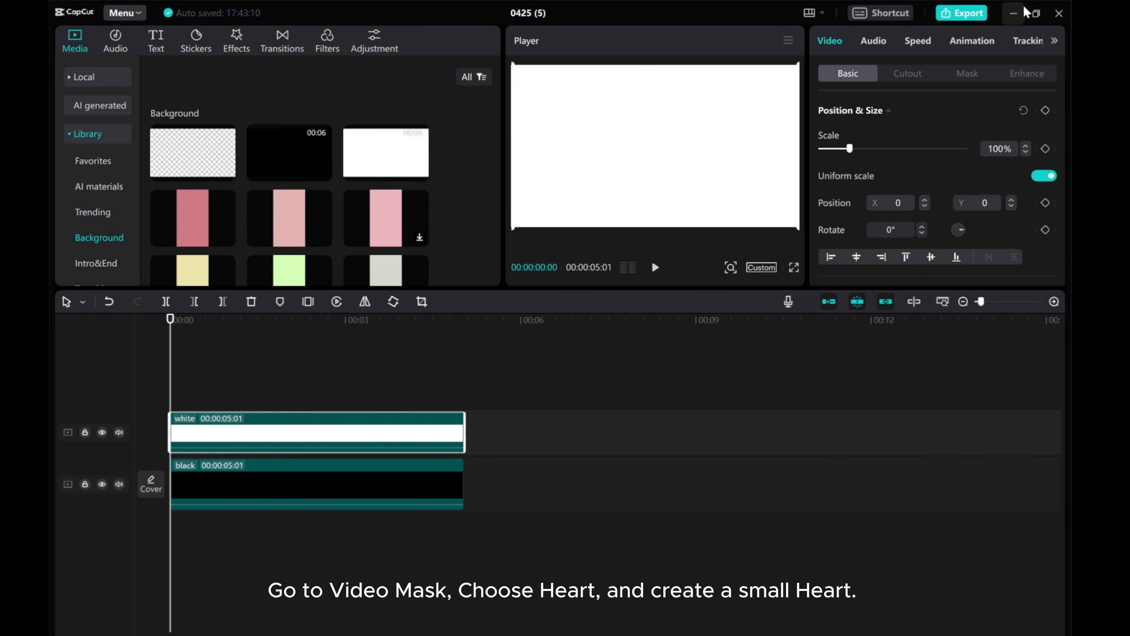
left_click(970, 73)
left_click(895, 216)
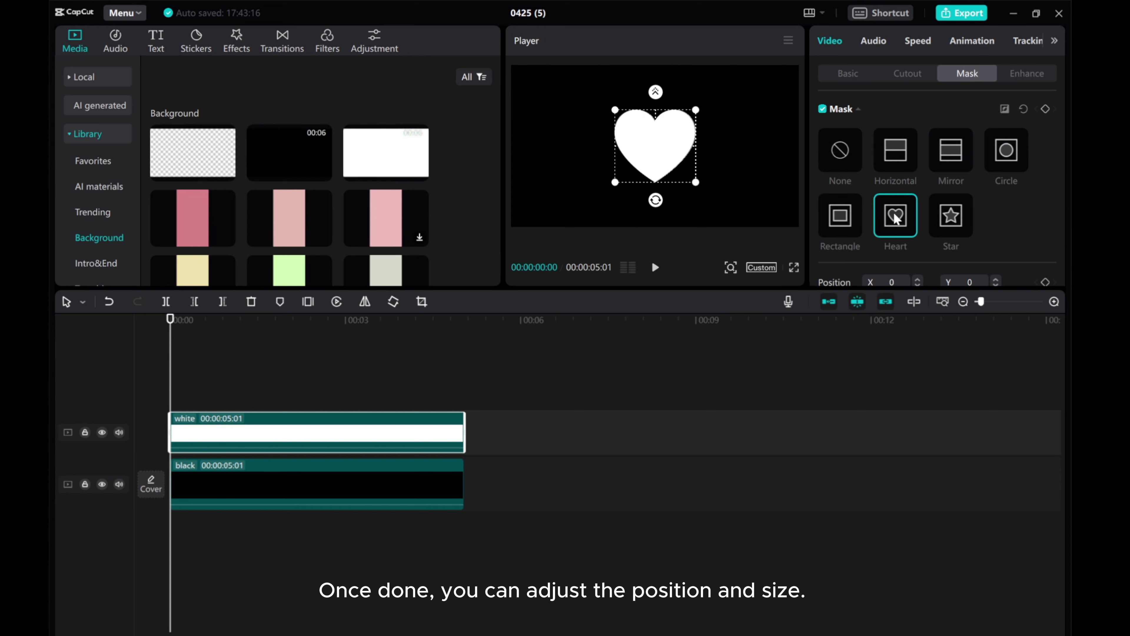
left_click(840, 77)
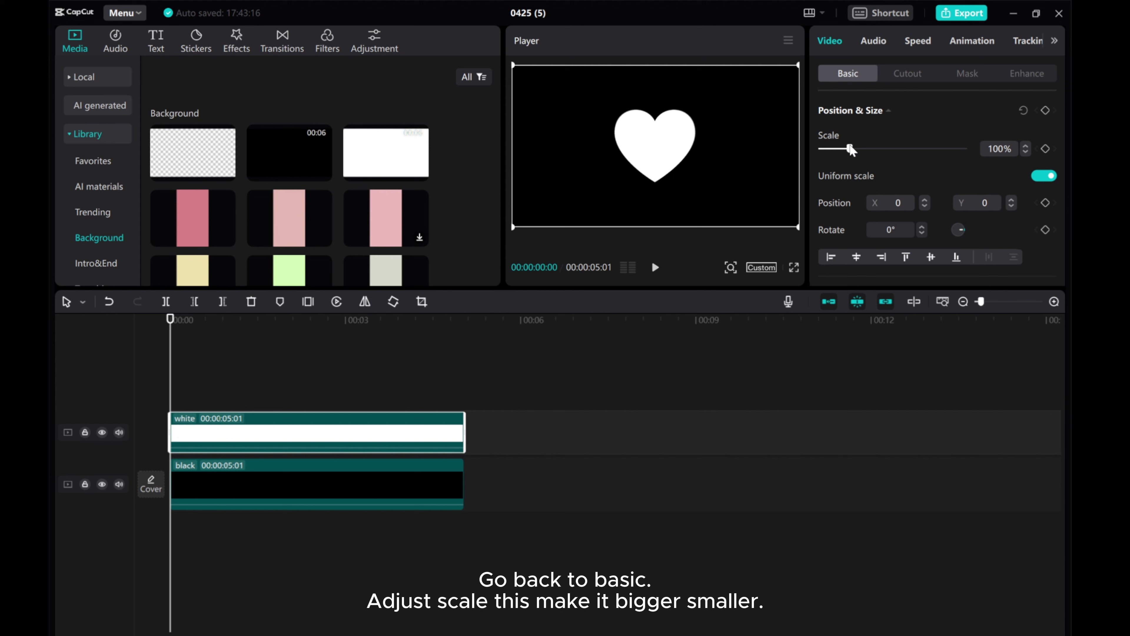
Scale the white heart to 10% and drag it to the top-left corner (X -3467, Y 1950).
left_click_drag(850, 150, 825, 152)
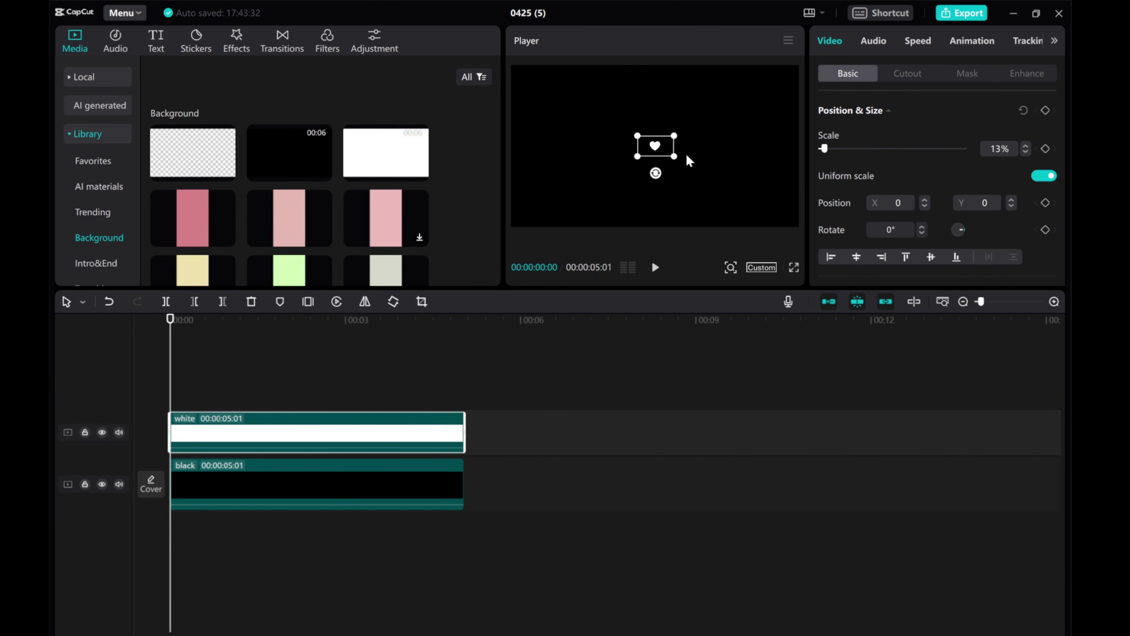
left_click(1025, 153)
left_click(1025, 153)
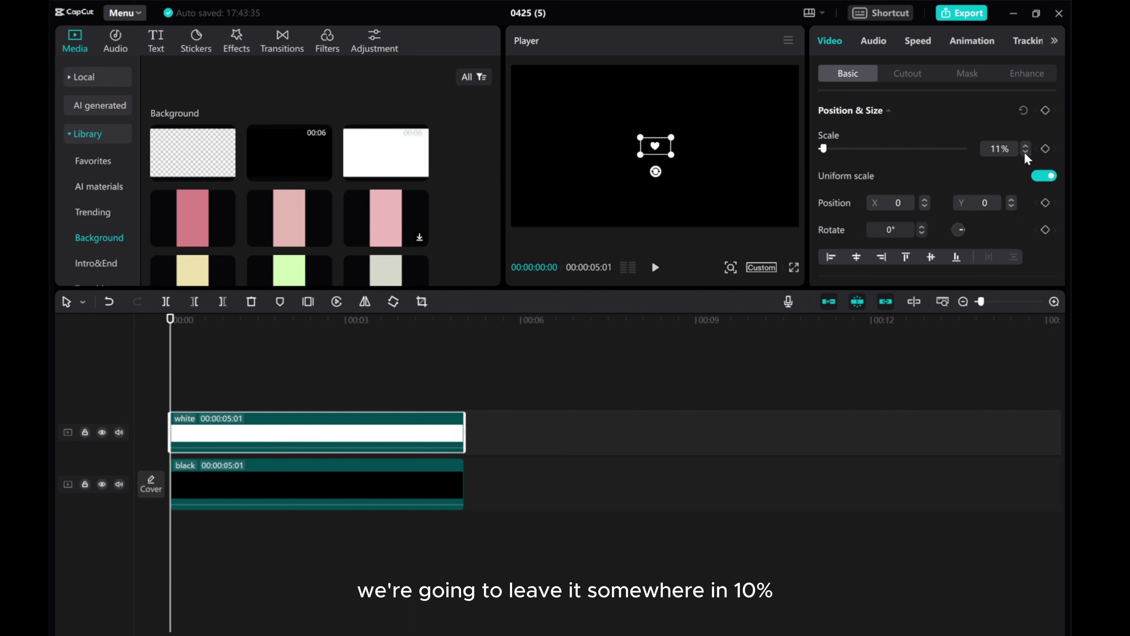
left_click(1025, 153)
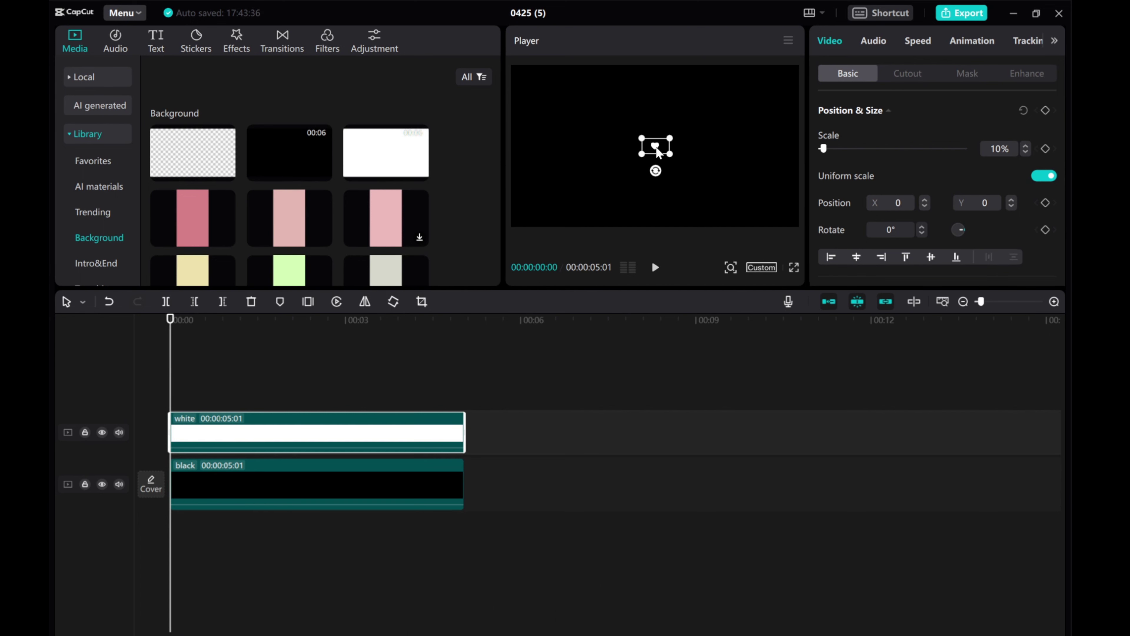
left_click_drag(657, 147, 526, 77)
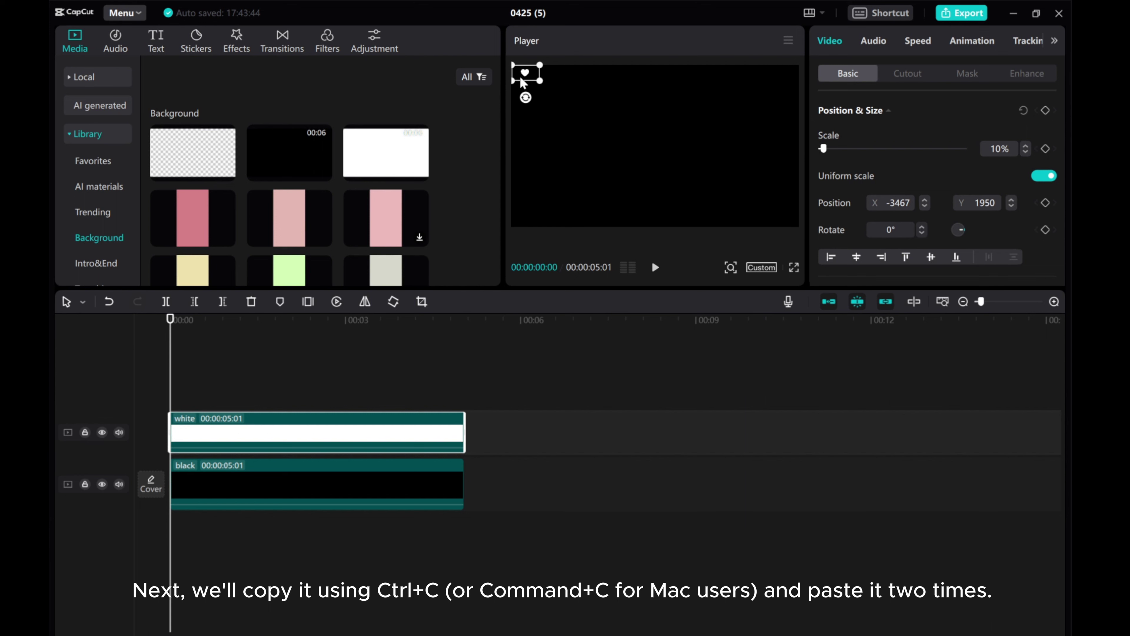
Paste two copies of the heart clip and move one to the top right at X -2813, Y 1950.
key("ctrl+v")
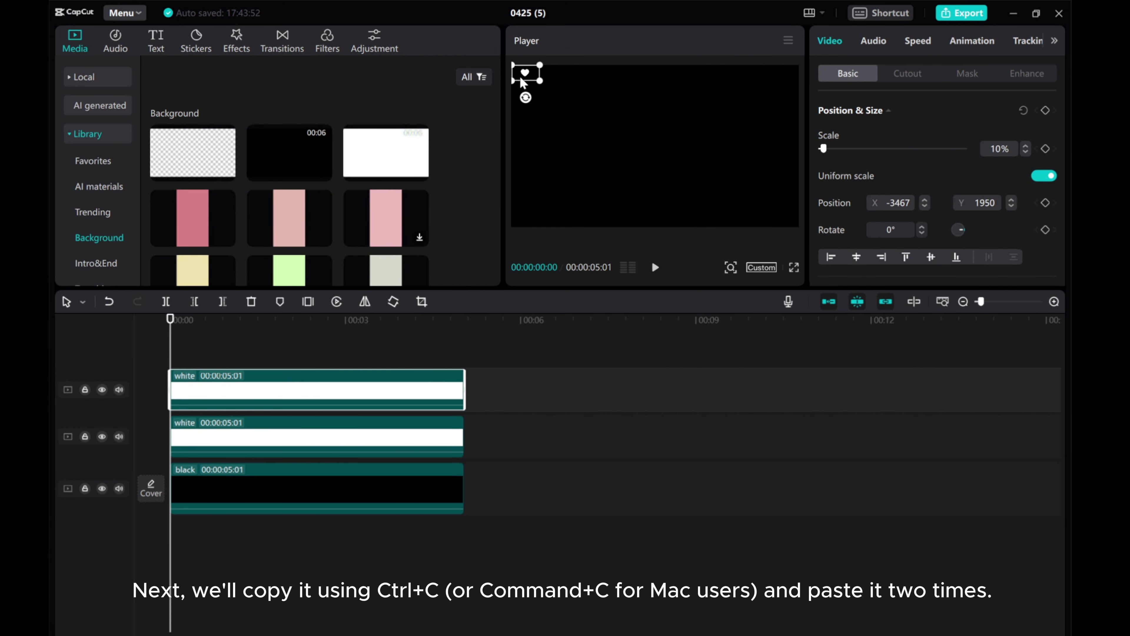
key("ctrl+v")
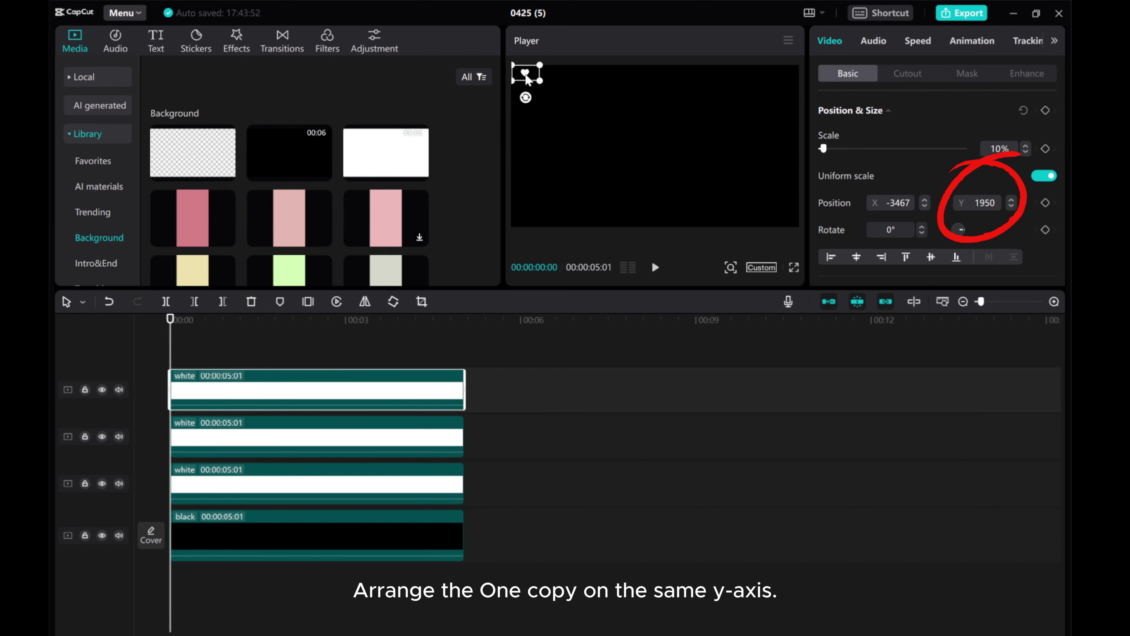
left_click_drag(527, 79, 550, 74)
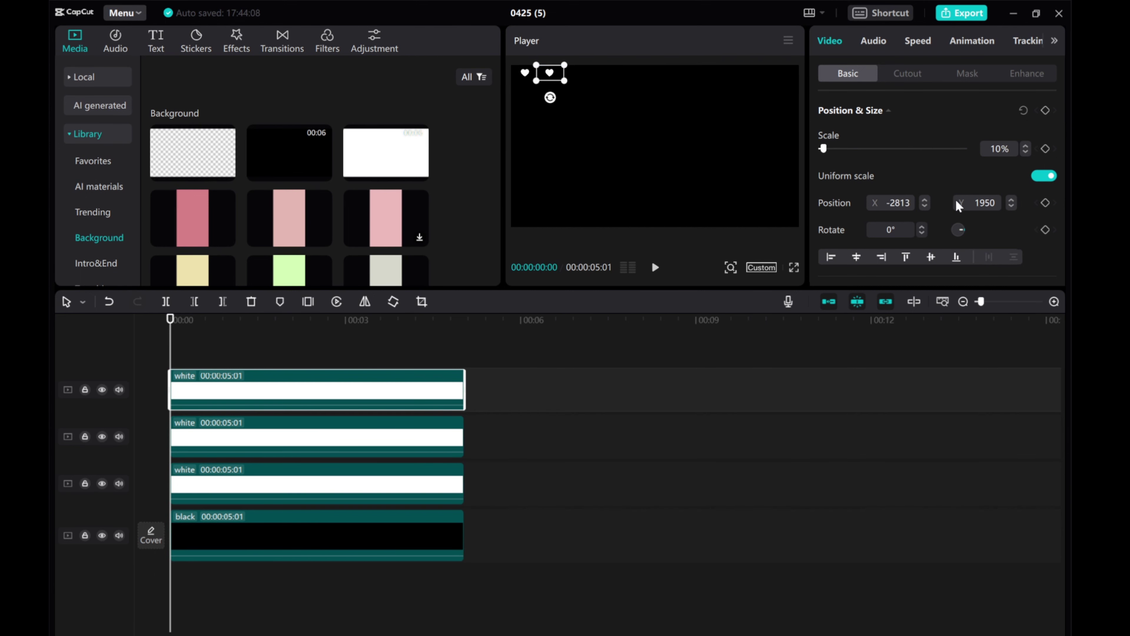
Place the third heart at bottom middle and move the third-track heart clip up to the top track.
left_click(527, 75)
left_click_drag(532, 78, 538, 85)
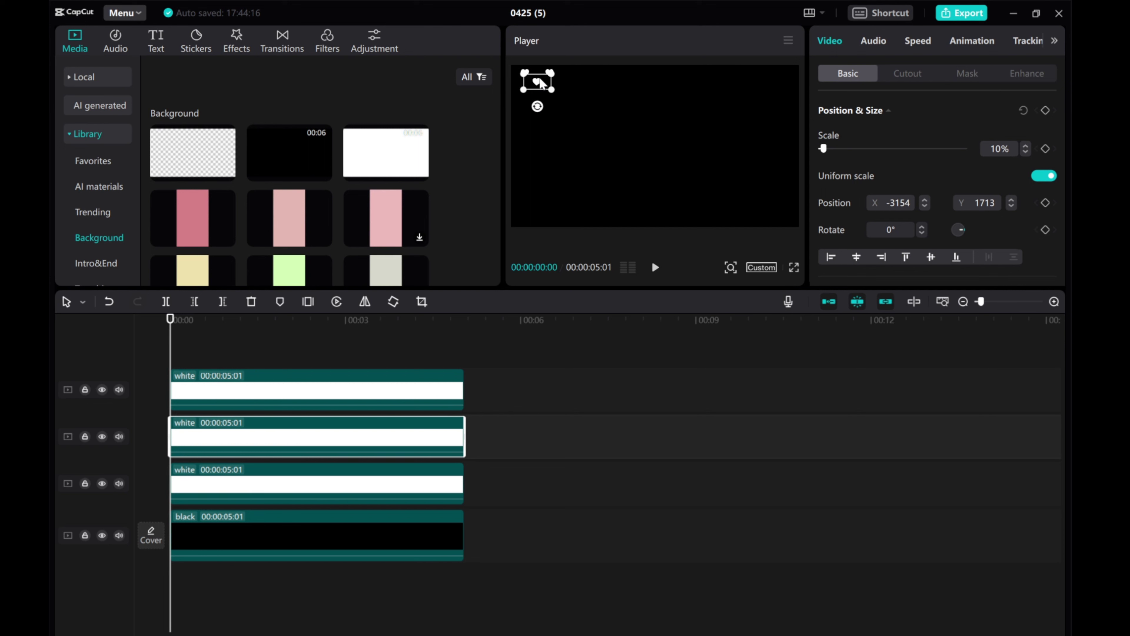
left_click(239, 394)
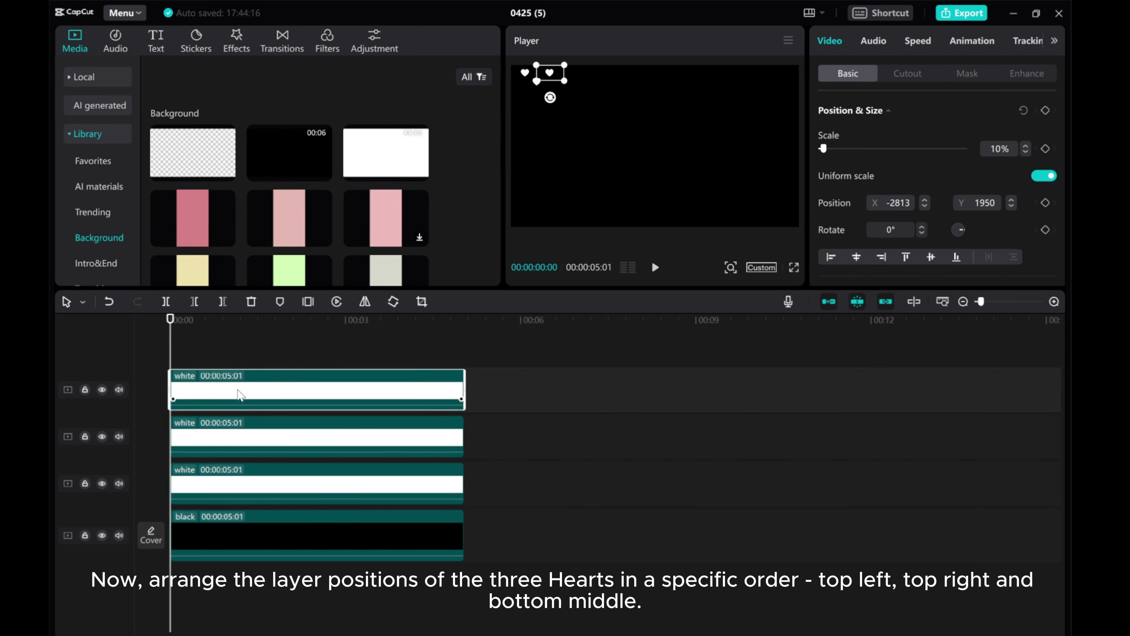
left_click(225, 431)
left_click(237, 490)
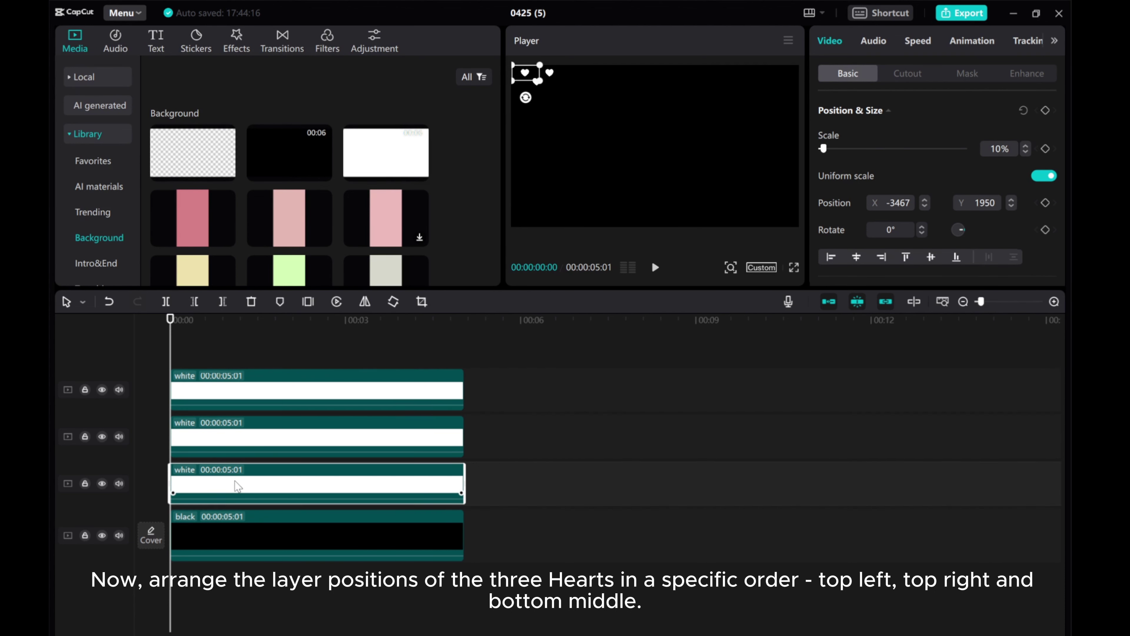
left_click_drag(238, 490, 216, 390)
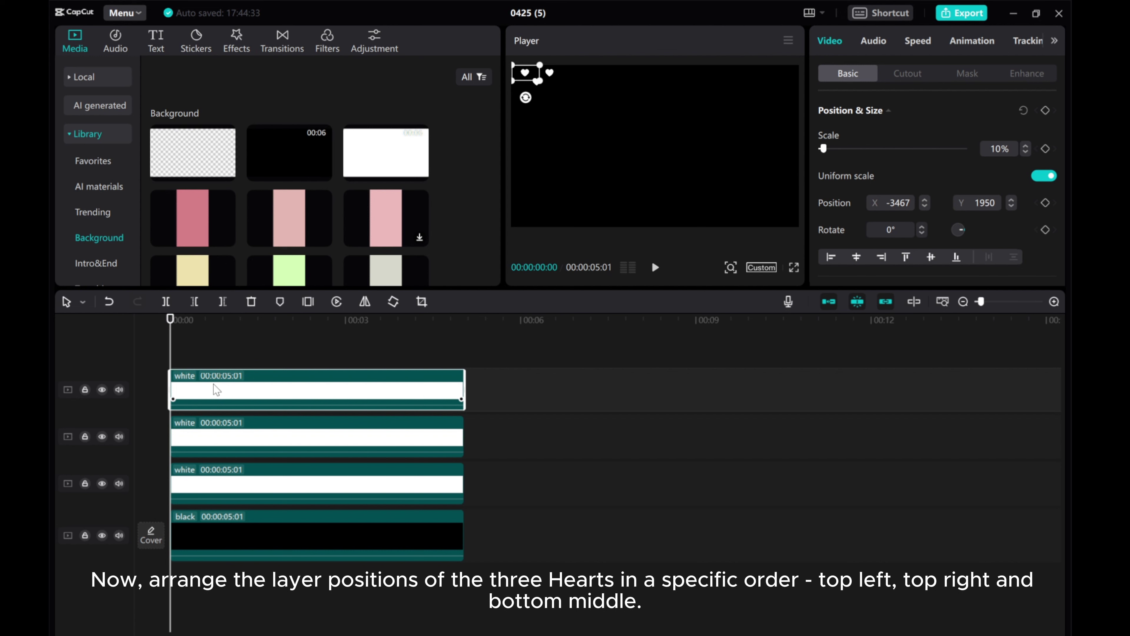
Check the lower hearts' positions and select the top-left heart's clip.
left_click(216, 439)
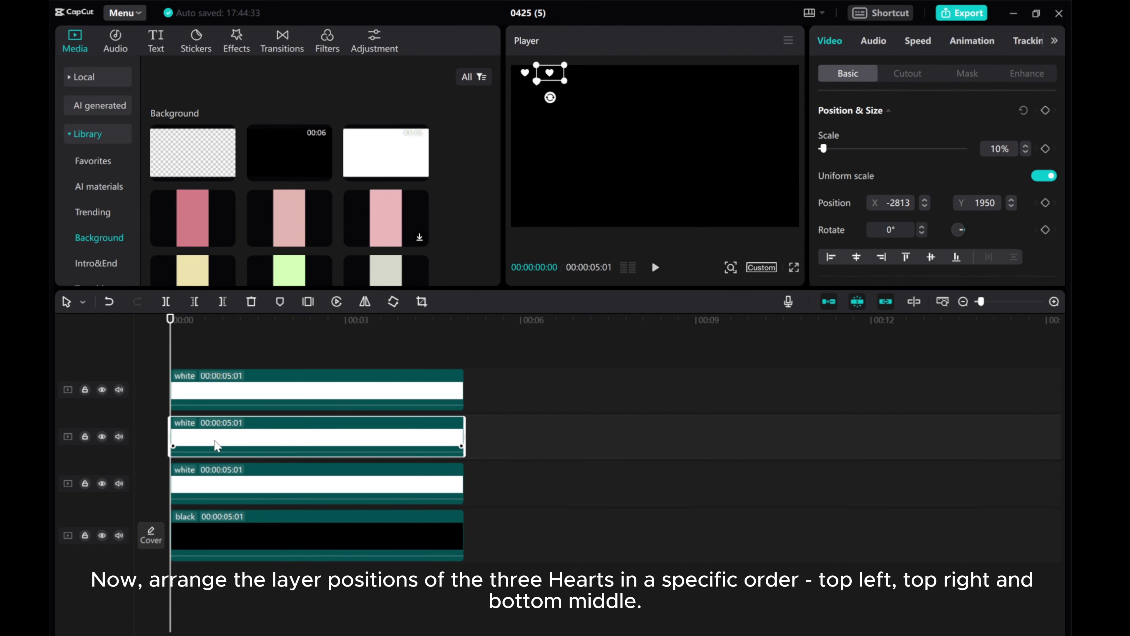
left_click(222, 495)
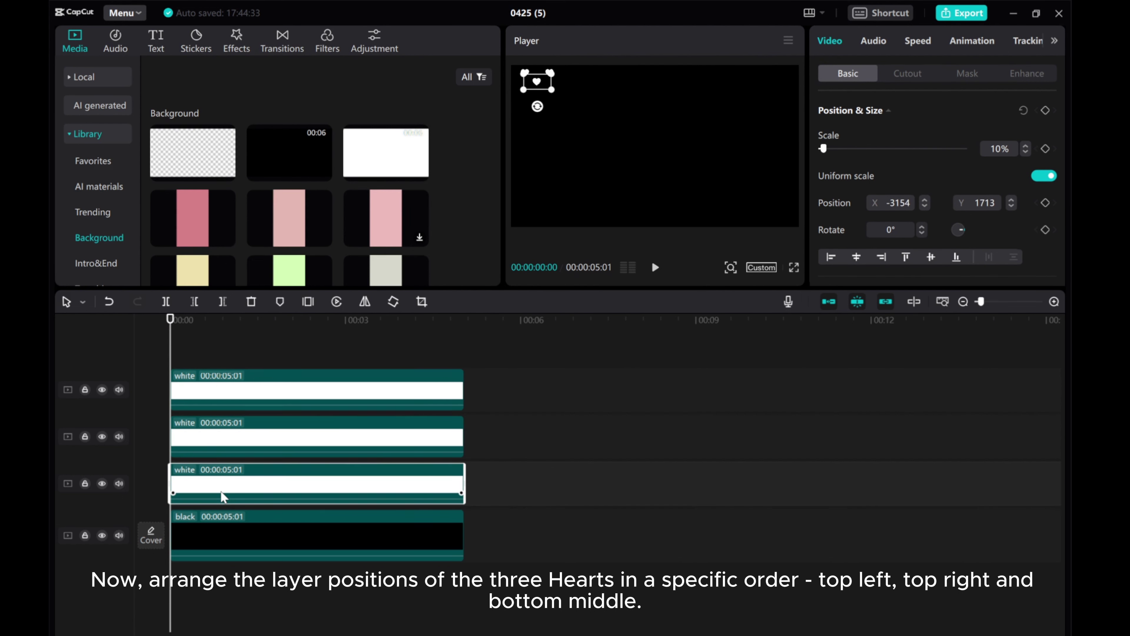
left_click(220, 390)
Add a starting Position & Size keyframe on the top-left heart, advance to frame 3, and zoom the timeline in.
left_click(1045, 110)
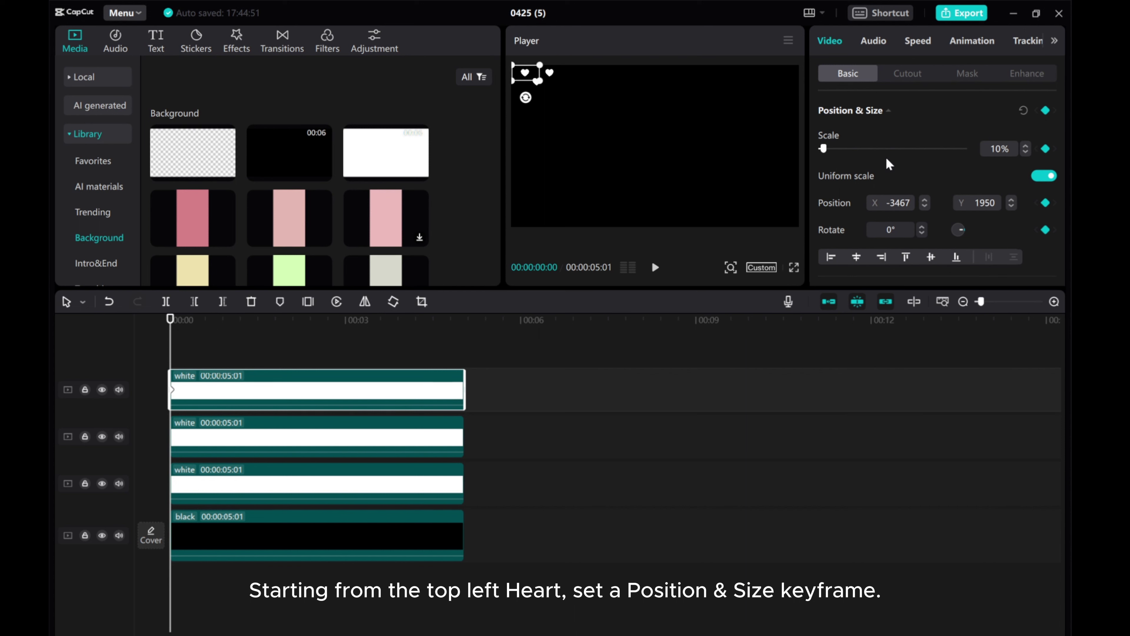
key("Right")
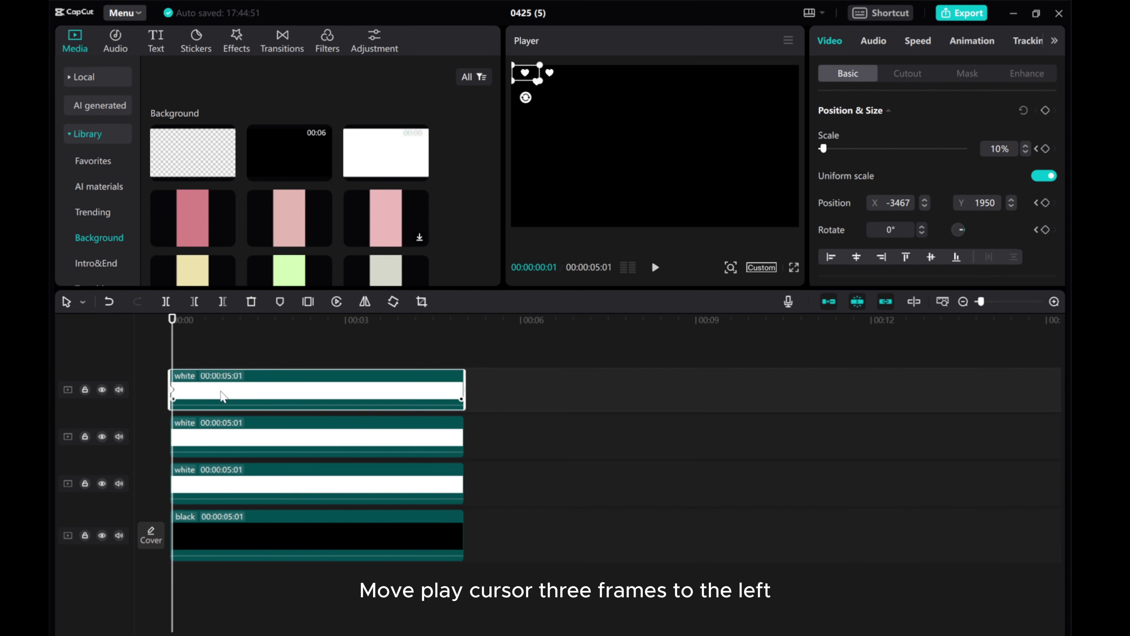
key("Right")
key("Right")
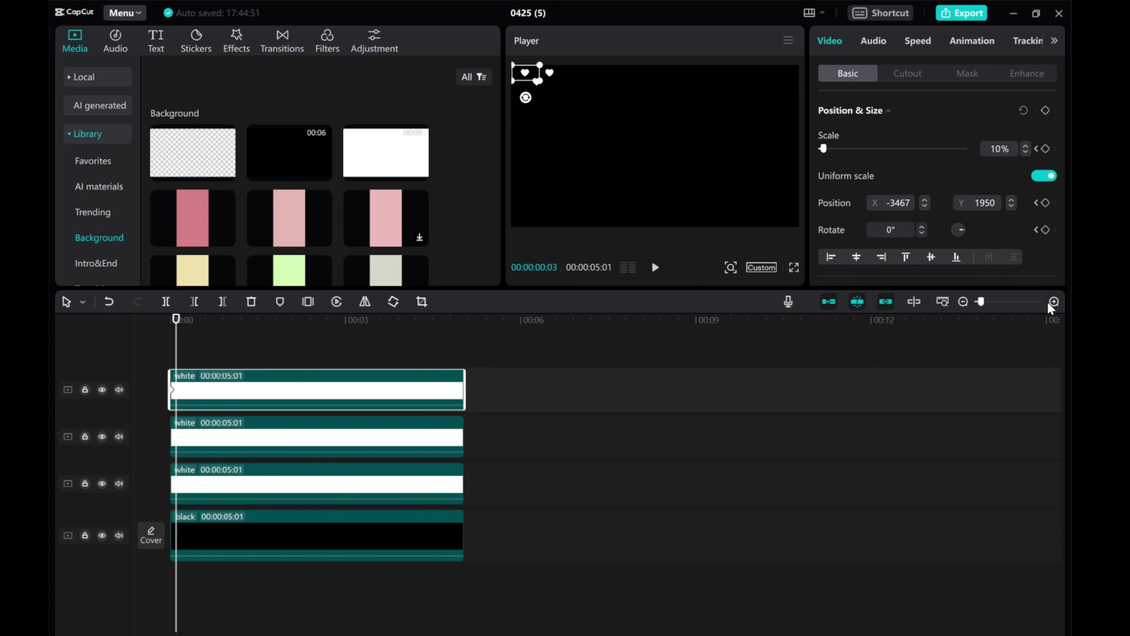
left_click(1053, 303)
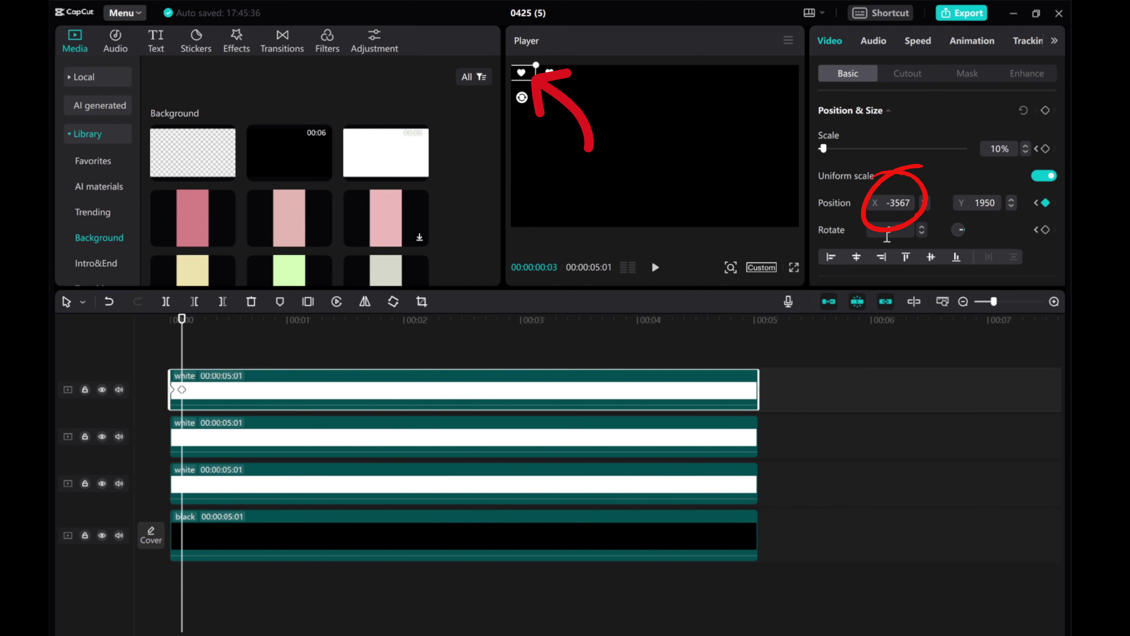
Set the top-left heart's Position X to -3600 at frame 3.
left_click(900, 203)
key("BackSpace")
type("6")
key("Return")
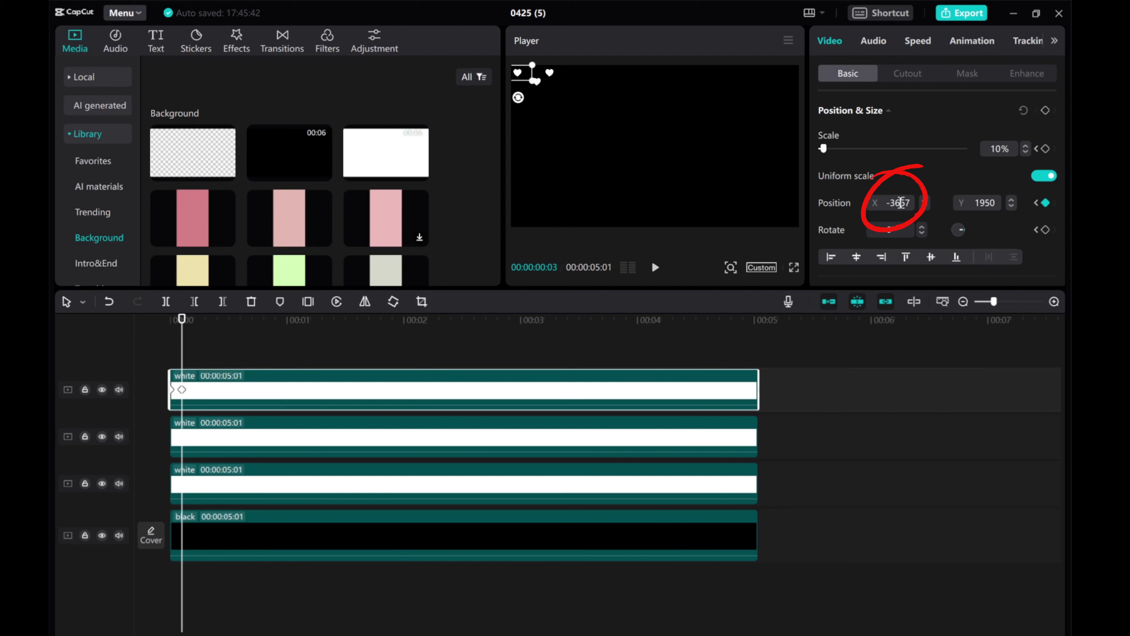
left_click_drag(901, 203, 914, 203)
type("00")
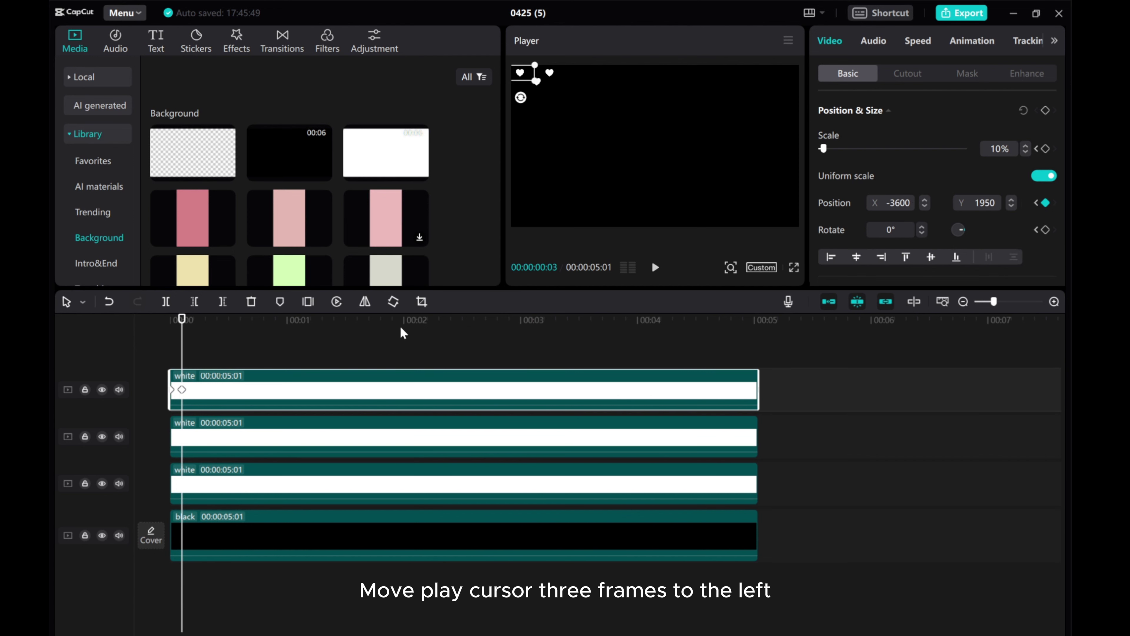
At frame 6, set Position X back to -3467, then return the playhead to the clip start.
key("Right")
key("Right")
key("Right")
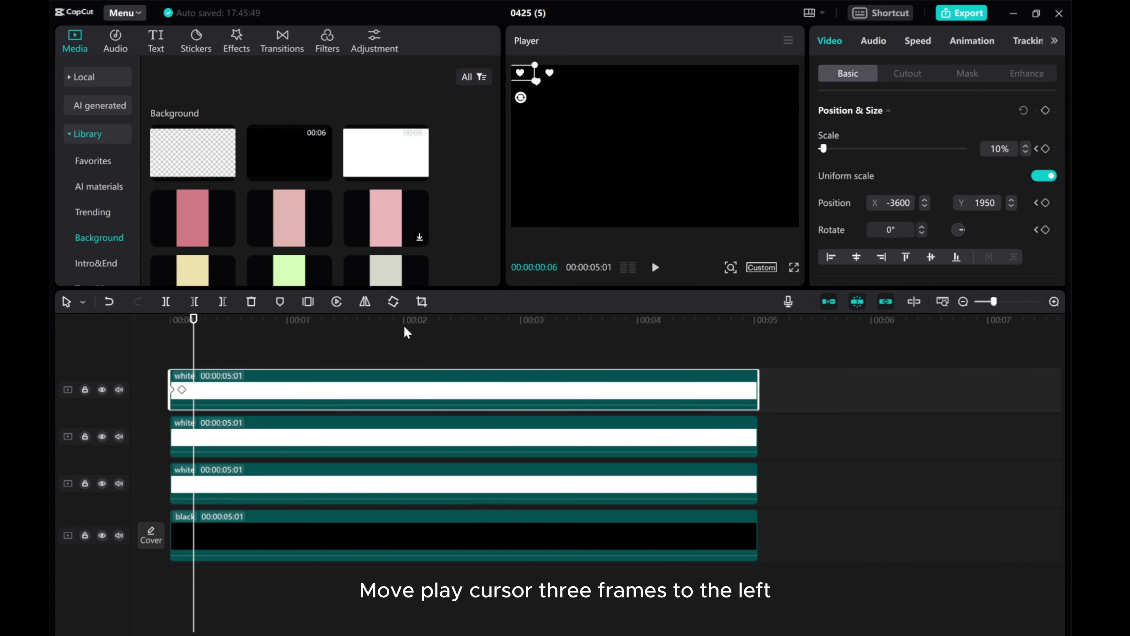
left_click_drag(892, 203, 911, 203)
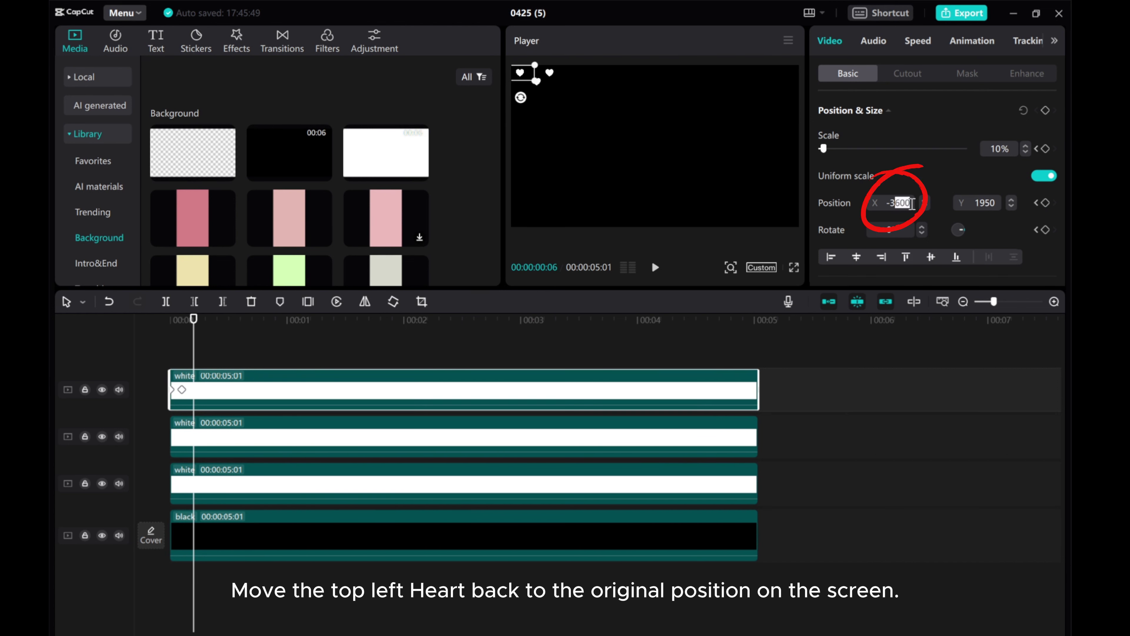
type("467")
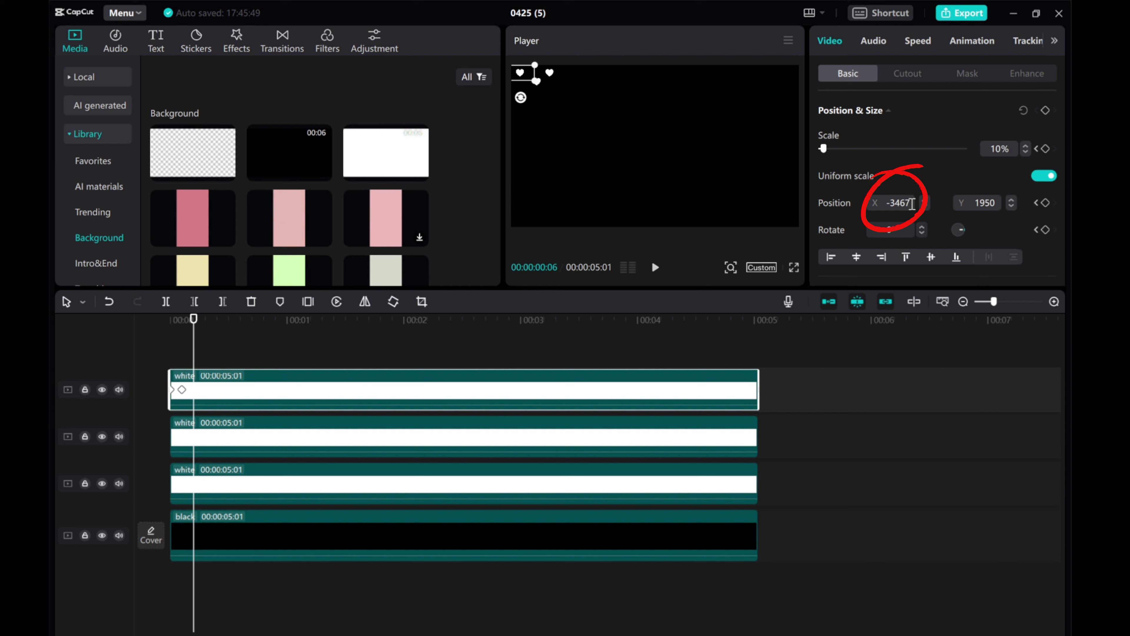
key("Return")
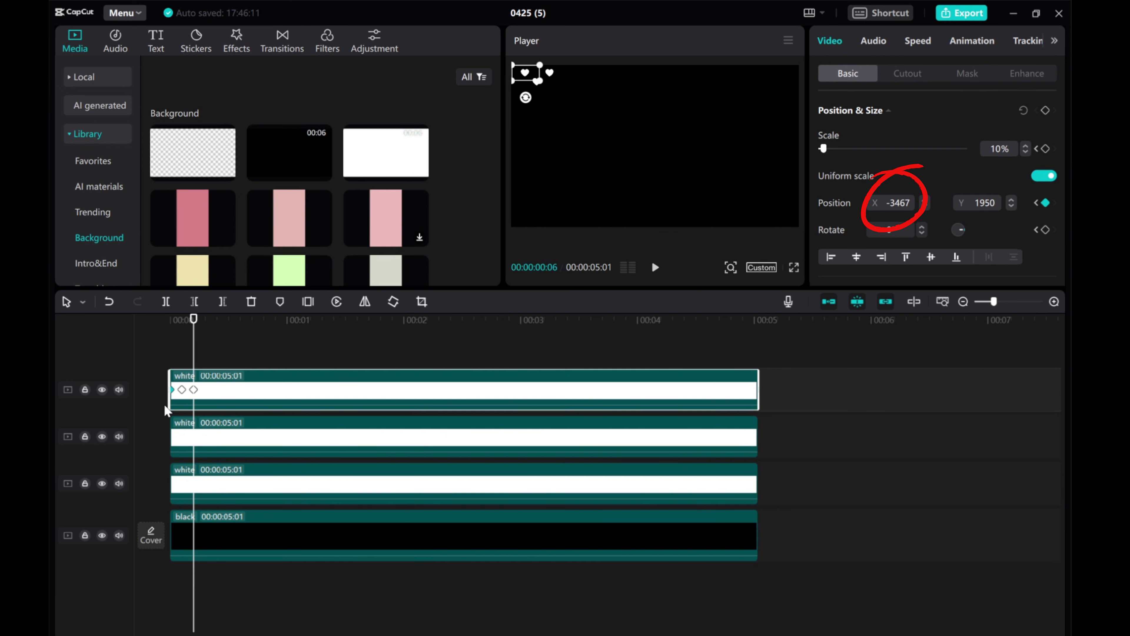
mouse_move(191, 361)
left_mouse_down()
mouse_move(168, 365)
mouse_move(191, 362)
left_mouse_up()
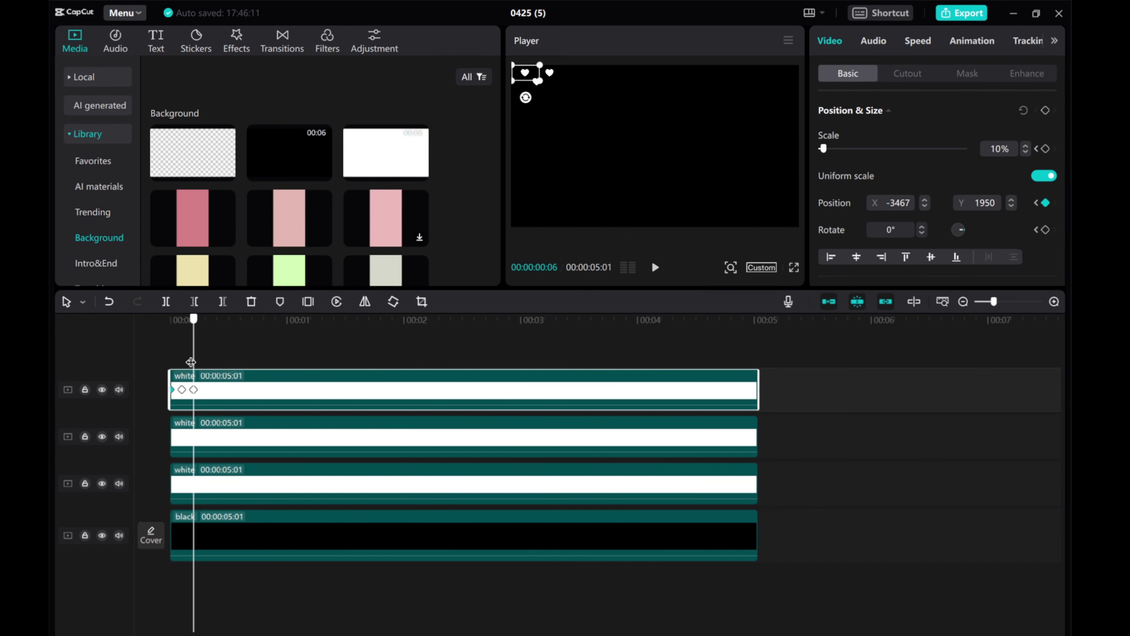
From frame 9, keyframe the heart's X alternating -3600 and -3467 every three frames.
key("Right")
key("Right")
key("Right")
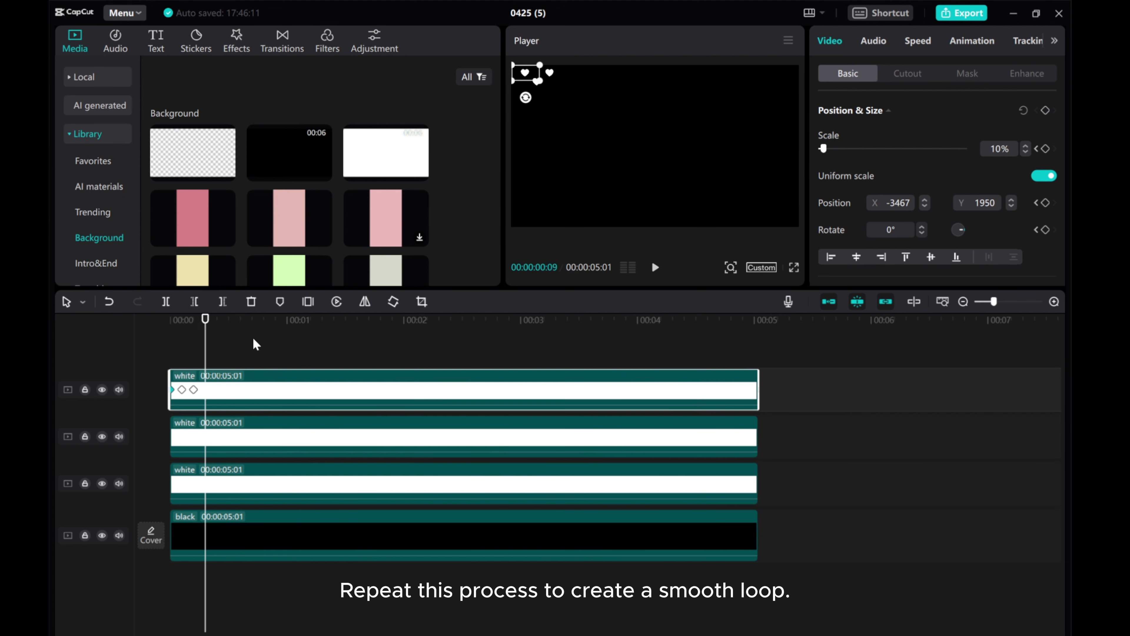
left_click_drag(896, 202, 915, 201)
type("6")
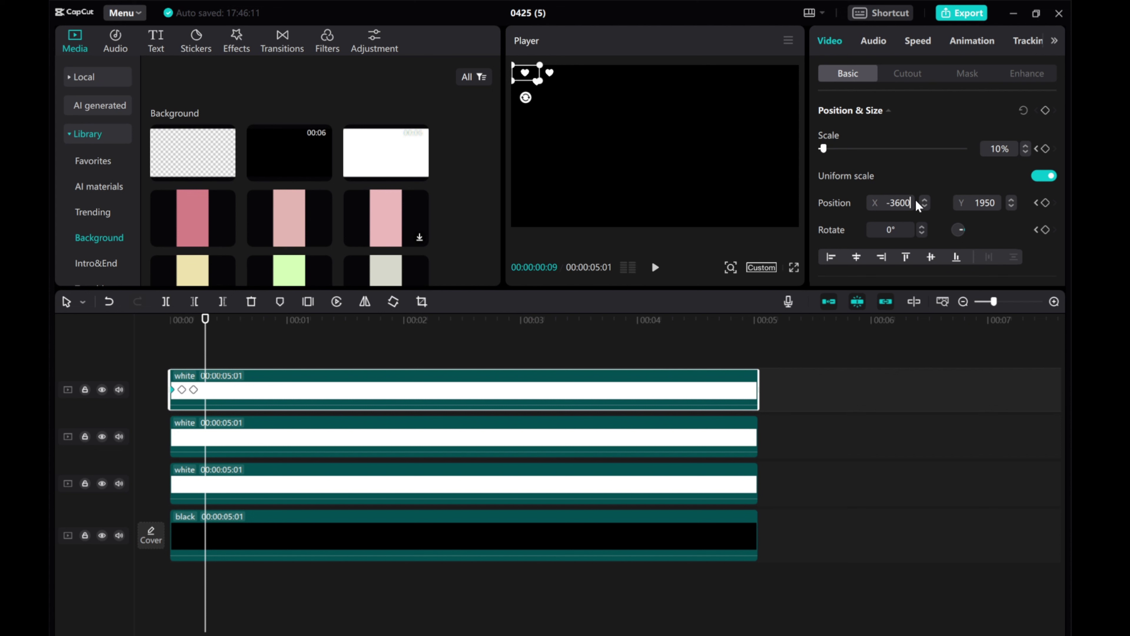
key("Return")
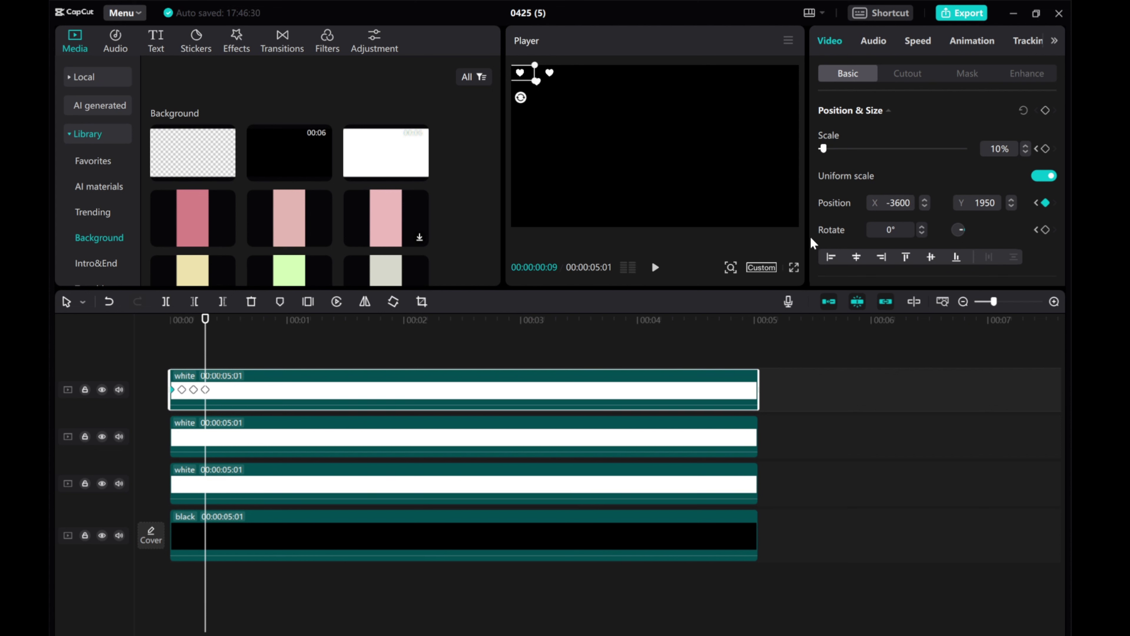
key("Right")
key("Right")
key("Right")
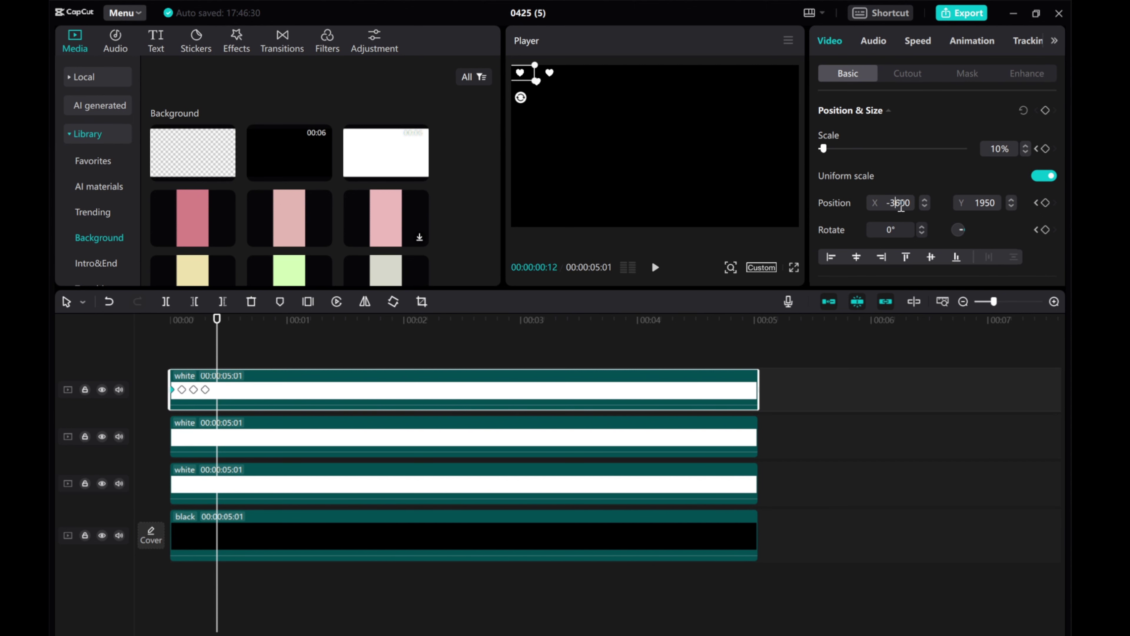
type("-3467")
key("Return")
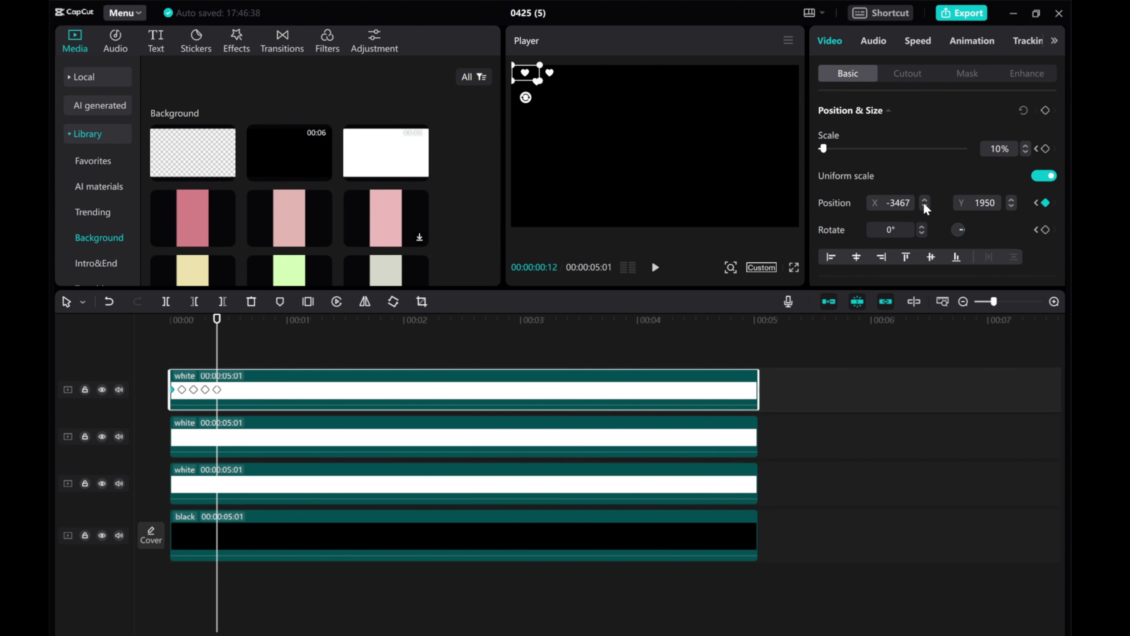
key("Right")
key("Right")
key("Right")
left_click_drag(895, 204, 909, 207)
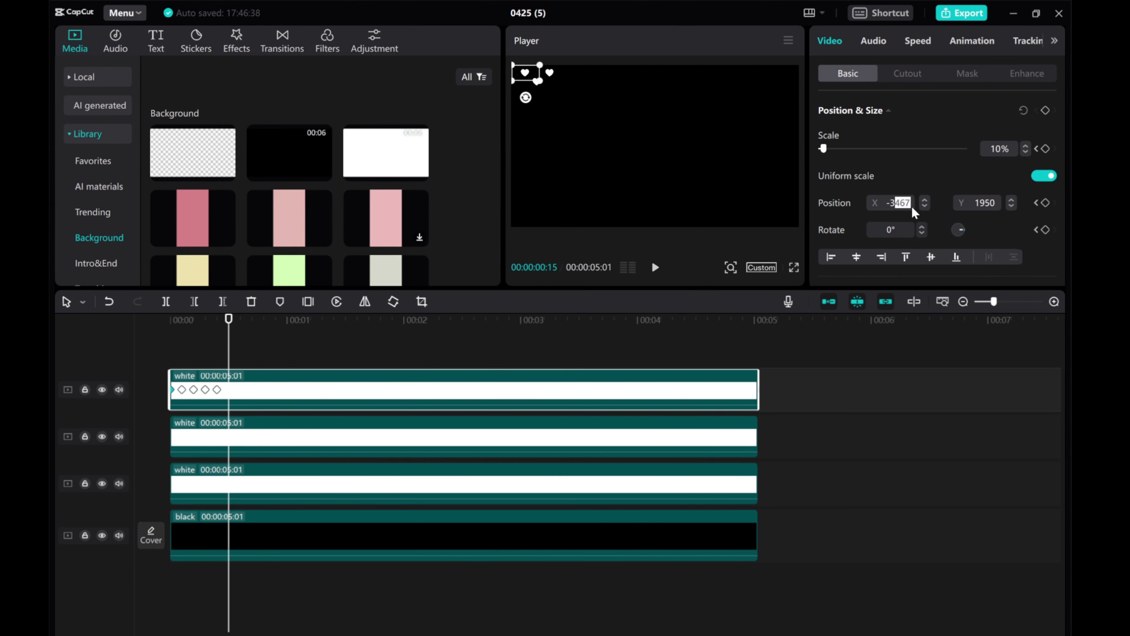
key("Return")
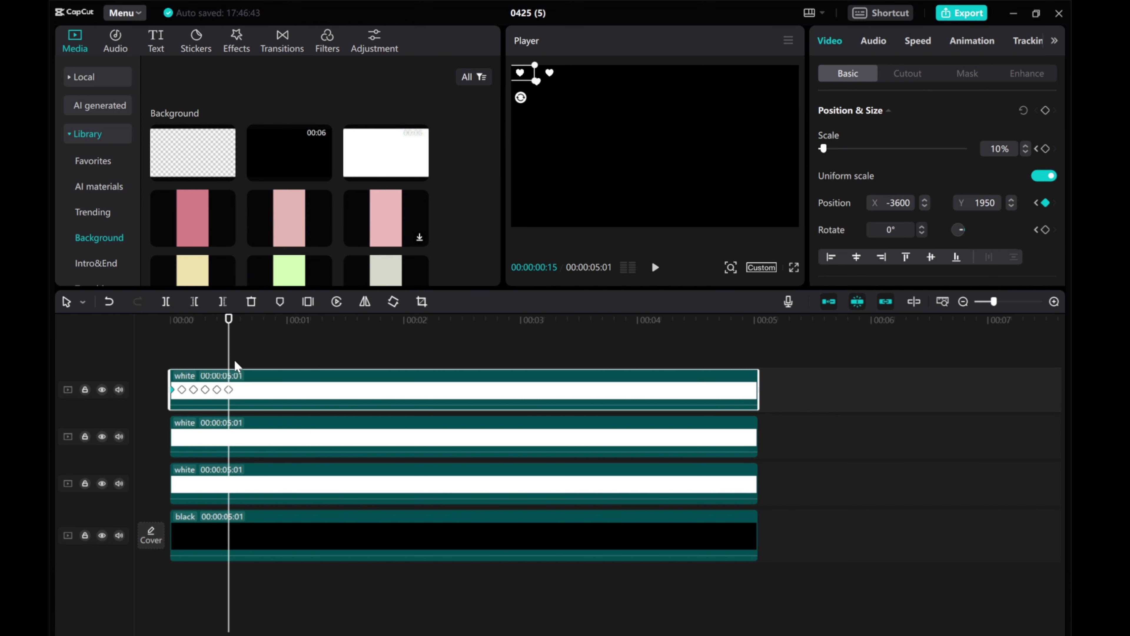
key("Right")
key("Right")
key("Right")
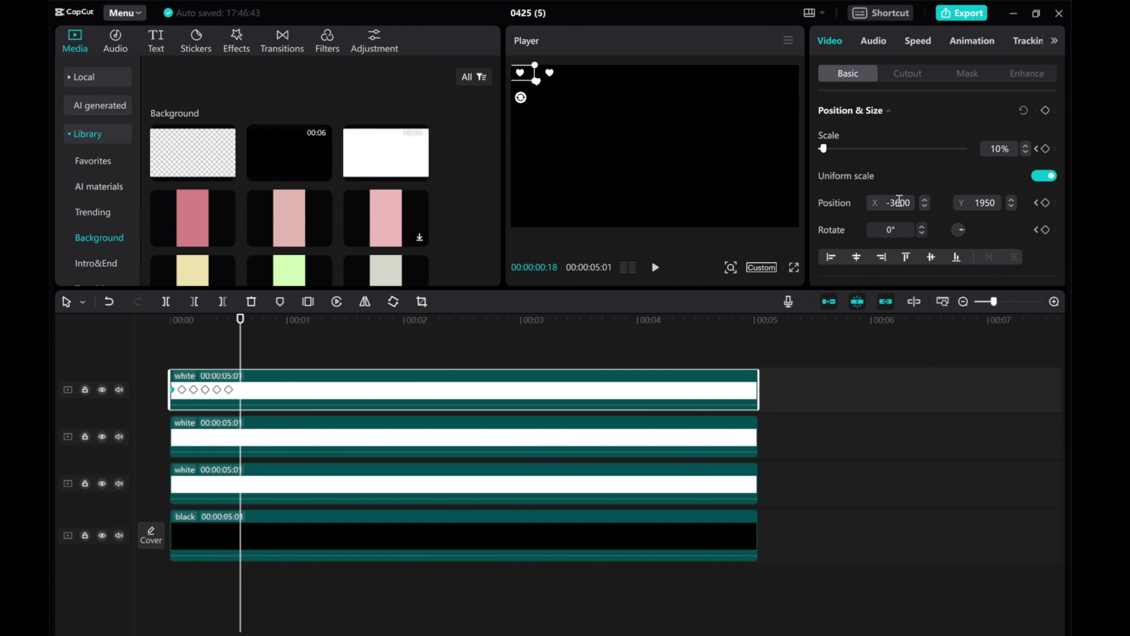
left_click_drag(900, 203, 917, 208)
key("Return")
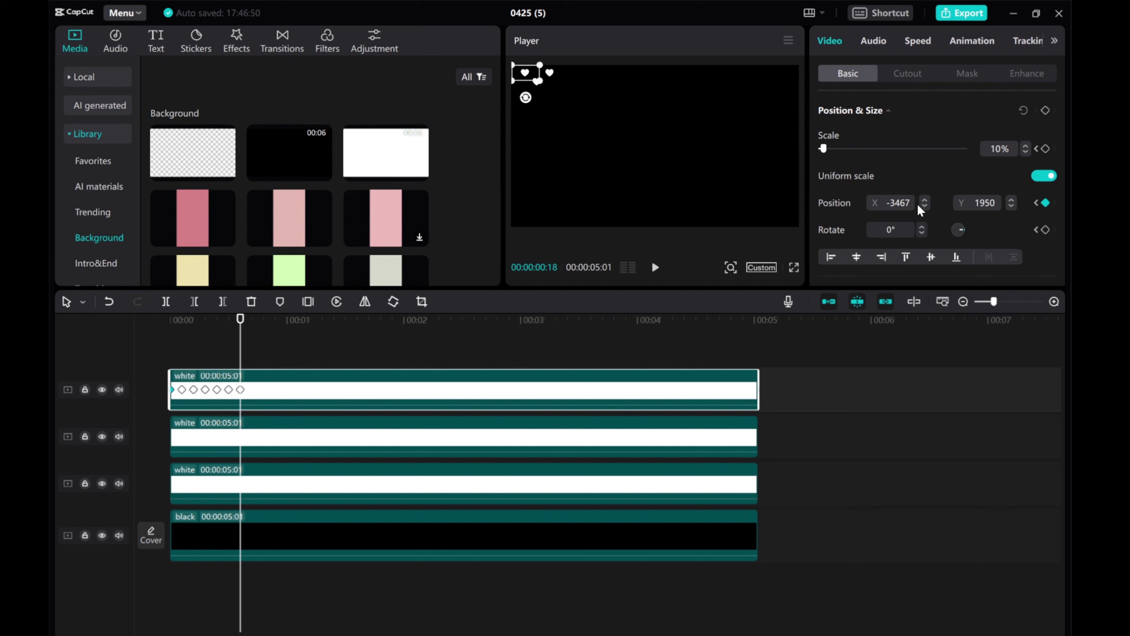
key("Right")
key("Right")
key("Right")
left_click_drag(895, 203, 917, 206)
key("Return")
Continue the alternating -3467 / -3600 X keyframes every three frames, ending at -3600 at 01:09.
key("Right")
key("Right")
key("Right")
type("467")
key("Return")
key("Right")
key("Right")
key("Right")
type("600")
key("Return")
key("Right")
key("Right")
key("Right")
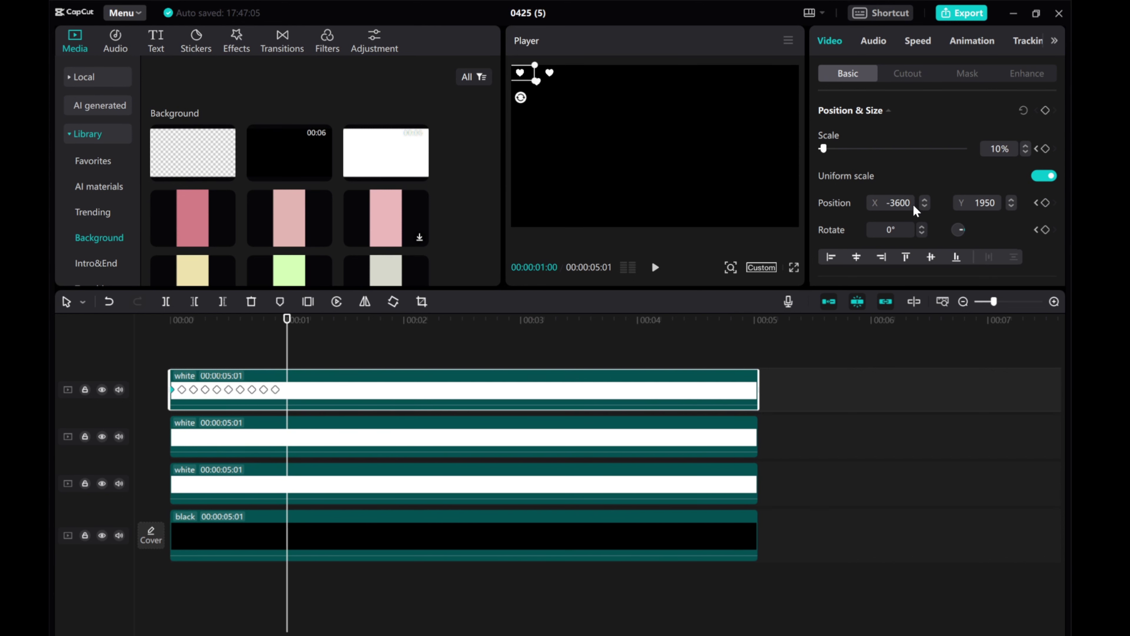
type("467")
key("Return")
key("Right")
key("Right")
key("Right")
type("600")
mouse_move(895, 204)
left_mouse_down()
mouse_move(919, 206)
mouse_move(896, 202)
left_mouse_up()
key("Return")
key("Right")
key("Right")
key("Right")
type("467")
key("Return")
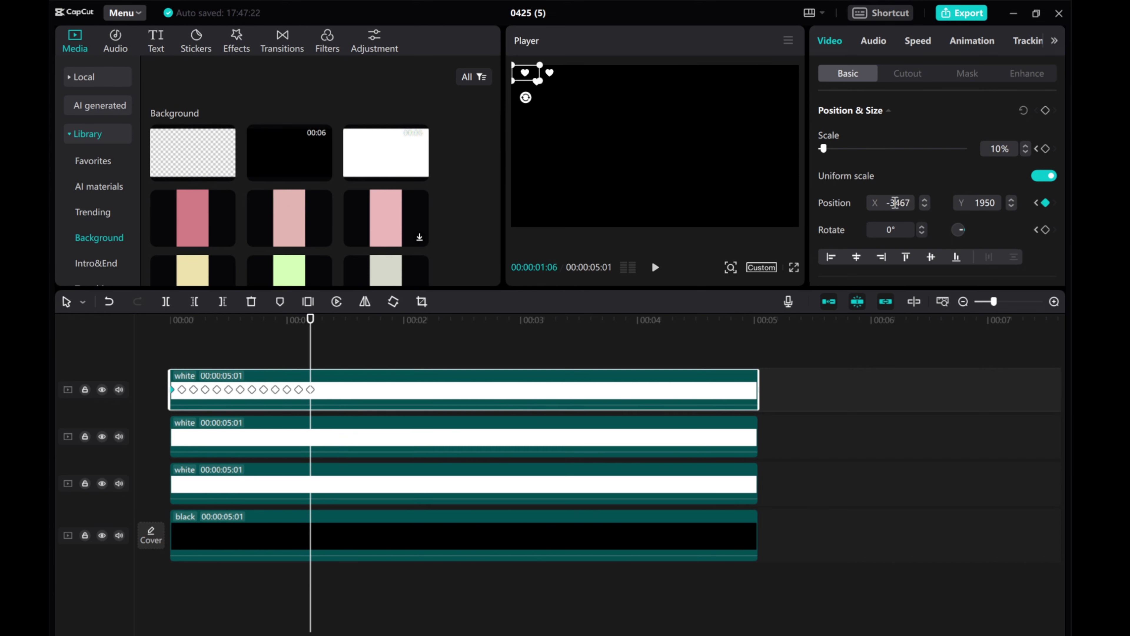
key("Right")
key("Right")
key("Right")
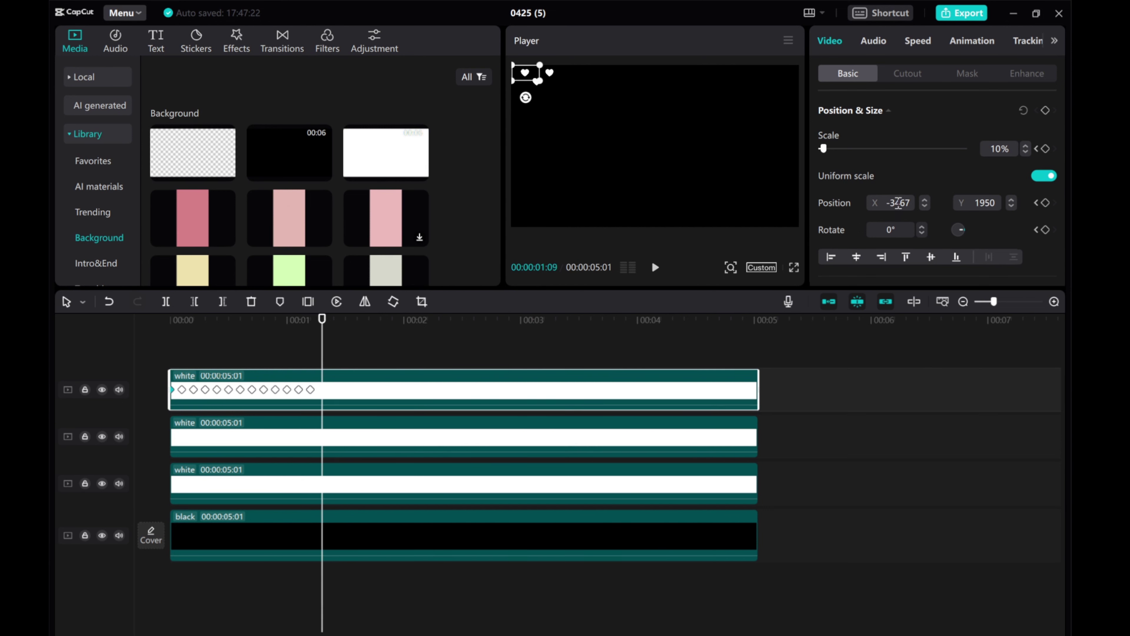
left_click_drag(895, 202, 929, 207)
type("600")
key("Return")
Preview the jitter and trim the top heart clip to end at 01:11.
left_click_drag(323, 345, 116, 342)
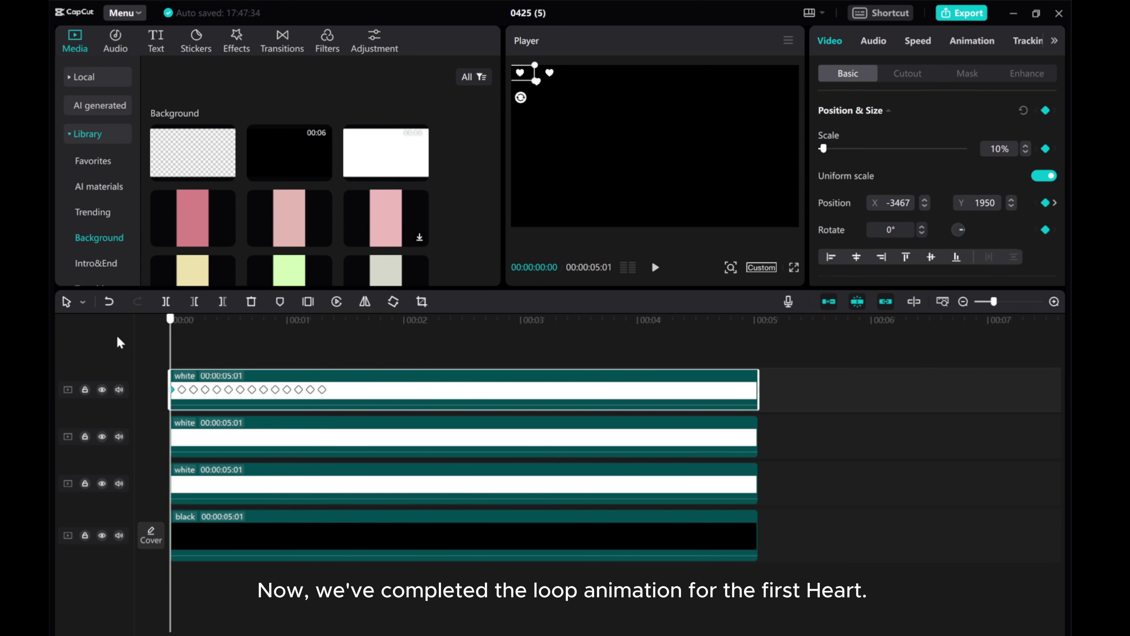
left_click(655, 267)
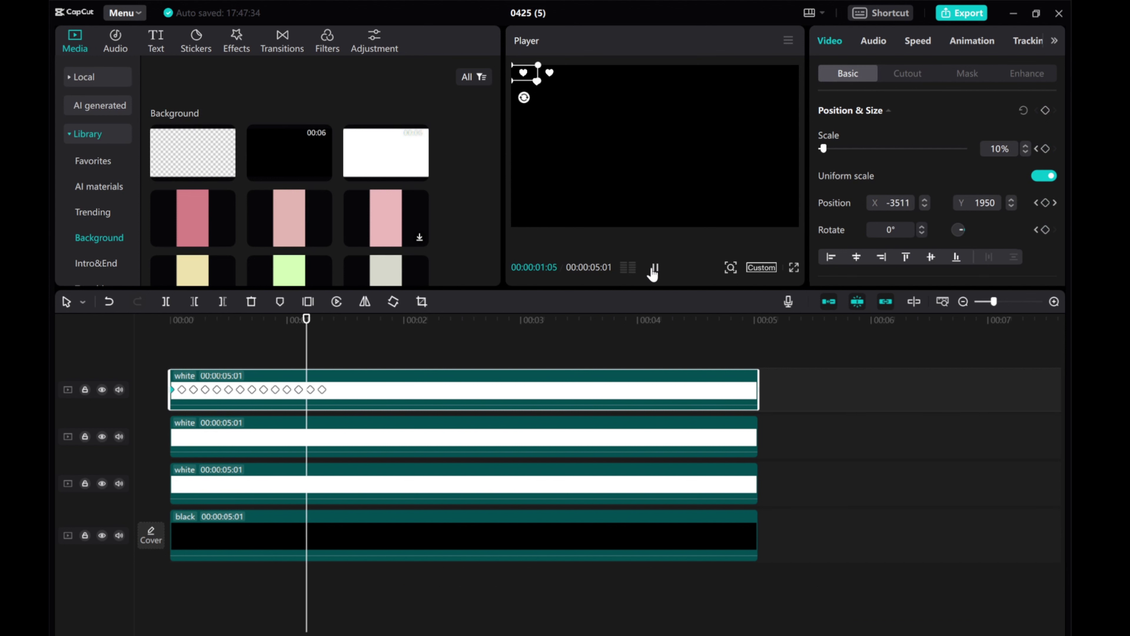
left_click_drag(385, 356, 329, 361)
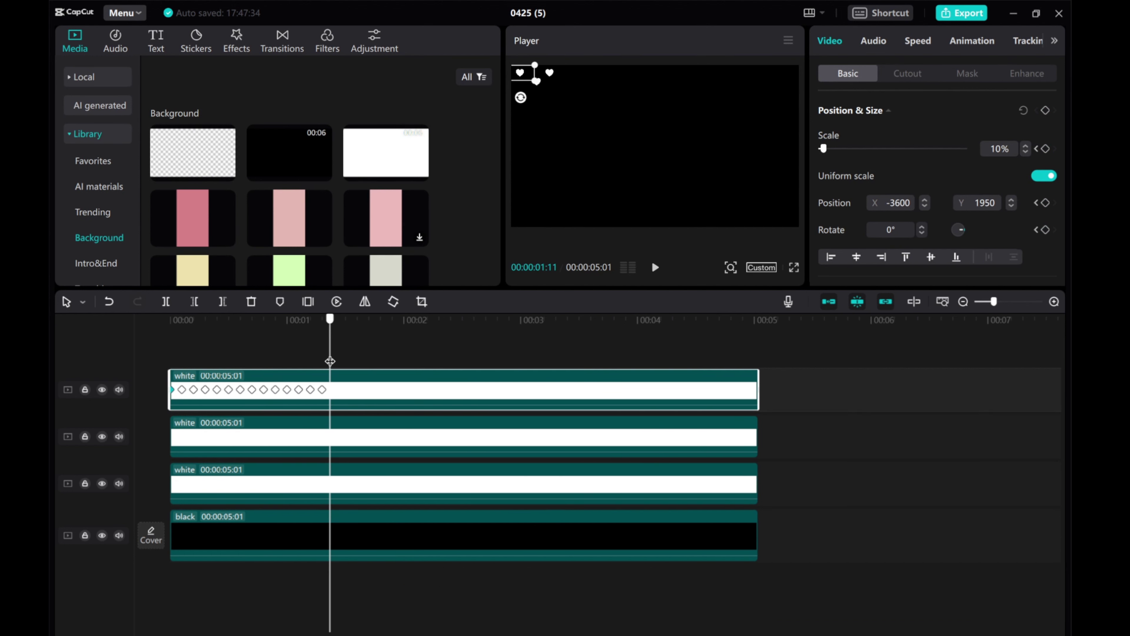
left_click(223, 301)
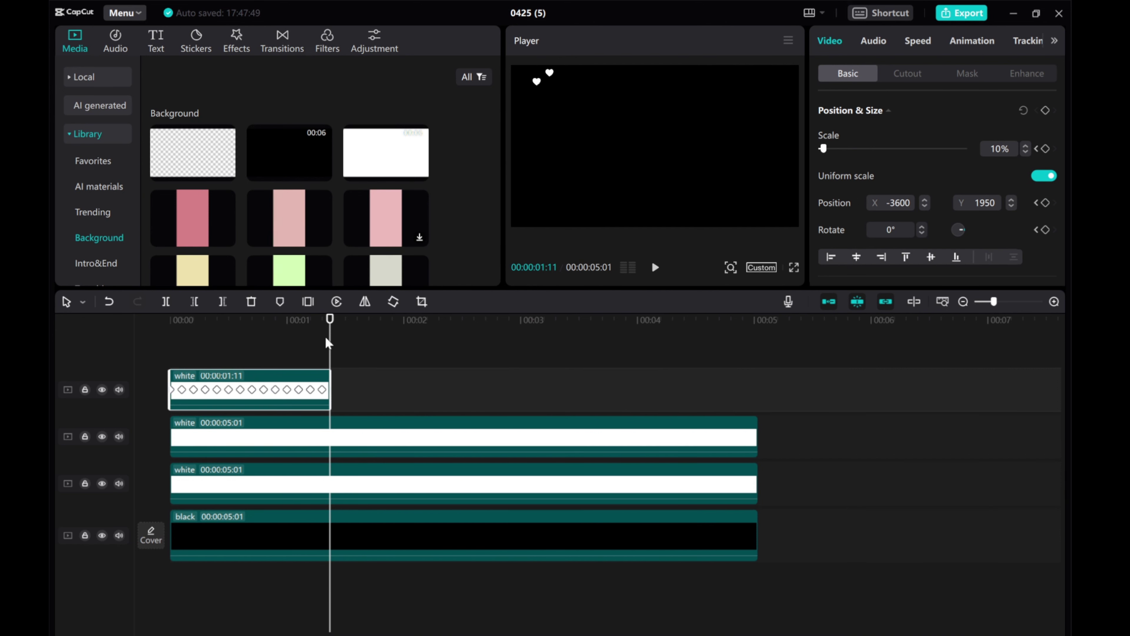
Trim the second and third white heart clips to end at 01:11 as well.
key("Left")
key("Left")
key("Left")
key("Left")
key("Left")
key("Left")
key("Left")
key("Left")
key("Left")
key("Left")
key("Left")
key("Left")
key("Left")
key("Left")
key("Left")
key("Left")
key("Left")
key("Left")
key("Left")
key("Left")
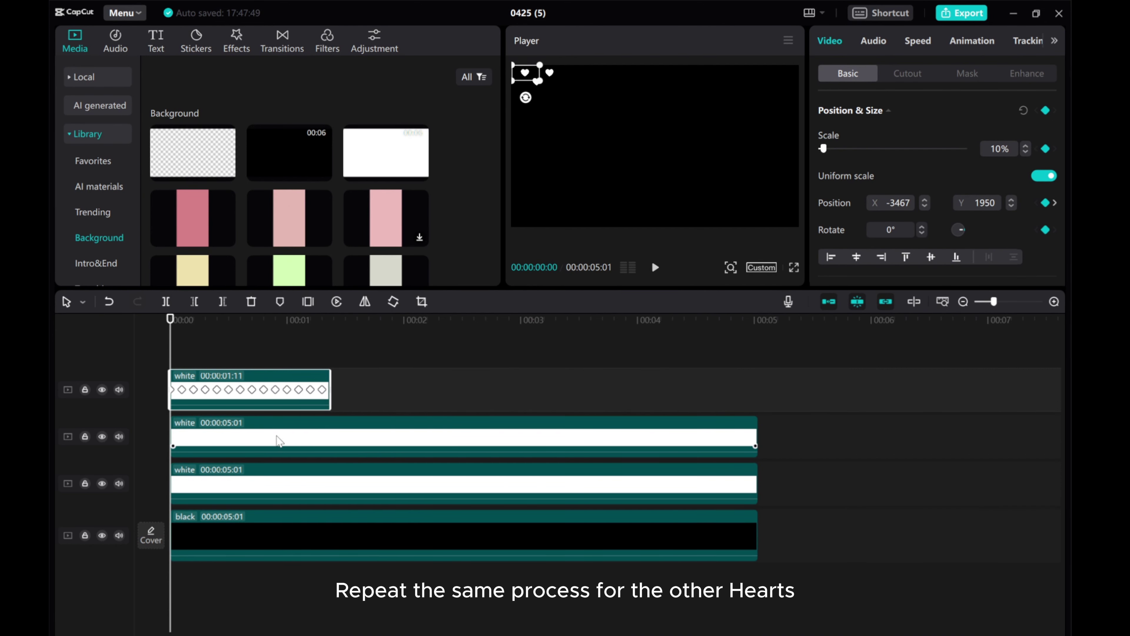
left_click(240, 441)
left_click_drag(171, 355, 117, 343)
left_click(223, 301)
left_click(300, 482)
left_click(222, 300)
left_click(201, 434)
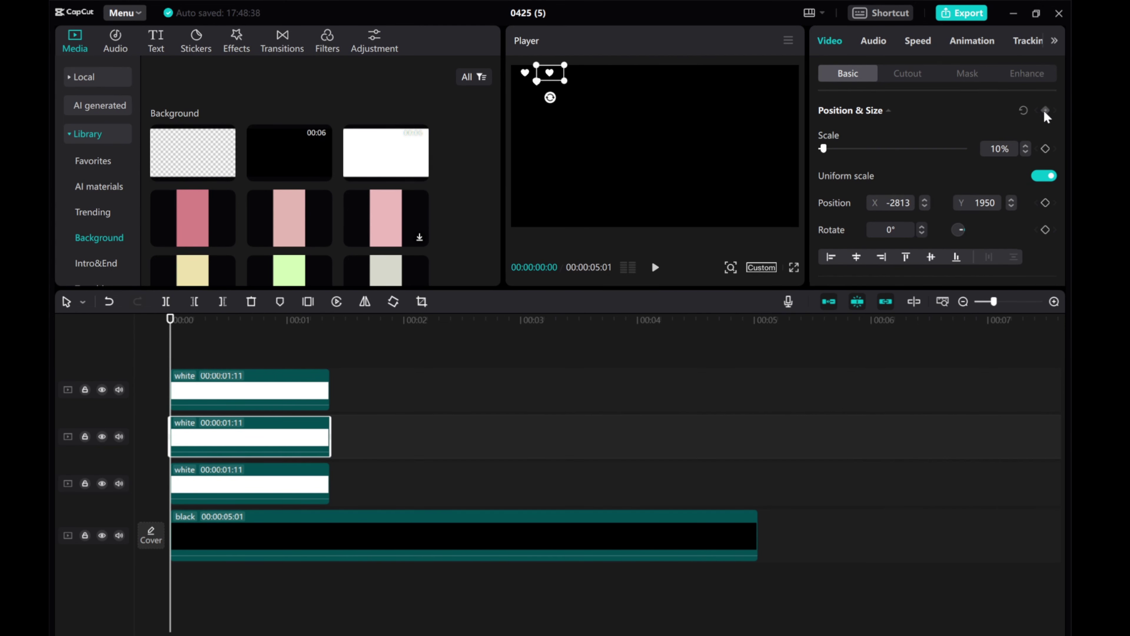
Zoom the timeline to frames and keyframe the second heart's X position at -2813.
left_click(1054, 301)
key("Right")
key("Right")
key("Right")
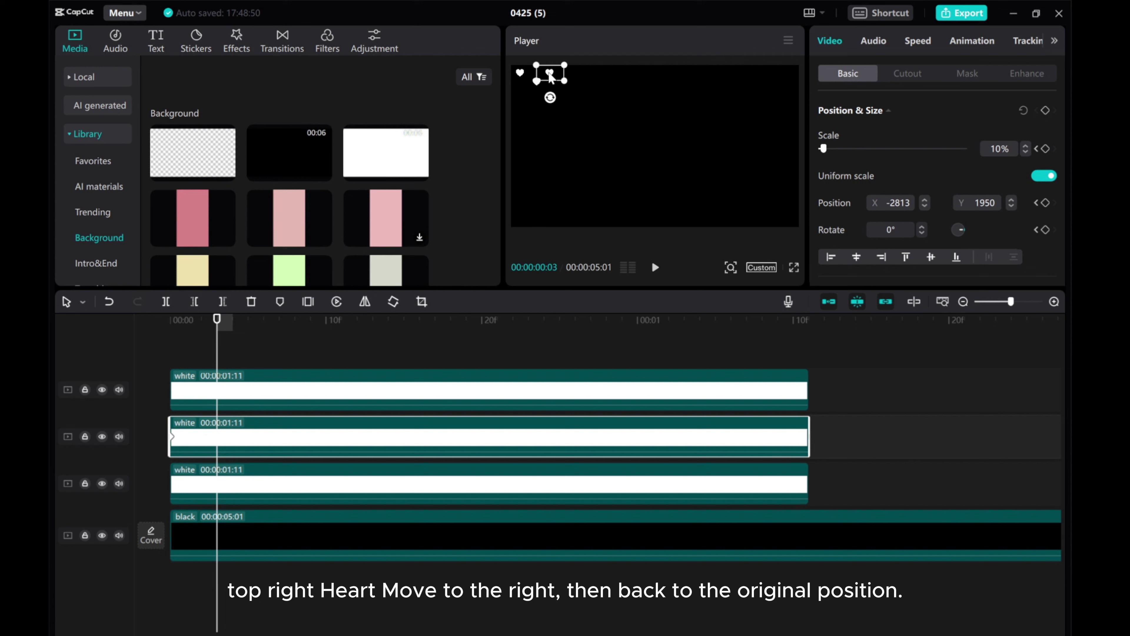
left_click_drag(551, 76, 558, 77)
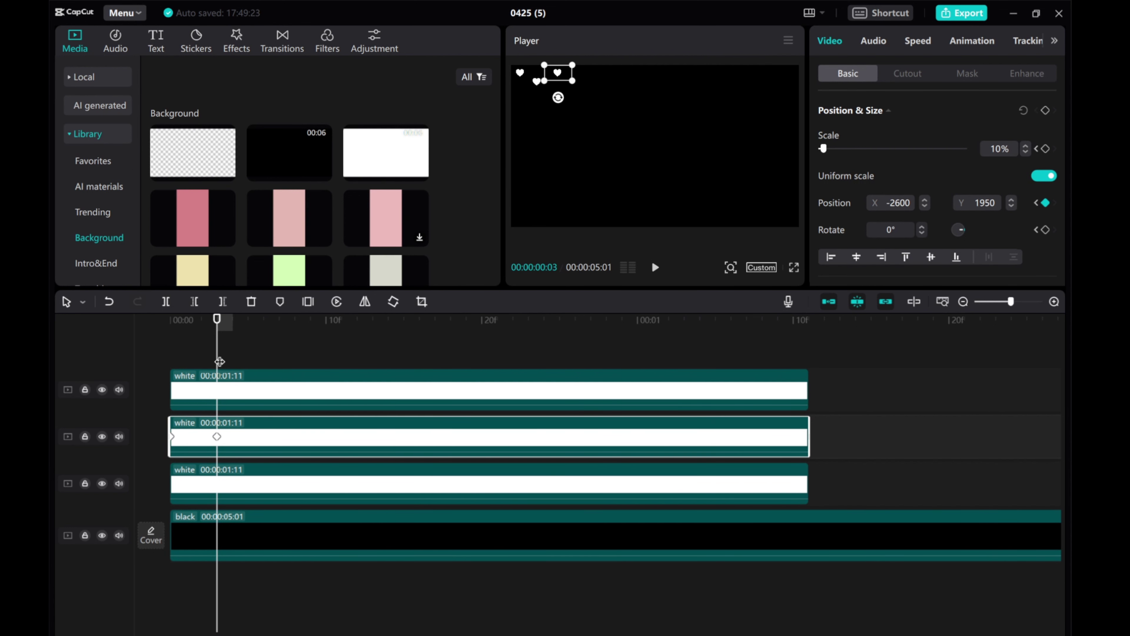
left_click(178, 361)
left_click(912, 203)
key("BackSpace")
key("BackSpace")
key("BackSpace")
type("813")
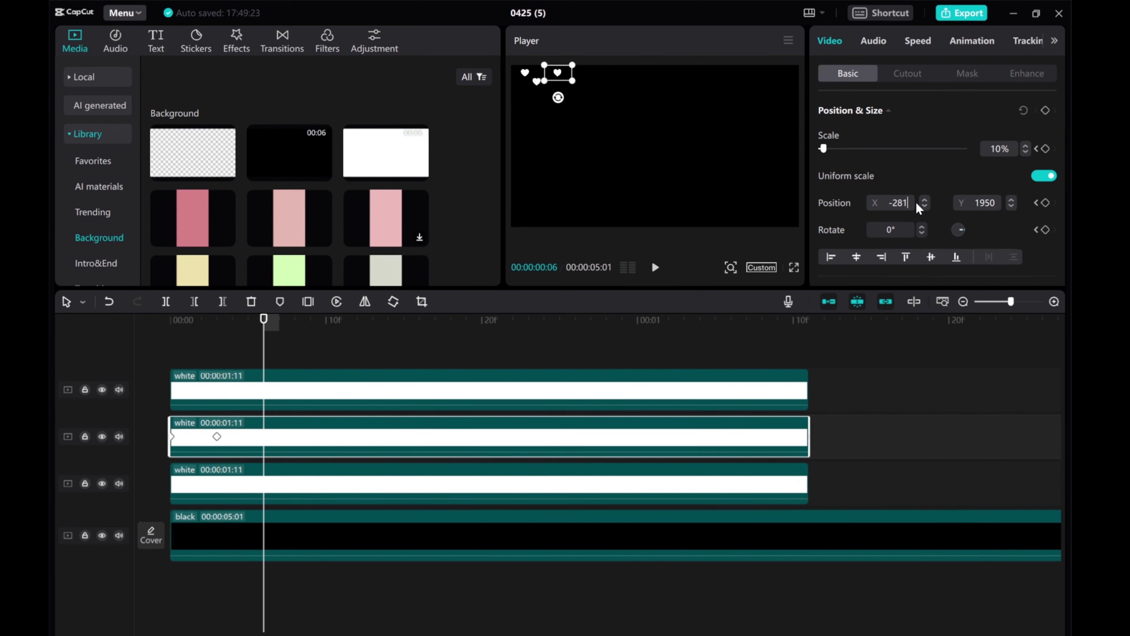
key("Return")
Add keyframes every three frames, alternating the heart's X between -2813 and -2600.
key("Right")
key("Right")
key("Right")
key("Return")
key("Right")
key("Right")
key("Right")
type("813")
key("Return")
left_click_drag(897, 203, 913, 204)
key("Right")
key("Right")
key("Right")
type("600")
key("Return")
key("Right")
key("Right")
key("Right")
key("Return")
Continue the three-frame X jitter keyframes through 01:09, then rewind the playhead to the start.
key("Right")
key("Right")
key("Right")
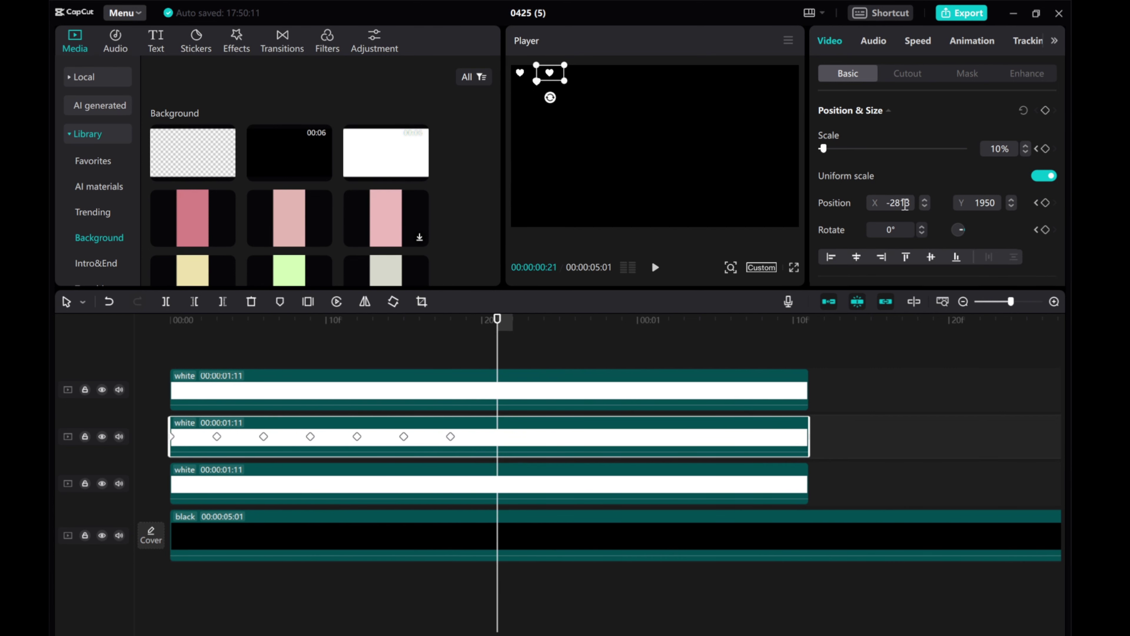
key("Return")
key("Right")
key("Right")
key("Right")
key("Return")
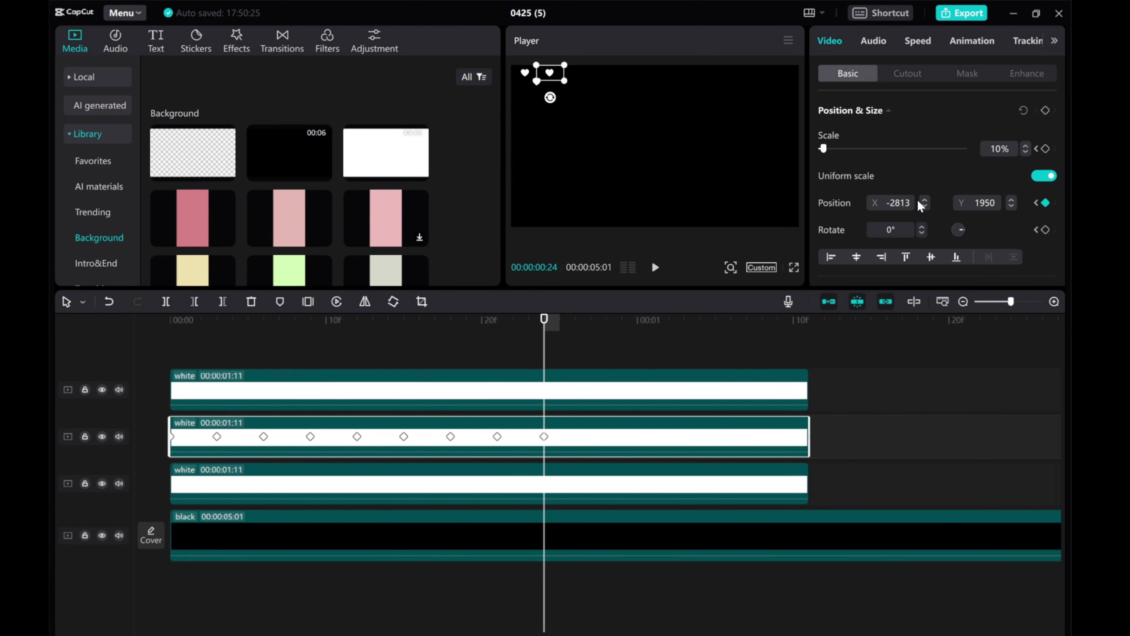
key("Right")
key("Right")
key("Right")
key("Return")
key("Right")
key("Right")
key("Right")
key("Return")
key("Right")
key("Right")
key("Right")
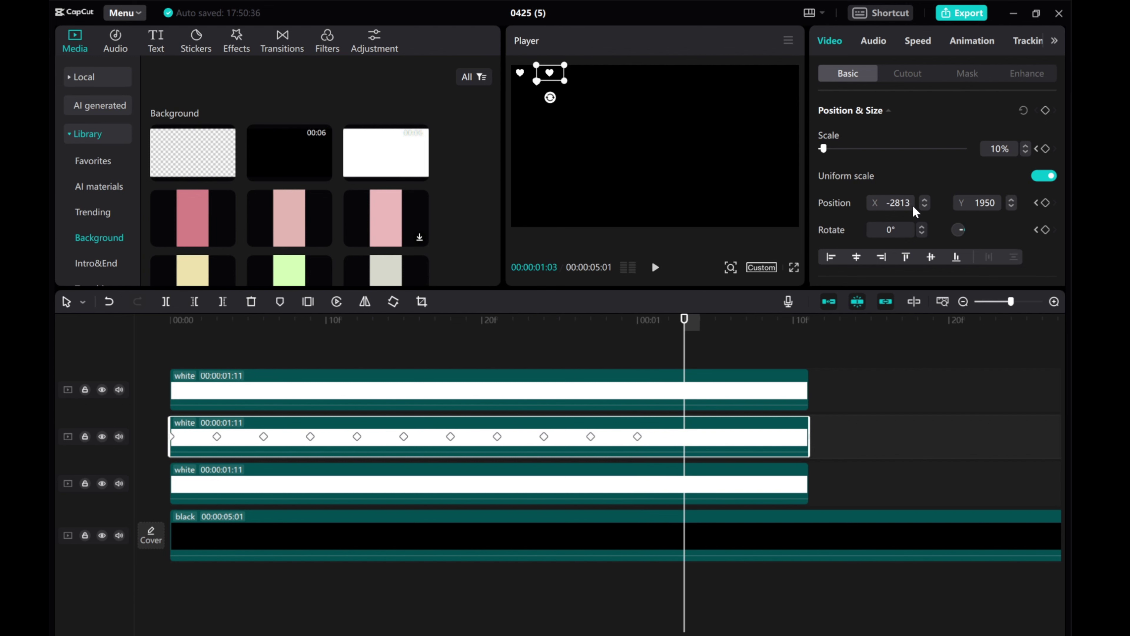
key("Return")
key("Right")
key("Right")
key("Right")
key("Return")
key("Right")
key("Right")
key("Right")
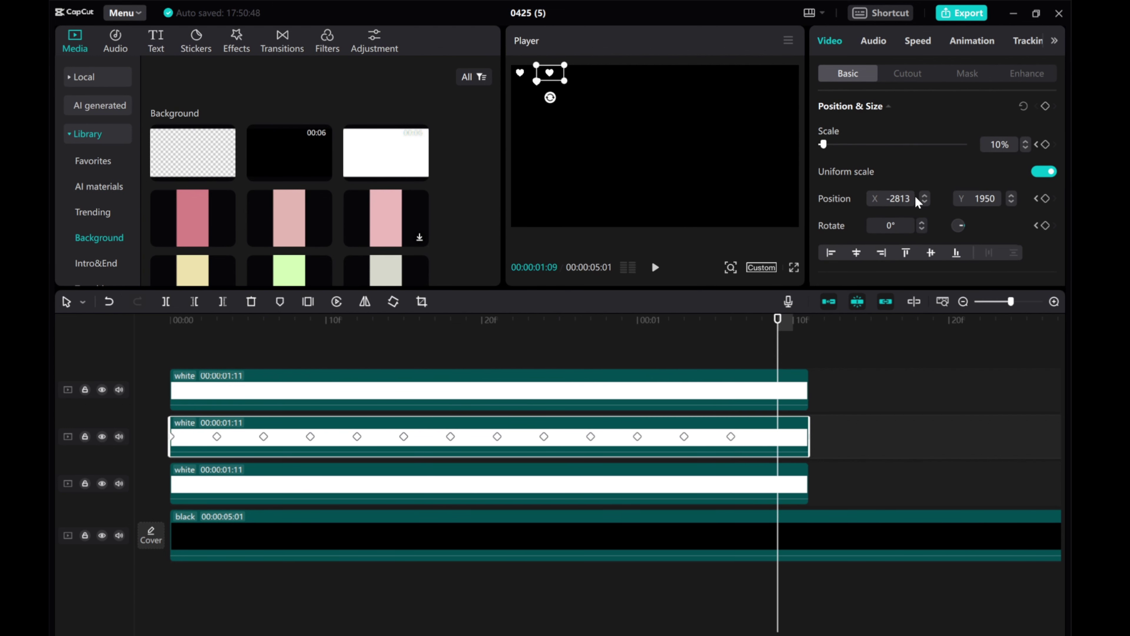
key("Return")
key("Right")
key("Right")
left_click_drag(807, 332, 120, 383)
left_click(188, 480)
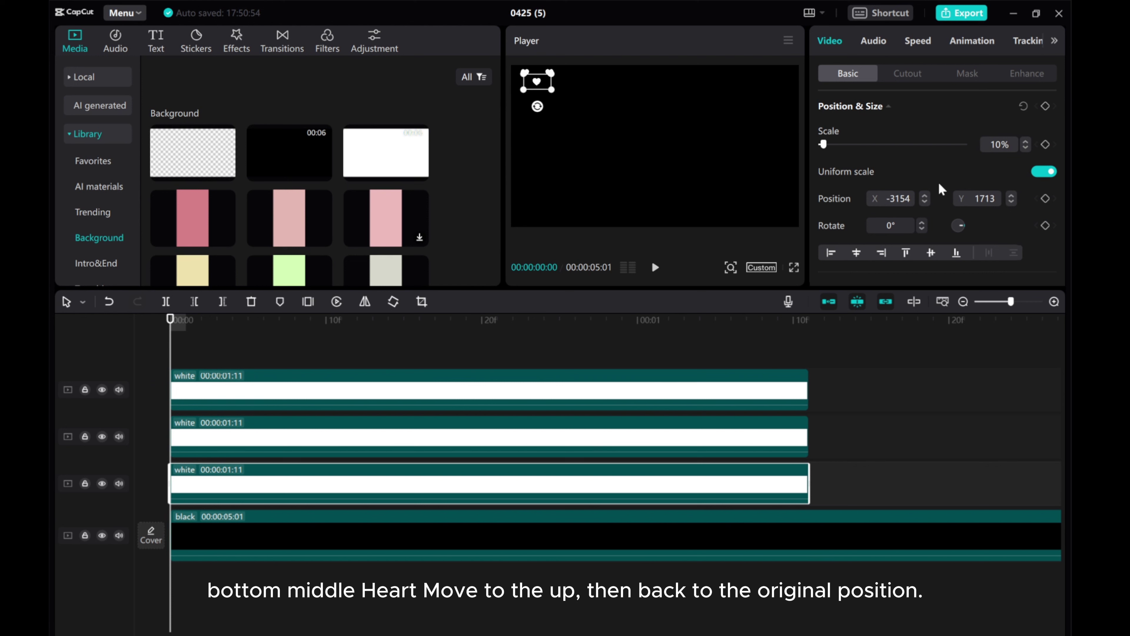
Keyframe the third heart's position at the start and set Y to 1950 three frames later.
key("Return")
key("Right")
key("Right")
key("Right")
left_click_drag(536, 80, 536, 78)
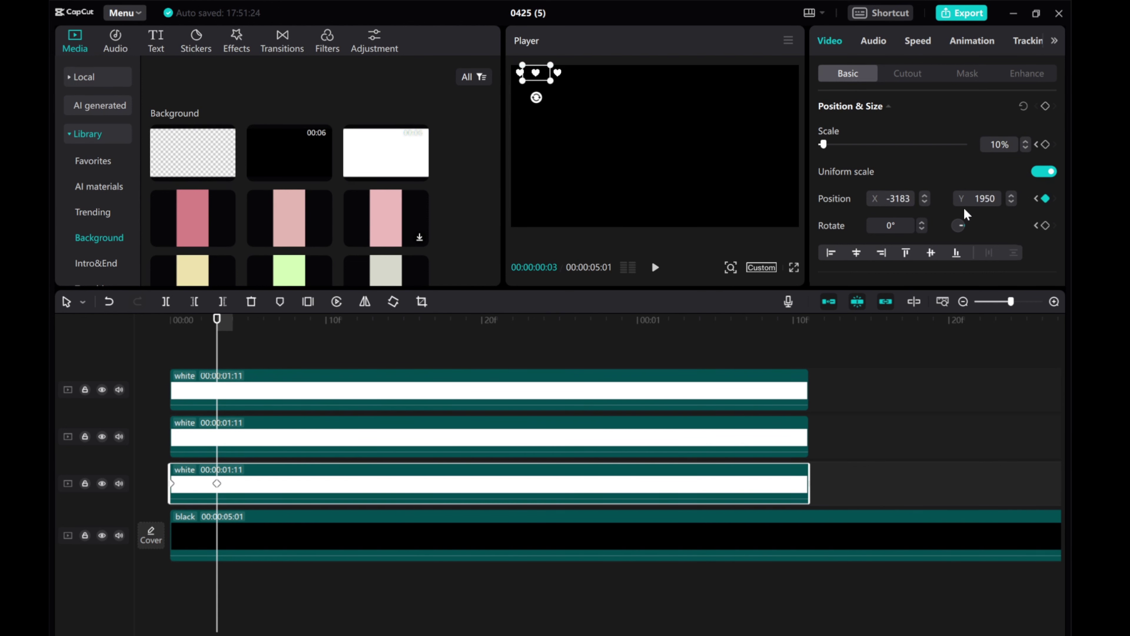
key("Right")
key("Right")
key("Right")
left_click(984, 198)
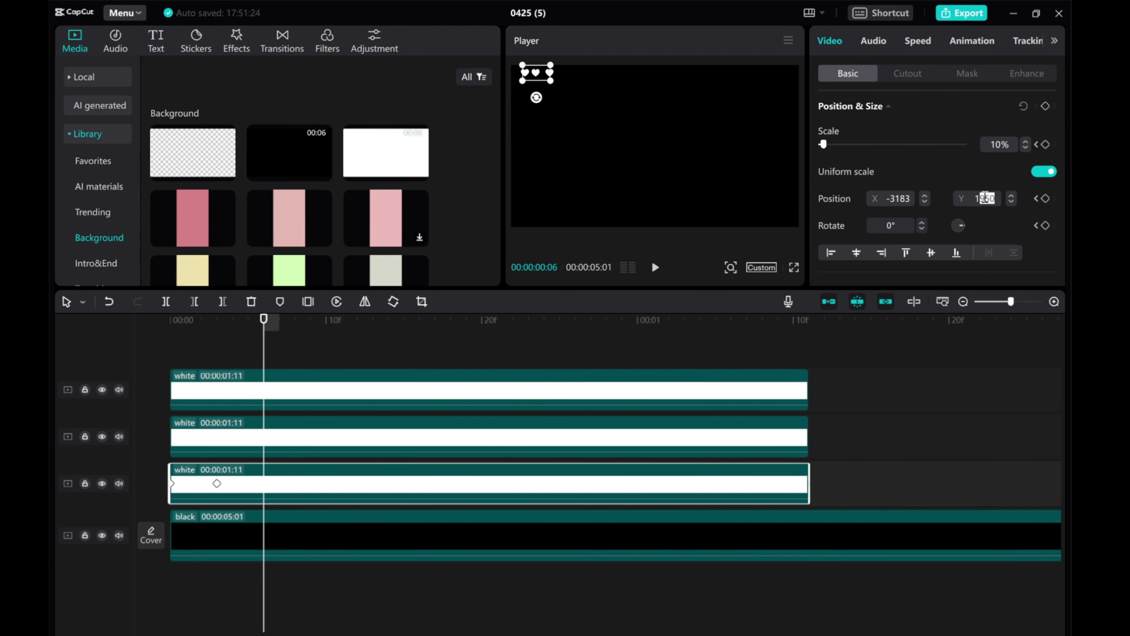
key("Return")
key("Right")
key("Right")
key("Right")
left_click(983, 198)
key("Return")
key("Right")
key("Right")
key("Right")
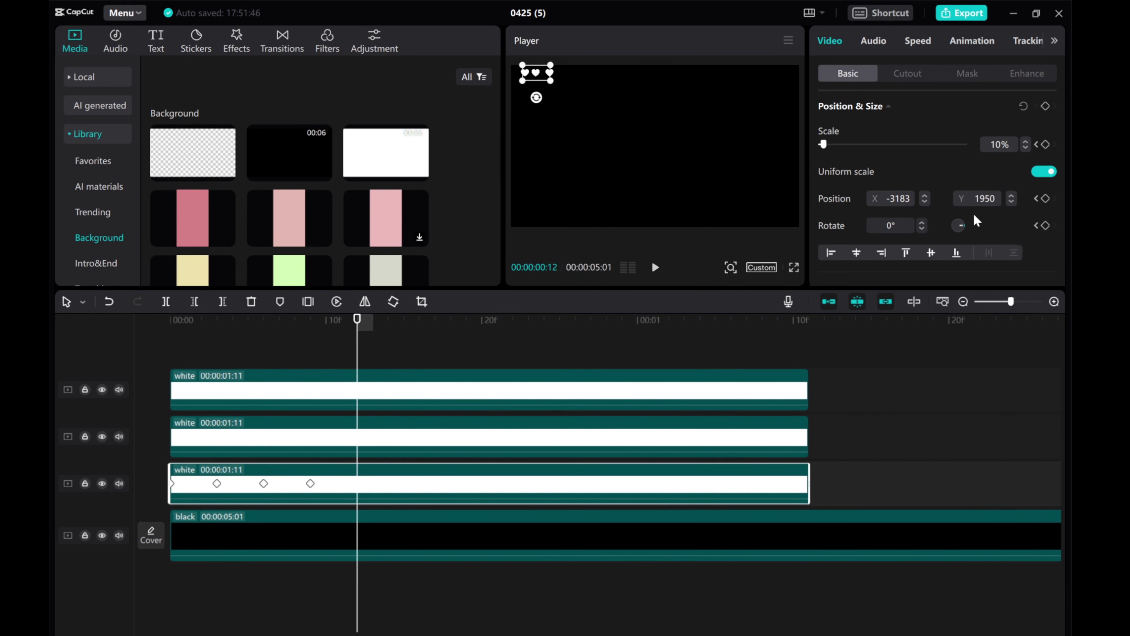
Add three-frame keyframes alternating the third heart's Y between 1713 and 1950.
left_click(999, 199)
type("1713")
key("Return")
key("Right")
key("Right")
key("Right")
left_click(1001, 199)
type("1950")
key("Return")
key("Right")
key("Right")
key("Right")
left_click(986, 199)
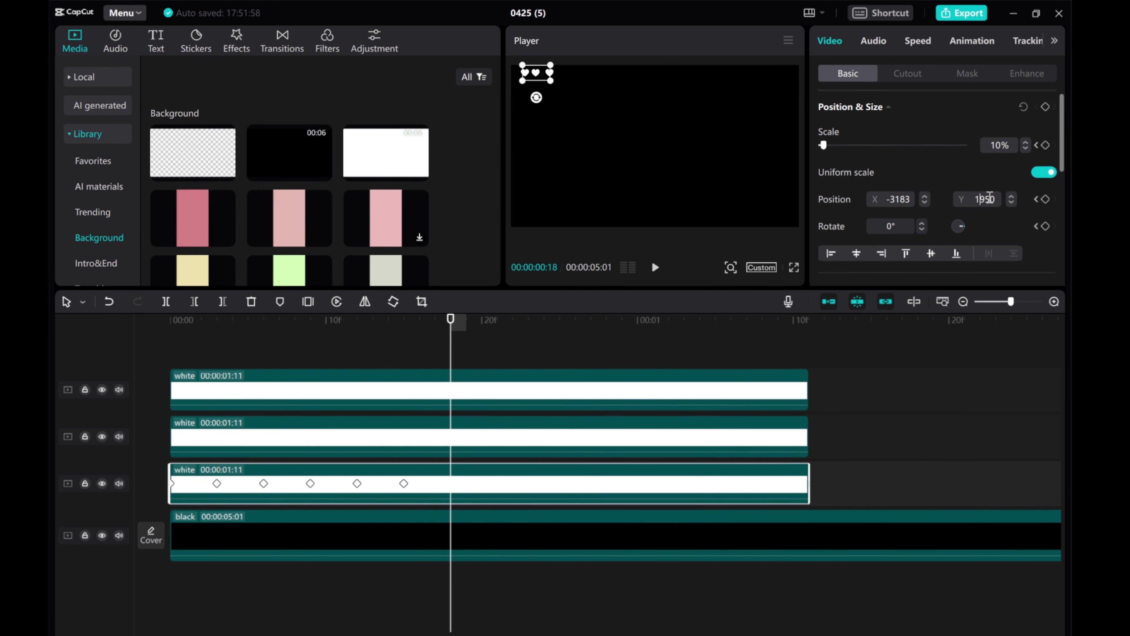
type("1713")
key("Return")
key("Right")
key("Right")
key("Right")
left_click(980, 199)
type("1950")
key("Return")
key("Right")
key("Right")
key("Right")
Continue alternating Y keyframes at 1773 and 1950 through 01:09, then rewind the playhead.
left_click(1003, 199)
type("1773")
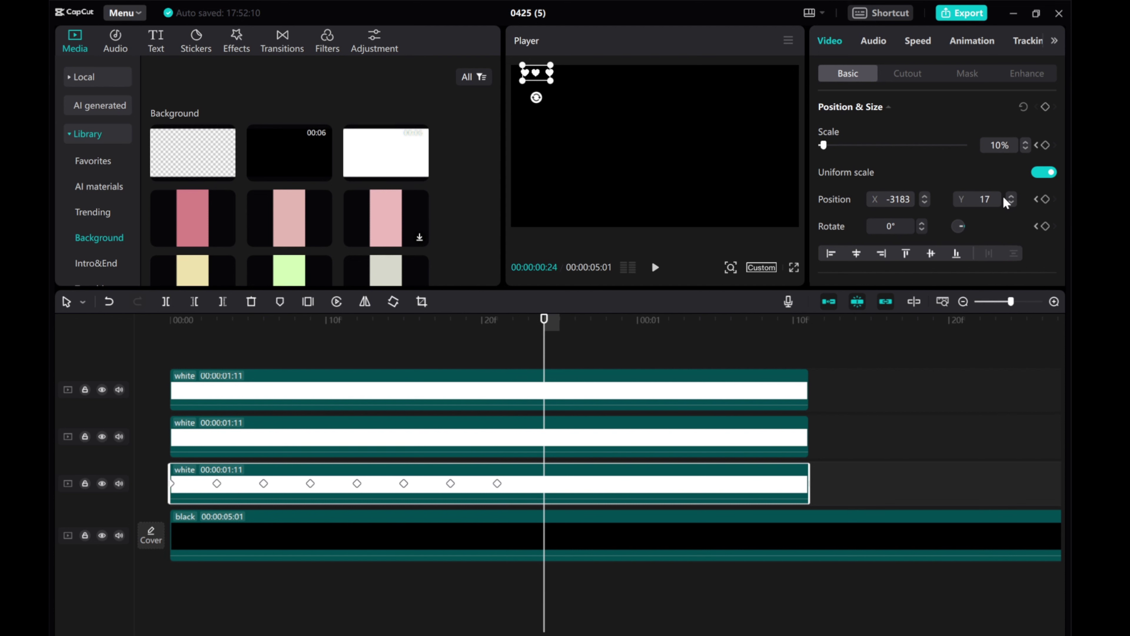
key("Return")
key("Right")
key("Right")
key("Right")
left_click(1001, 198)
type("1950")
key("Return")
left_click(981, 199)
type("1773")
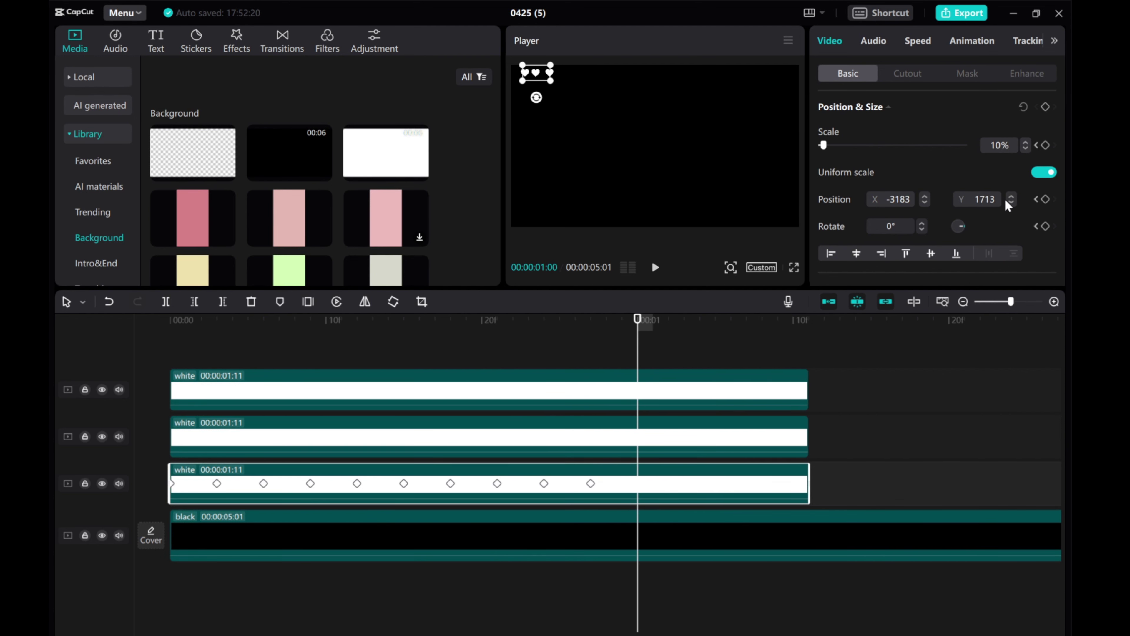
key("Return")
key("Right")
key("Right")
key("Right")
left_click(1000, 195)
type("1950")
key("Return")
key("Right")
key("Right")
key("Right")
left_click(995, 195)
type("1773")
key("Return")
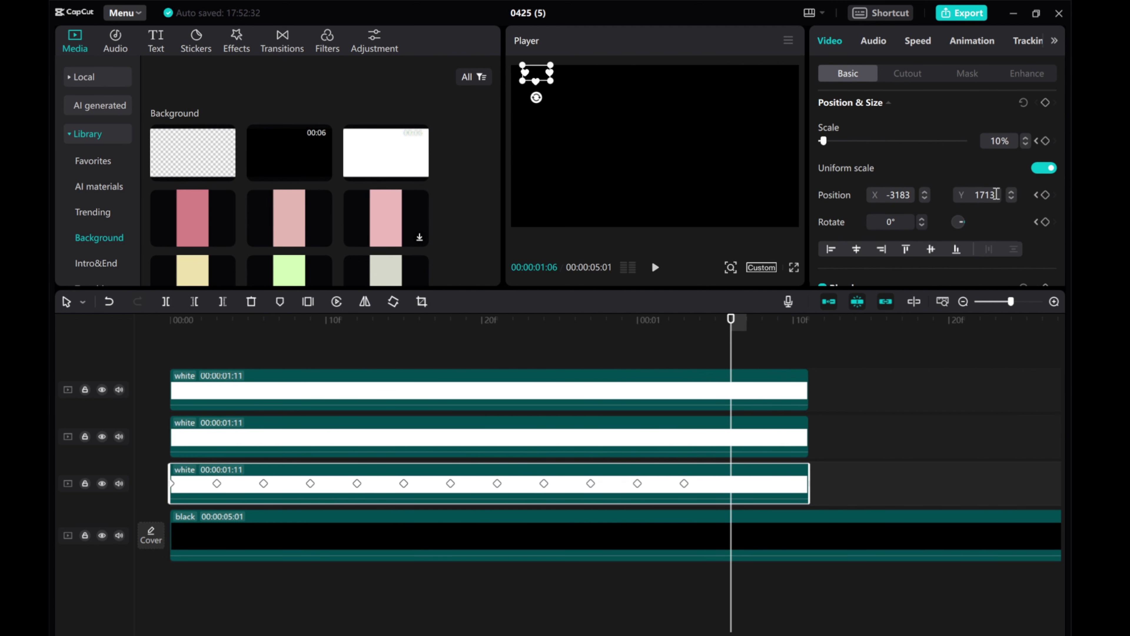
key("Right")
key("Right")
key("Right")
left_click(1001, 192)
type("1950")
key("Return")
left_click(214, 319)
left_click_drag(214, 319, 165, 333)
Play the heart animation from the start to check the jitter.
left_click(189, 346)
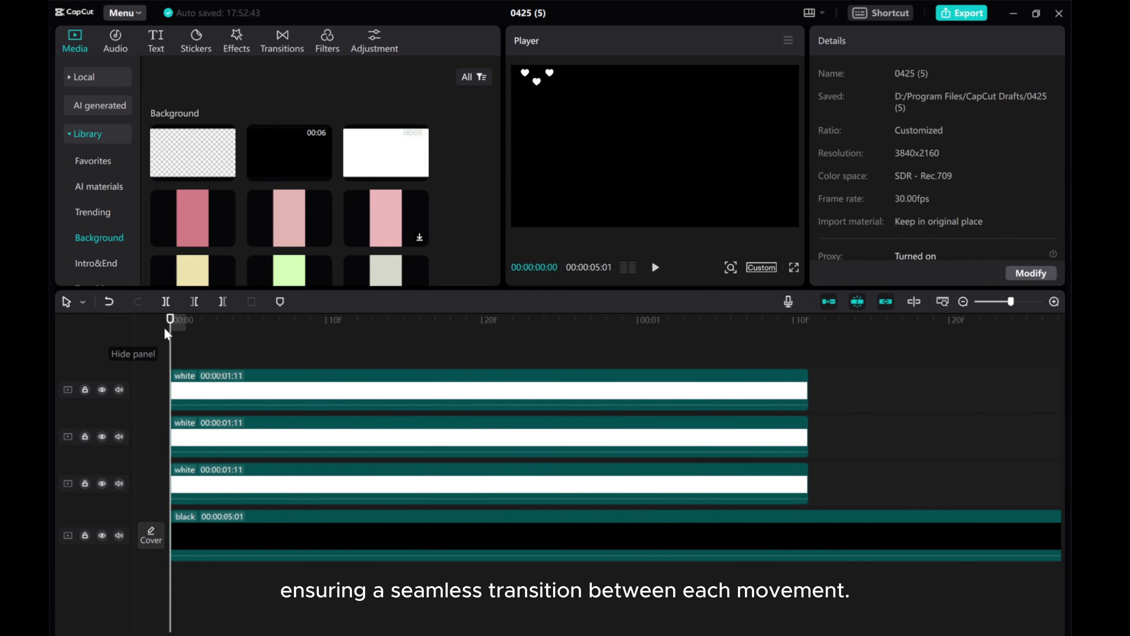
left_click(655, 268)
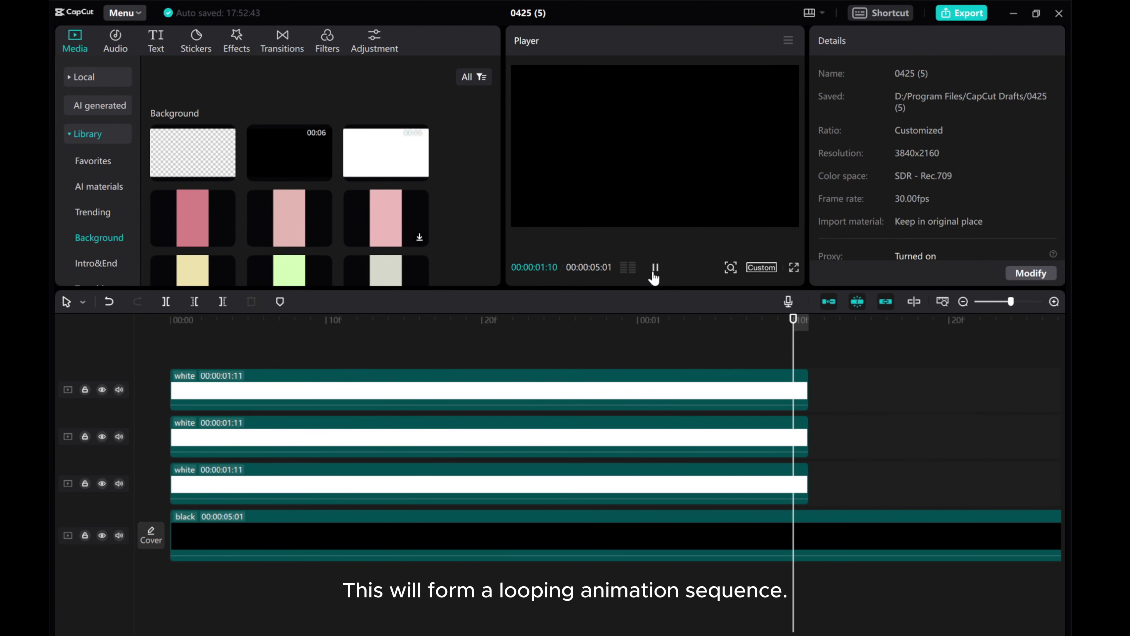
left_click(655, 267)
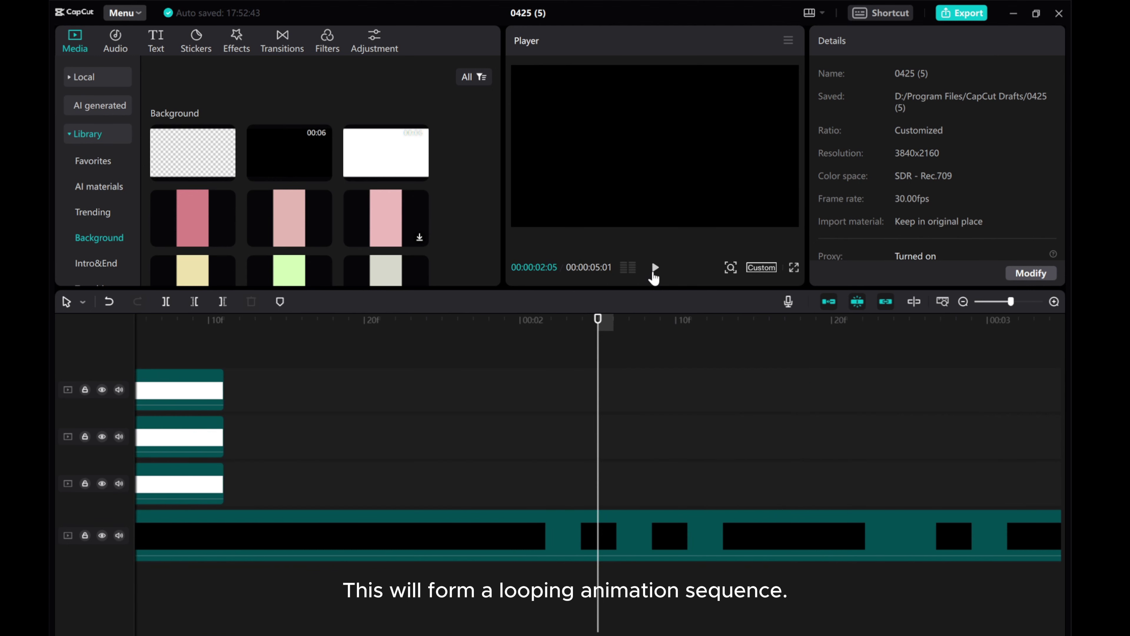
Fit the timeline, select the three white heart clips, and create a compound clip.
left_click(968, 301)
left_click_drag(599, 322, 48, 307)
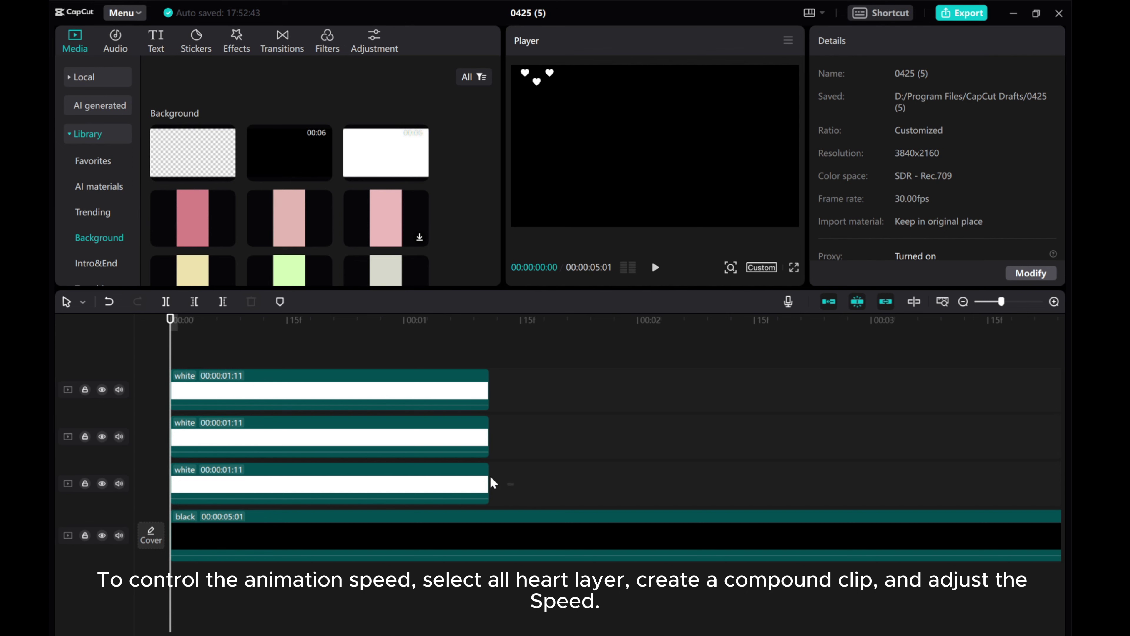
left_click_drag(490, 475, 316, 384)
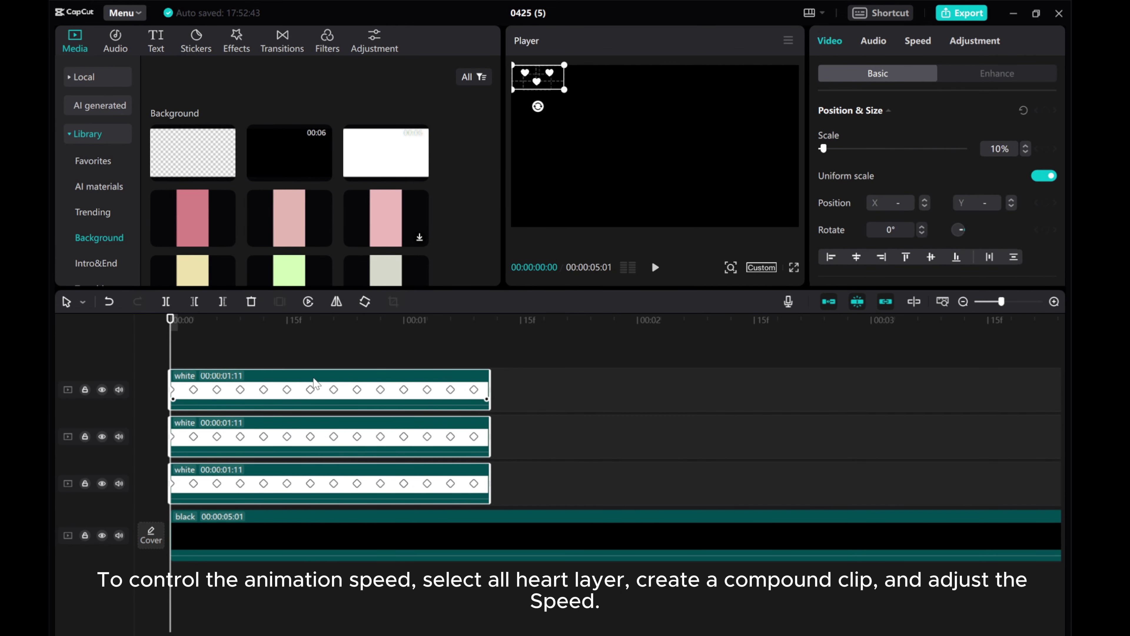
right_click(314, 383)
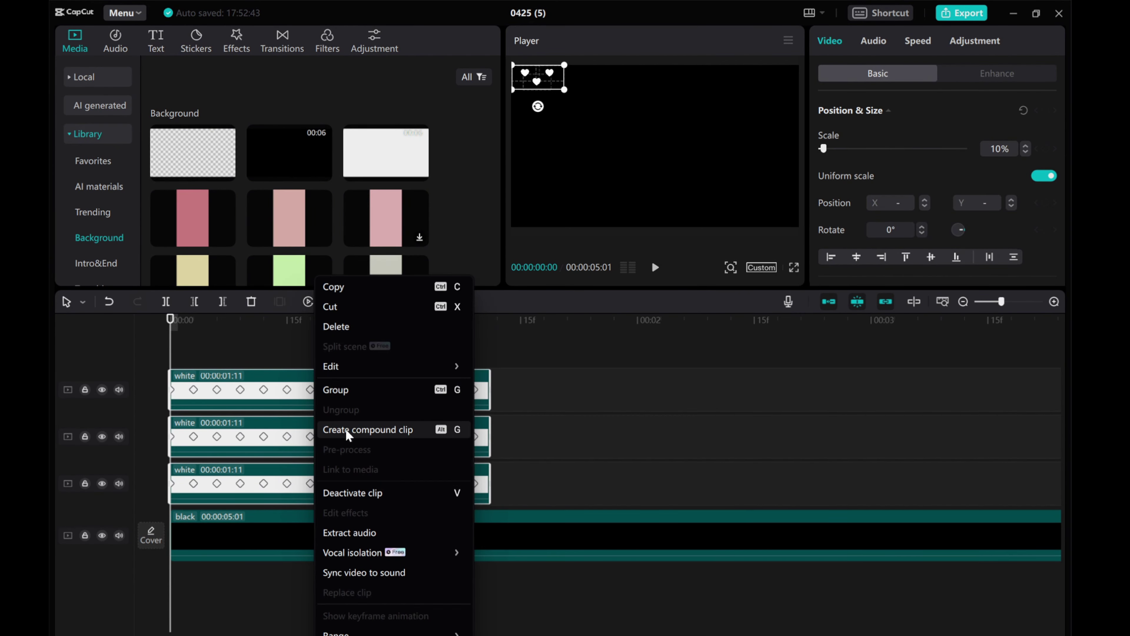
left_click(441, 430)
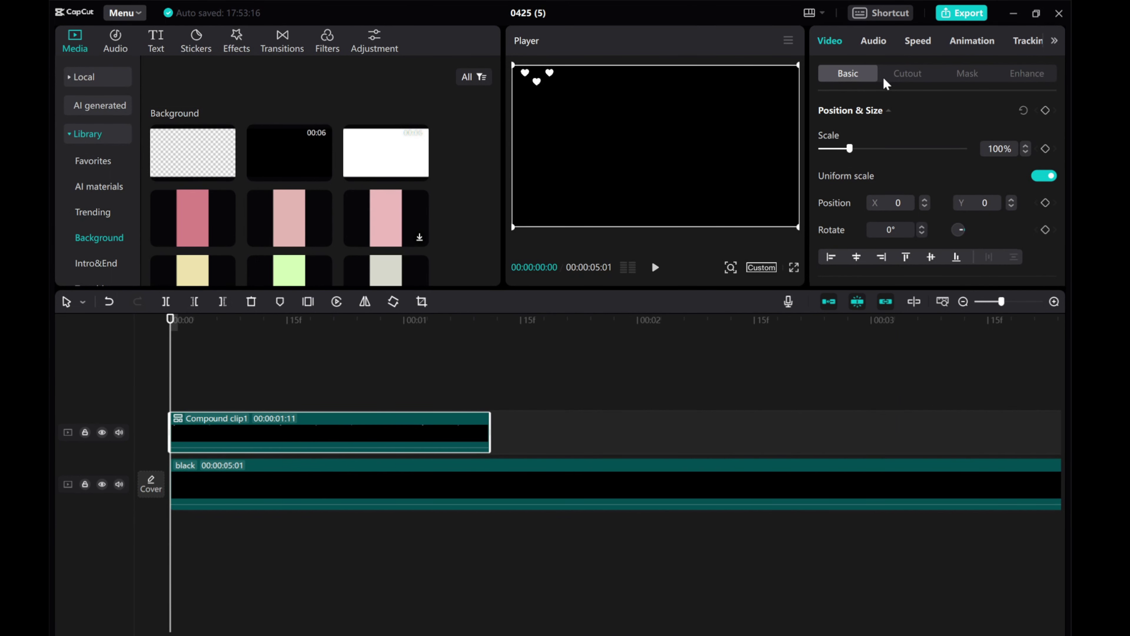
Lower the compound clip's speed from 1.0x to 0.4x.
left_click(912, 40)
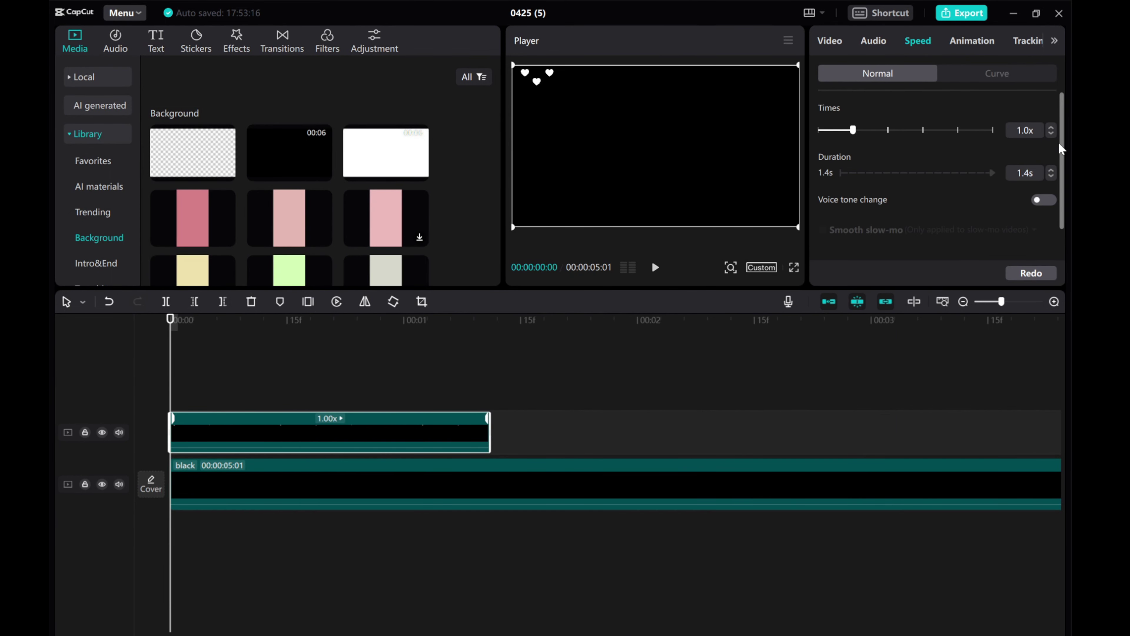
left_click(1052, 134)
left_click(1051, 134)
left_click(1052, 133)
left_click(1051, 134)
left_click(1052, 134)
left_click(963, 302)
left_click(655, 268)
left_click(655, 267)
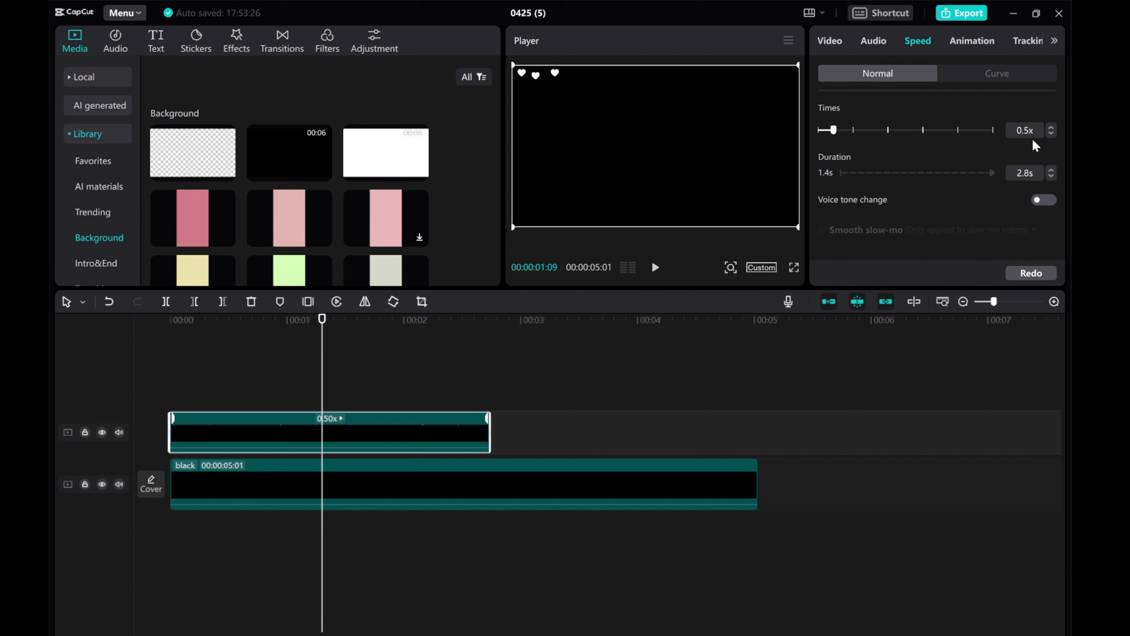
left_click(1052, 134)
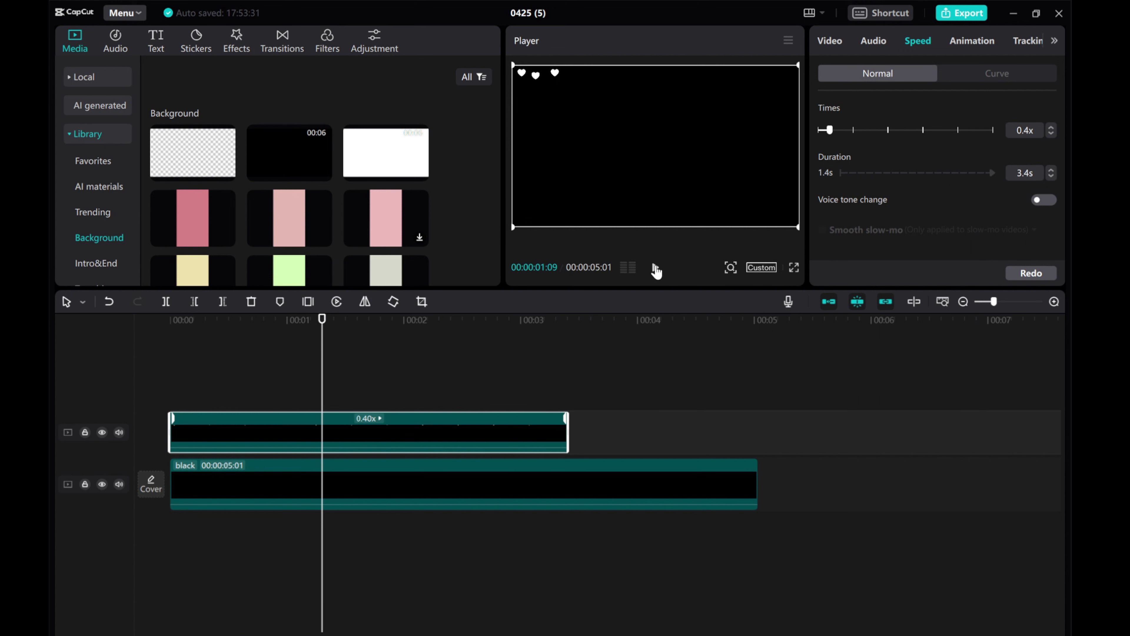
Play back the slowed heart animation from the start to check it.
left_click(656, 267)
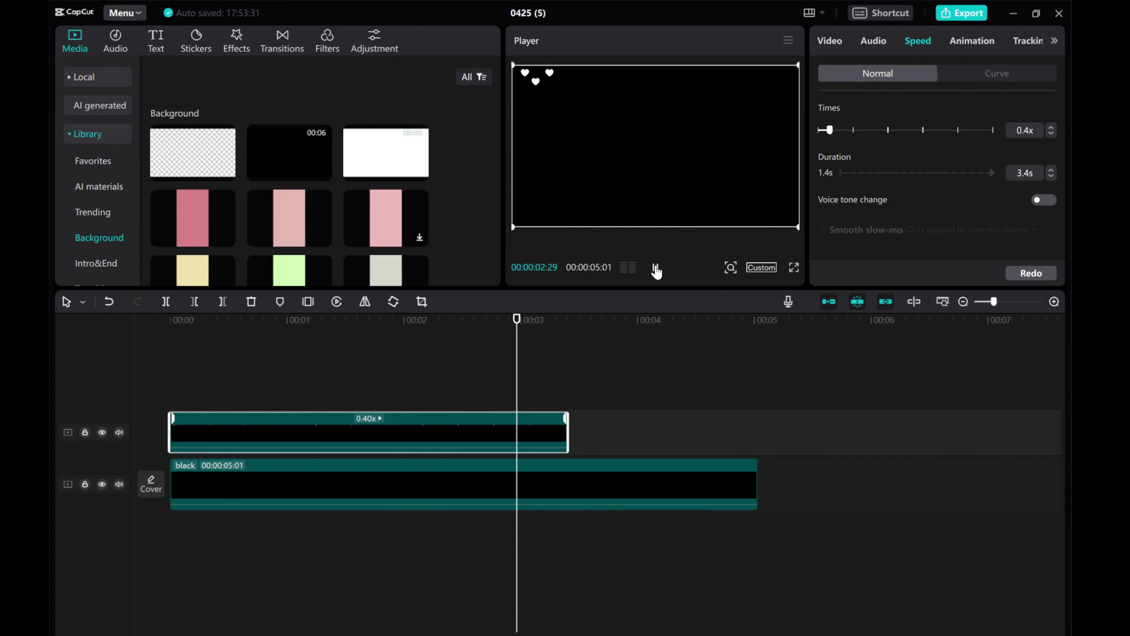
left_click(656, 267)
left_click_drag(560, 371, 142, 365)
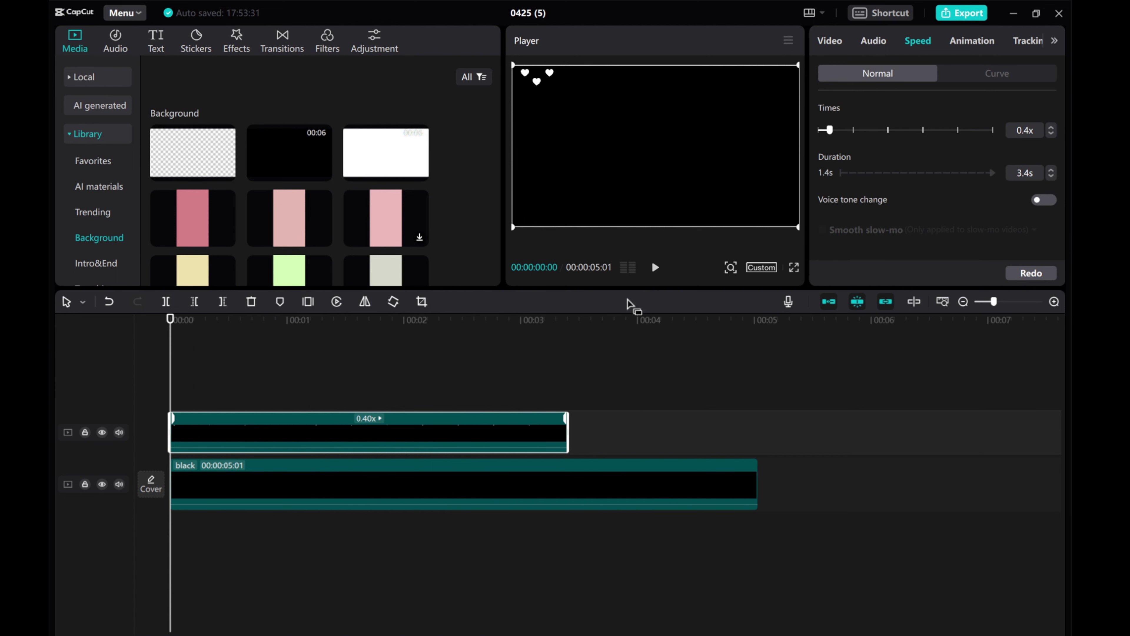
left_click(655, 269)
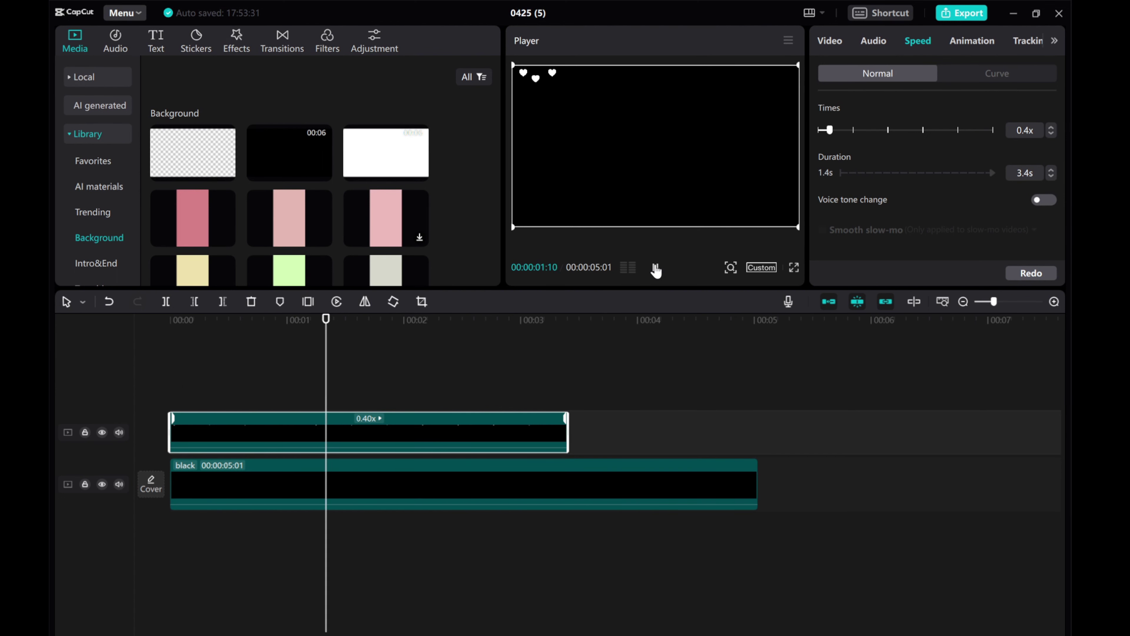
left_click(655, 268)
left_click_drag(419, 374, 119, 368)
Copy the compound clip, paste it on a new track, and move the copy lower.
right_click(215, 429)
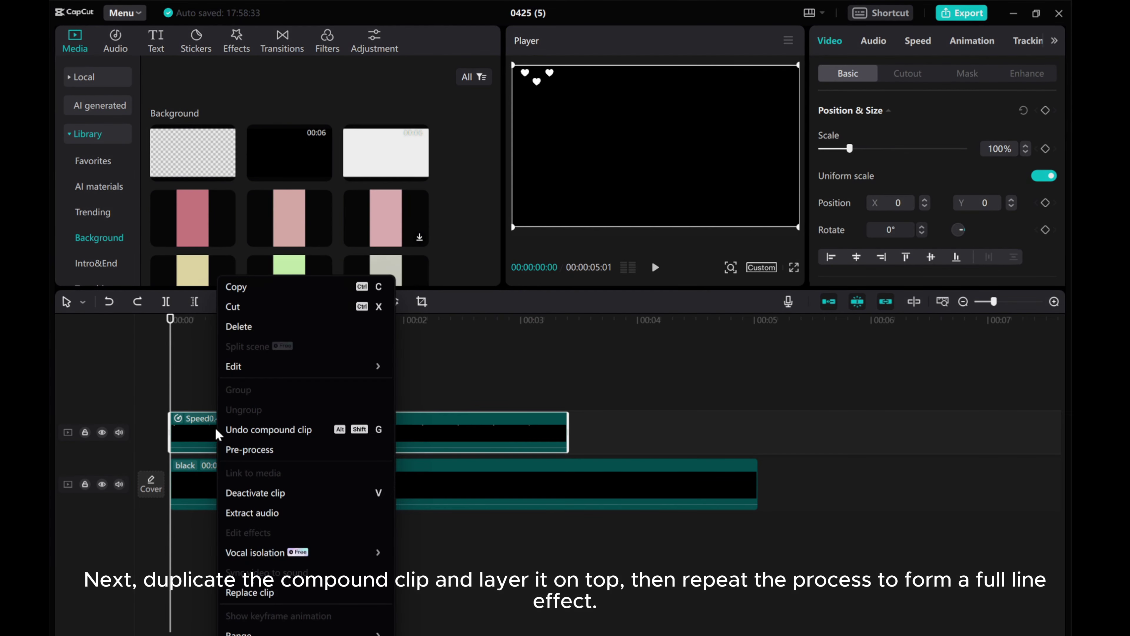
left_click(236, 288)
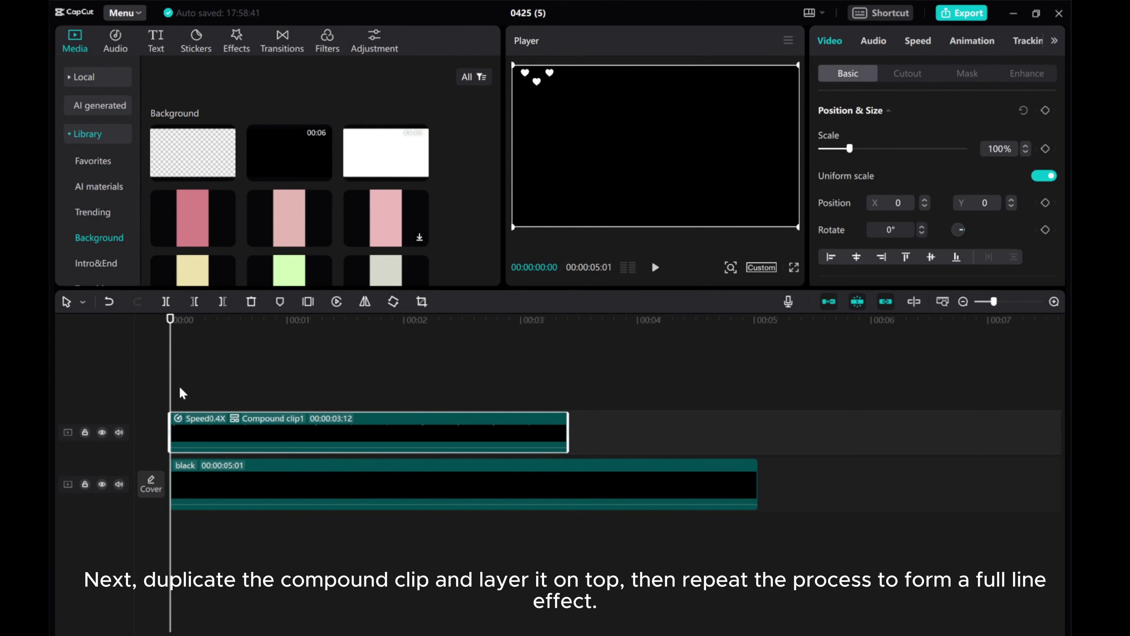
right_click(179, 388)
left_click(189, 397)
left_click_drag(543, 113, 591, 183)
Paste more compound clip copies, each placed lower, with the fifth row at the bottom.
key("ctrl+v")
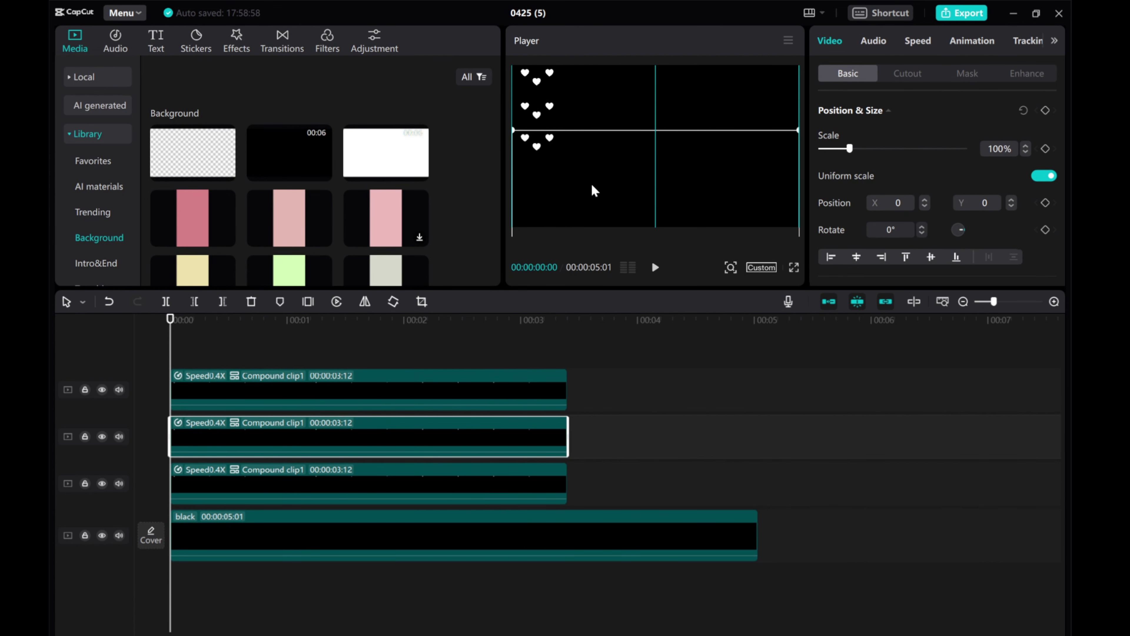
right_click(185, 348)
left_click(196, 360)
left_click_drag(589, 101, 592, 189)
right_click(190, 350)
left_click(203, 359)
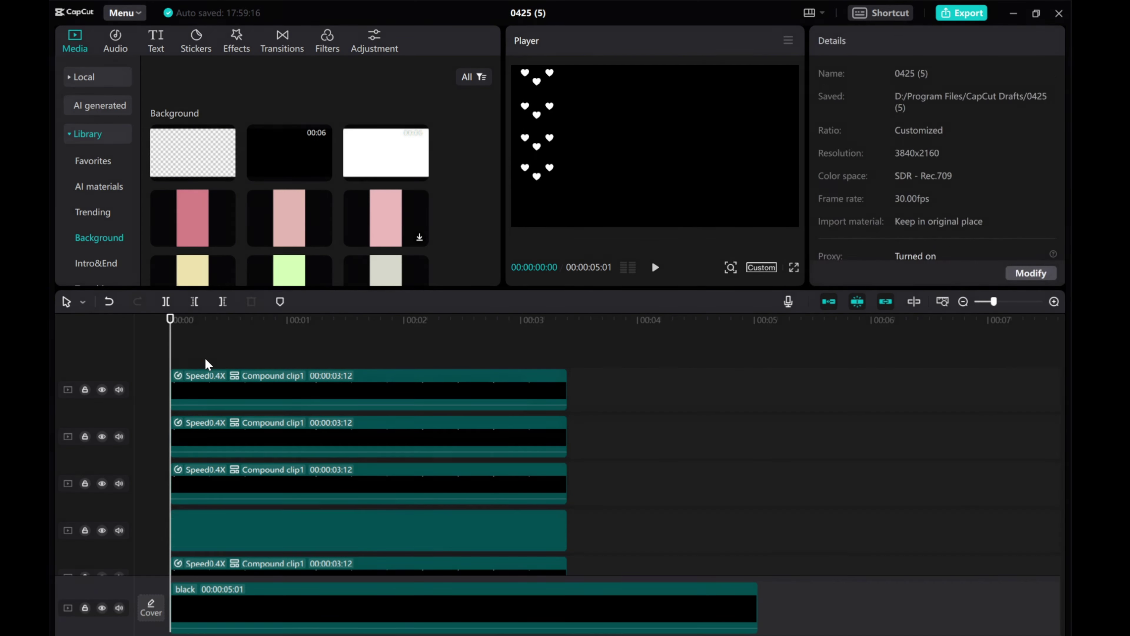
left_click_drag(592, 127, 592, 249)
left_click_drag(607, 384, 495, 520)
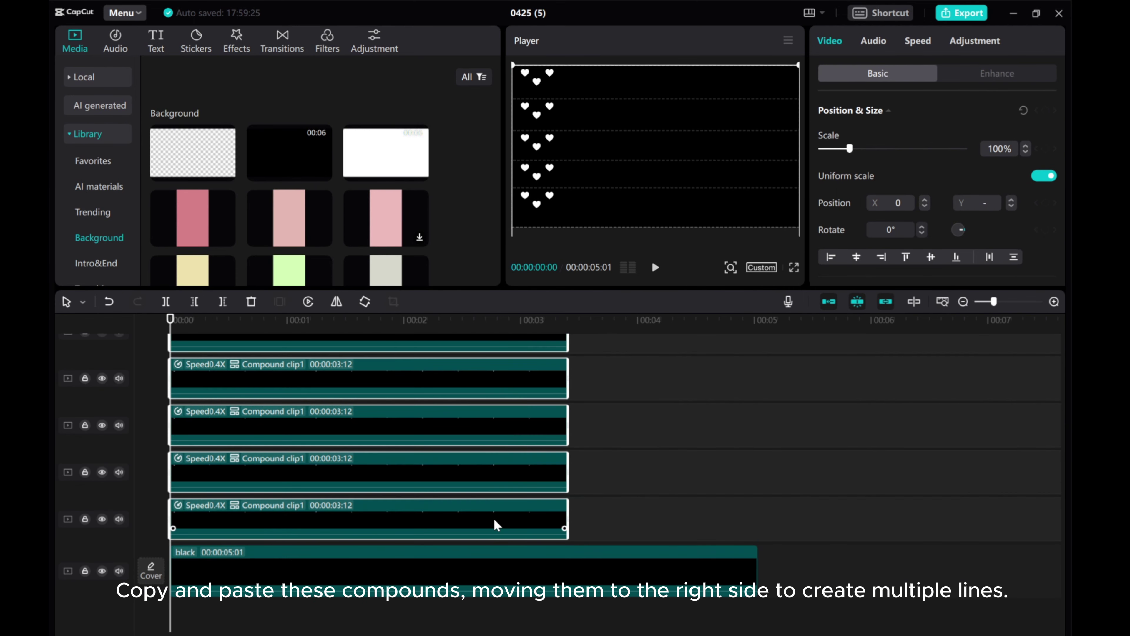
Copy the five heart compound clips, paste them, and drag the copy right as a second column.
right_click(495, 430)
left_click(515, 286)
right_click(400, 356)
left_click(413, 366)
left_click_drag(570, 150, 645, 158)
Copy and paste another set of heart clips and move it right as the third column.
right_click(237, 394)
left_click(251, 263)
right_click(182, 349)
left_click(199, 359)
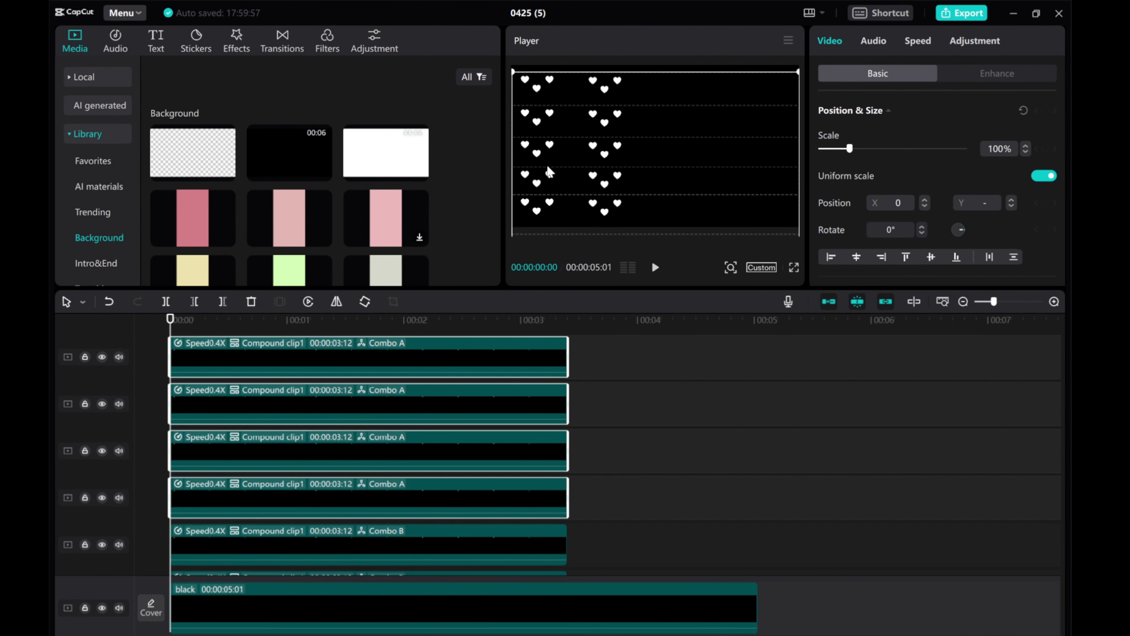
left_click_drag(549, 168, 659, 175)
Paste a fourth set of heart clips and drag that column into place at the right.
scroll(255, 394, "up", 2)
right_click(181, 346)
left_click(191, 355)
scroll(203, 346, "down", 5)
scroll(202, 345, "up", 2)
scroll(303, 355, "up", 2)
key("ctrl+v")
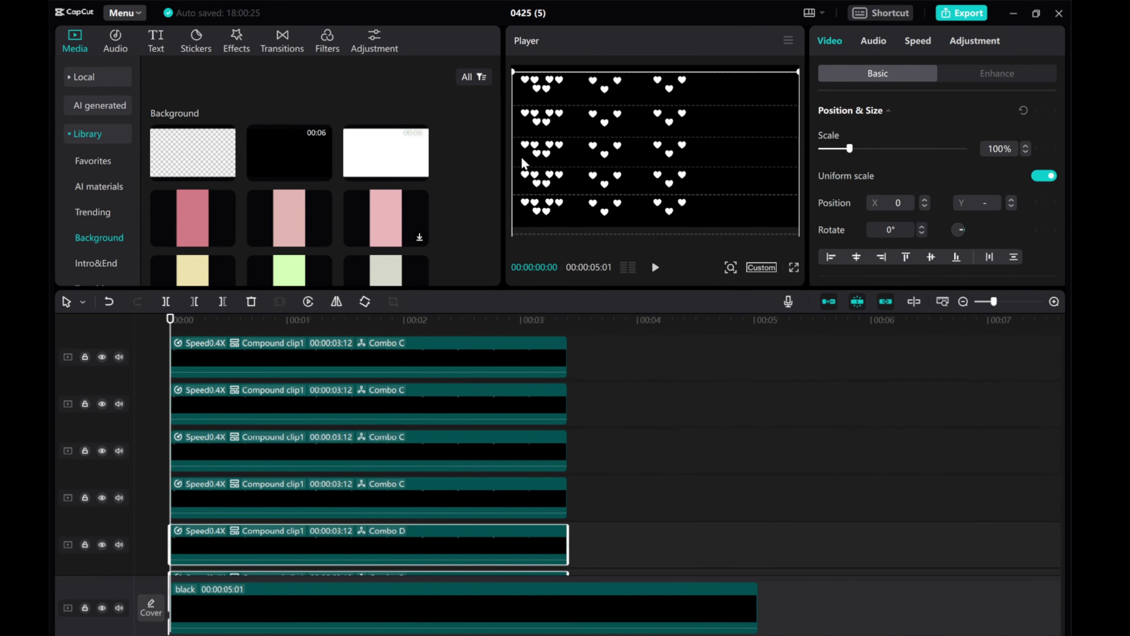
left_click_drag(562, 157, 773, 159)
Nudge the Combo B and Combo C heart columns right to even out the grid spacing.
scroll(378, 446, "up", 3)
left_click(378, 403)
left_click_drag(606, 156, 613, 156)
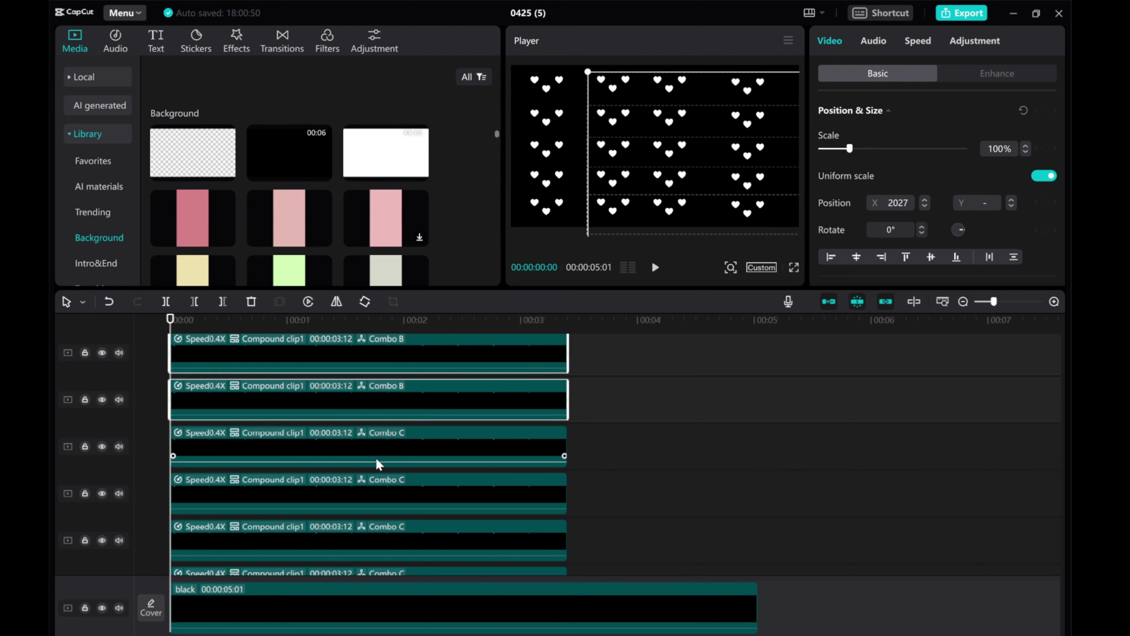
scroll(378, 463, "down", 1)
left_click(378, 463)
left_click_drag(680, 179, 693, 184)
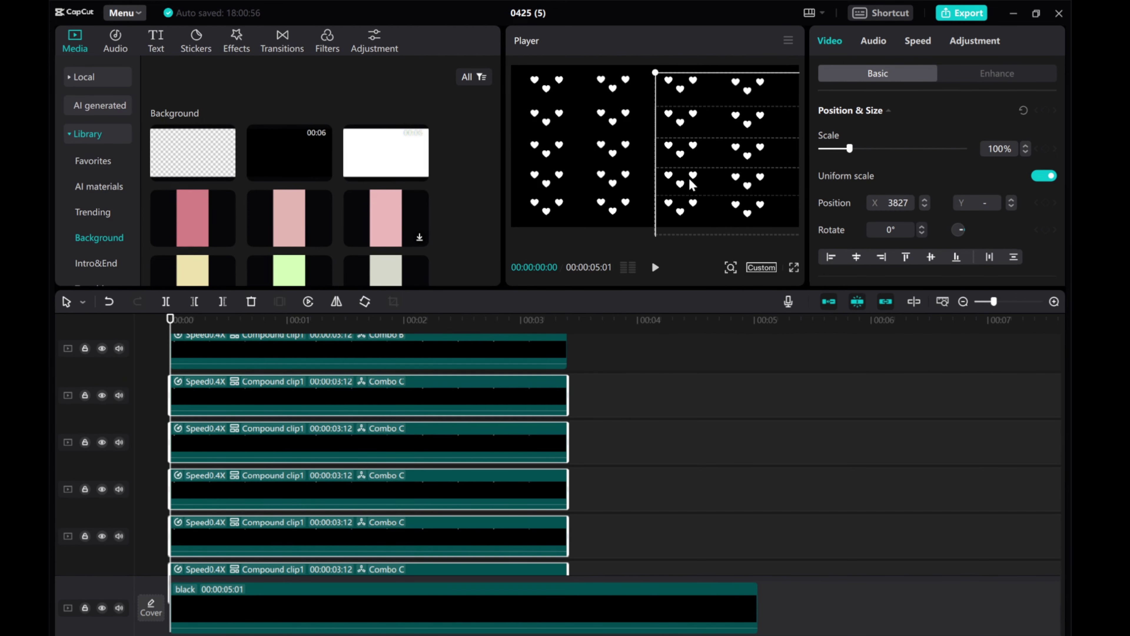
Play back the heart grid, rewind to the start, and select the top heart clip group.
scroll(565, 416, "up", 5)
left_click(191, 344)
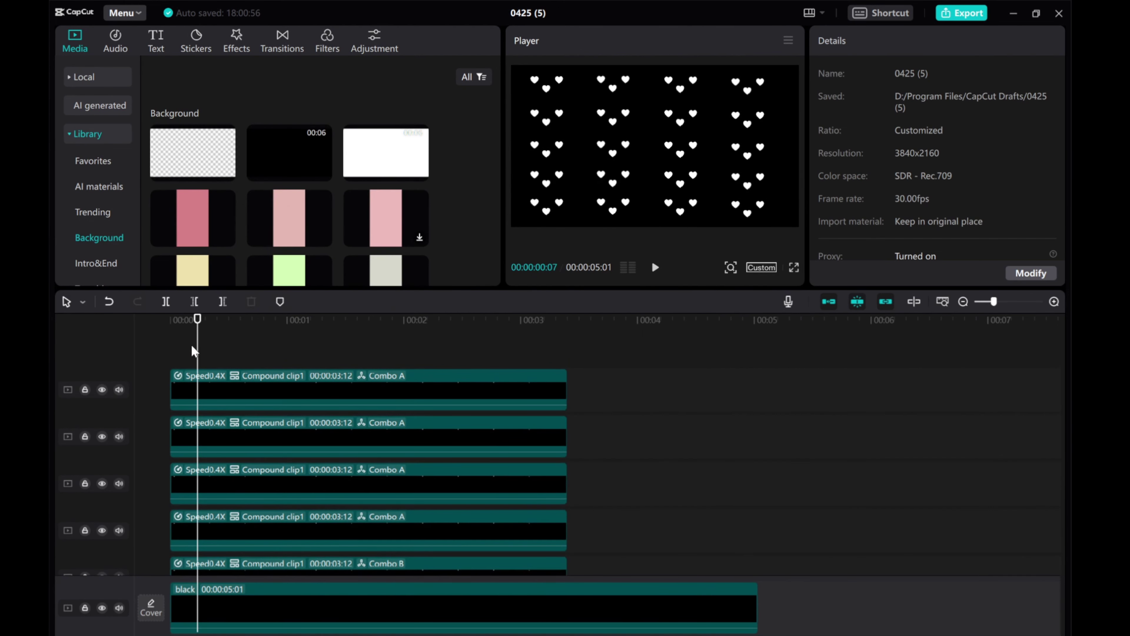
left_click(657, 267)
left_click(685, 319)
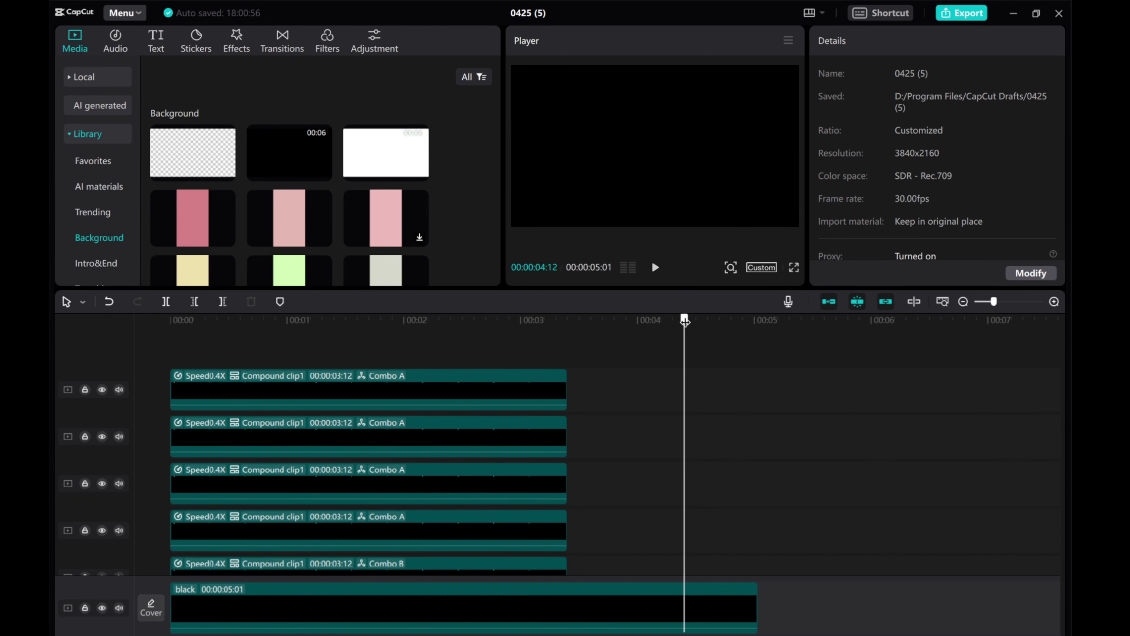
left_click_drag(685, 321, 149, 320)
mouse_move(171, 363)
left_mouse_down()
mouse_move(190, 375)
mouse_move(162, 353)
left_mouse_up()
left_click(212, 386)
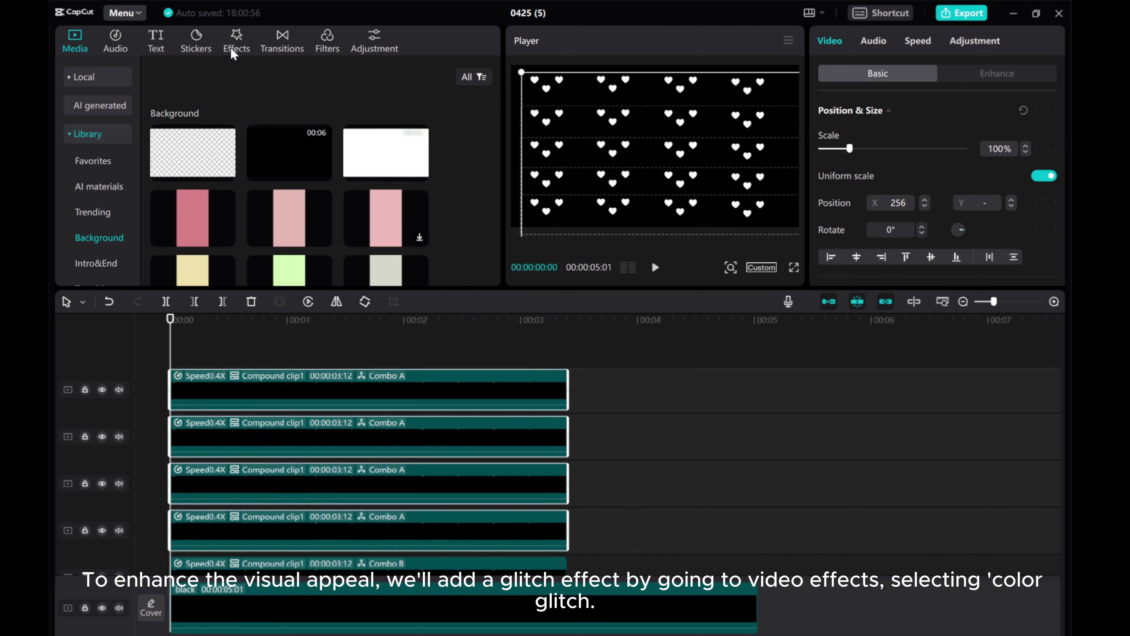
Add Color Glitch from the favourite effects above the heart tracks, stretch it over the clips, and preview.
left_click(235, 36)
scroll(98, 133, "up", 5)
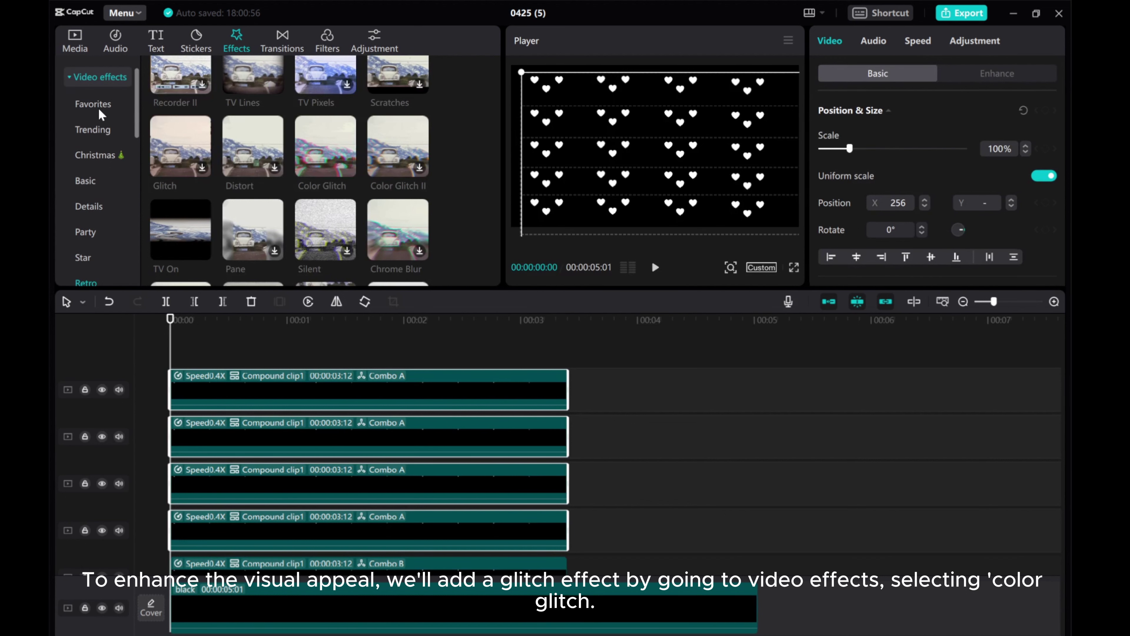
left_click(98, 108)
mouse_move(182, 121)
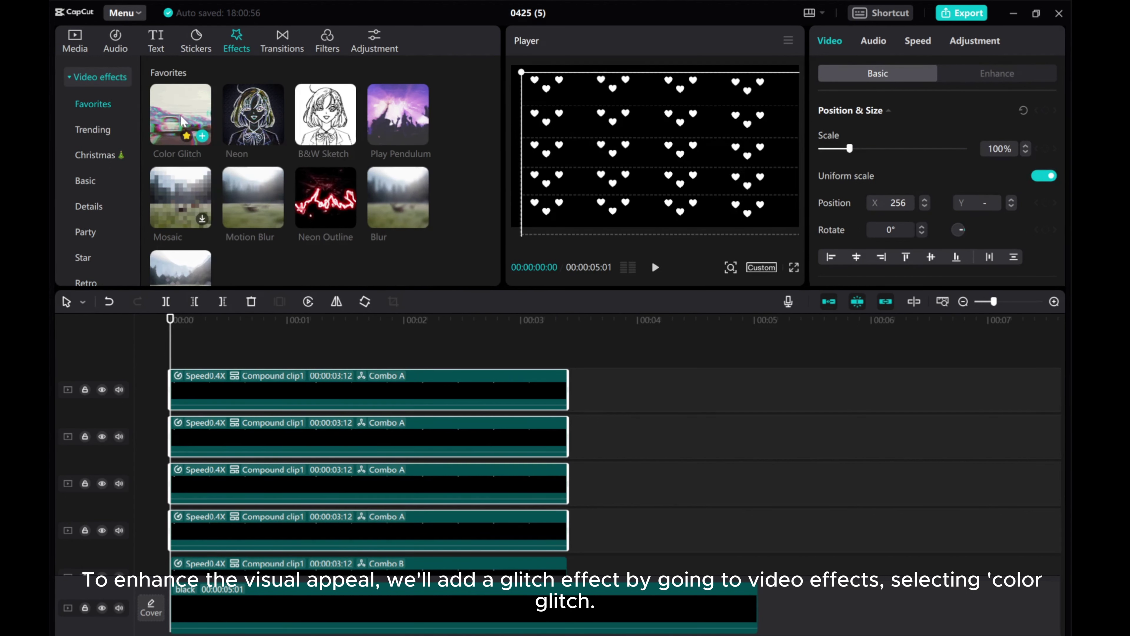
left_click_drag(178, 117, 174, 363)
left_click_drag(525, 377, 568, 377)
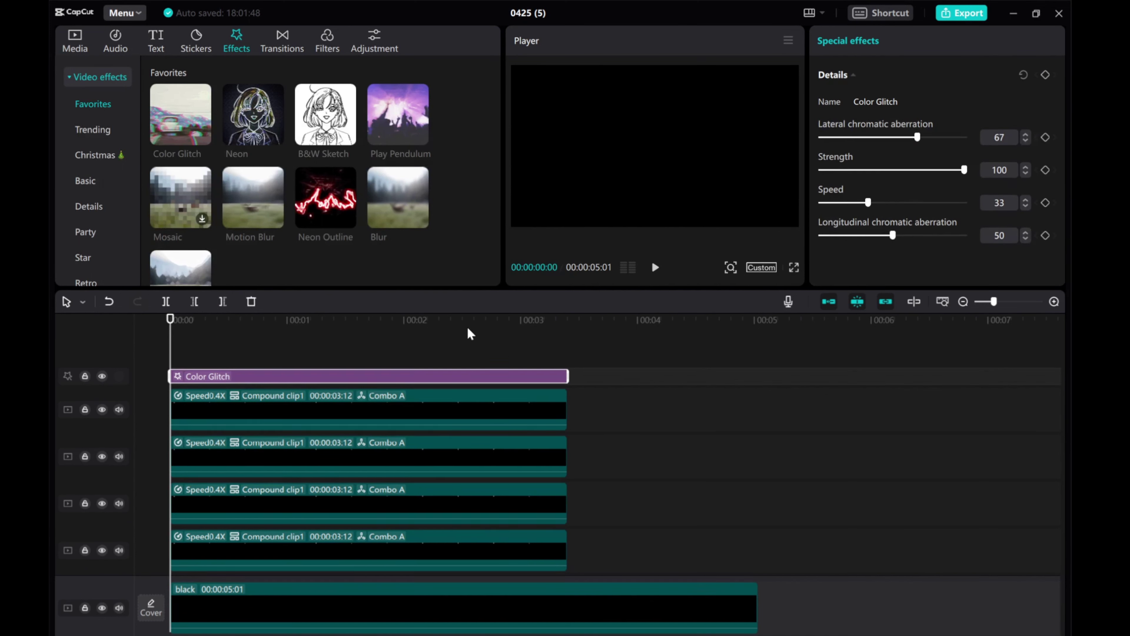
left_click(654, 267)
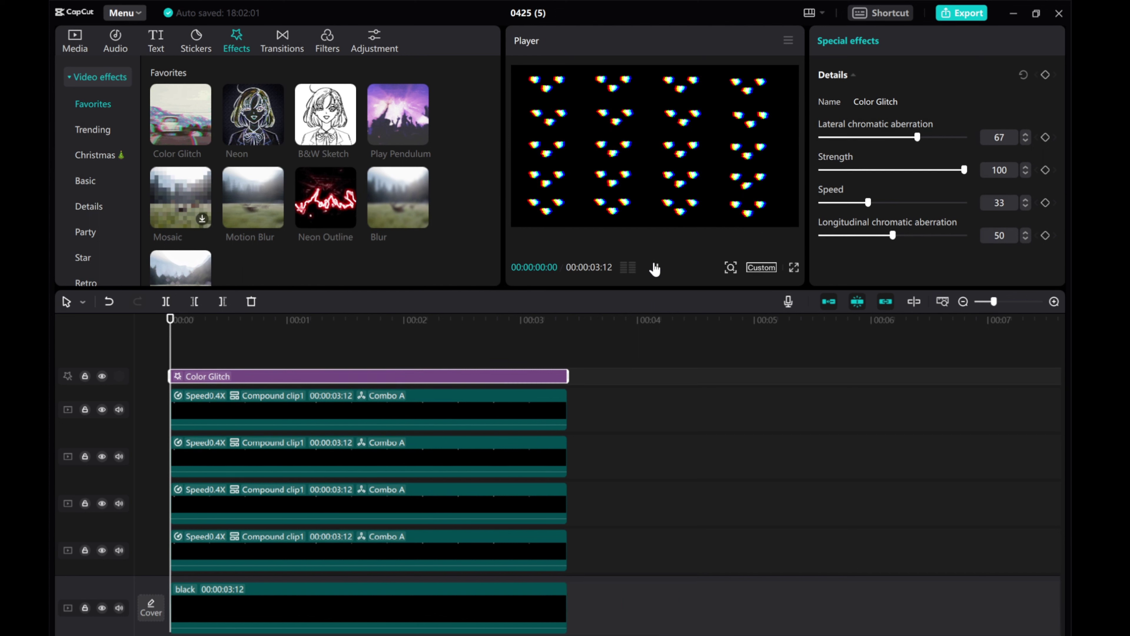
left_click(655, 268)
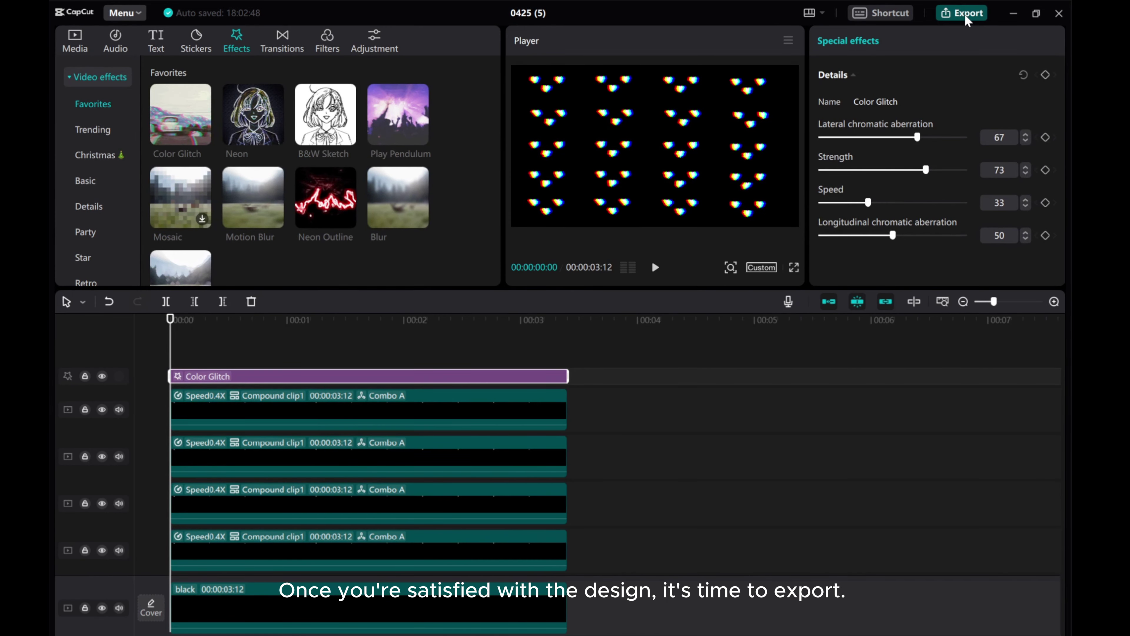
Open the export settings for the glitching heart grid video.
left_click(965, 14)
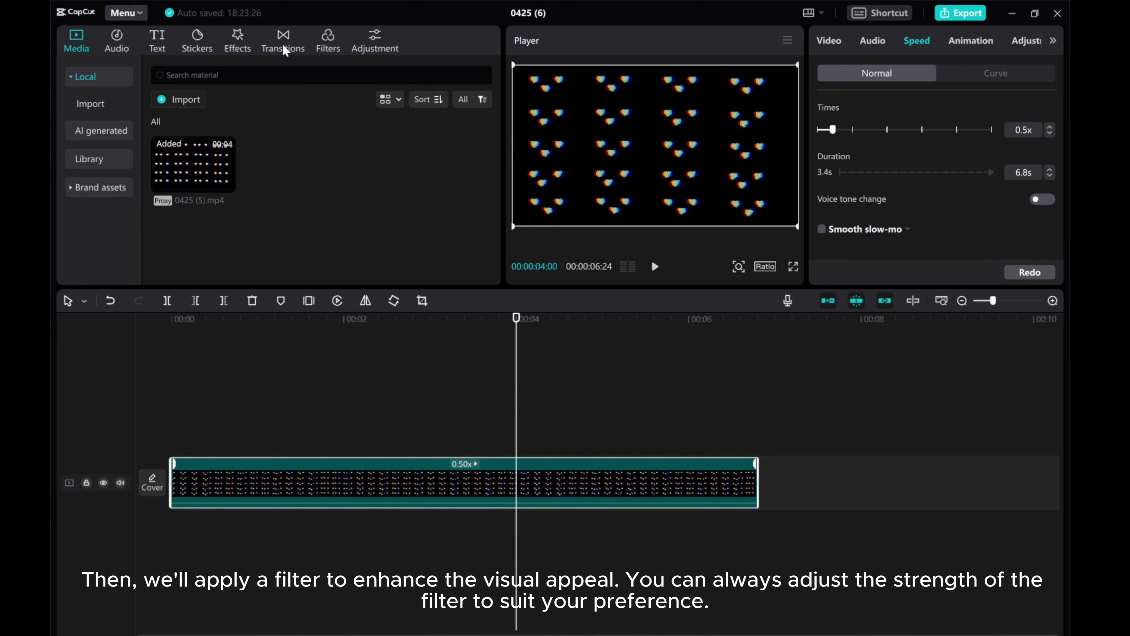
Add the Night scene Cold Blue filter and stretch it over the whole video clip.
left_click(327, 39)
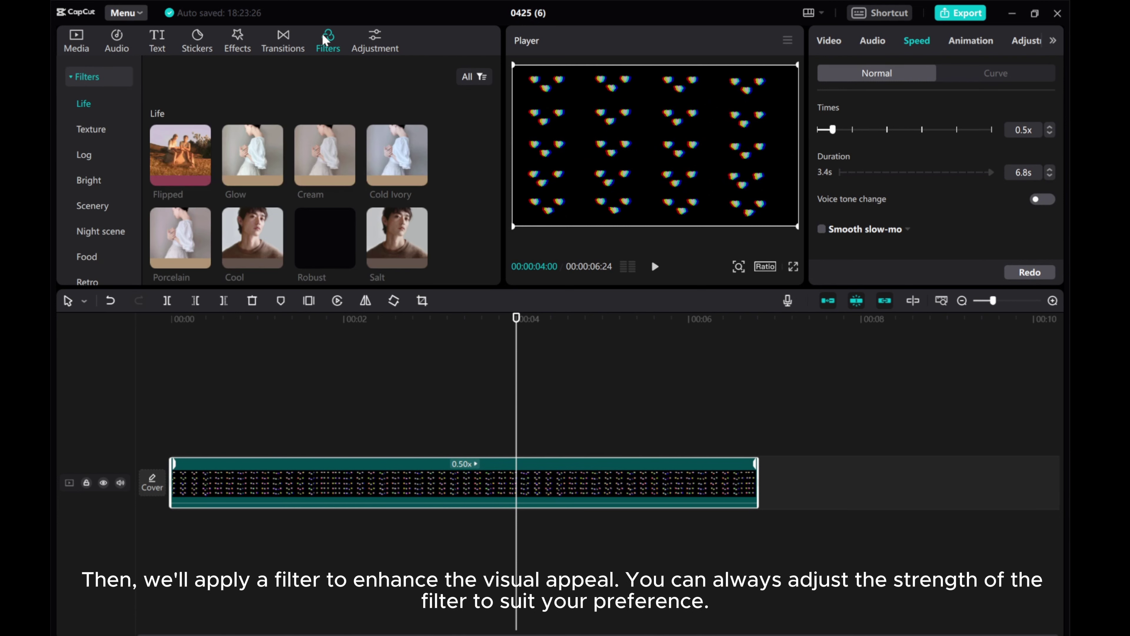
mouse_move(182, 172)
scroll(182, 171, "down", 3)
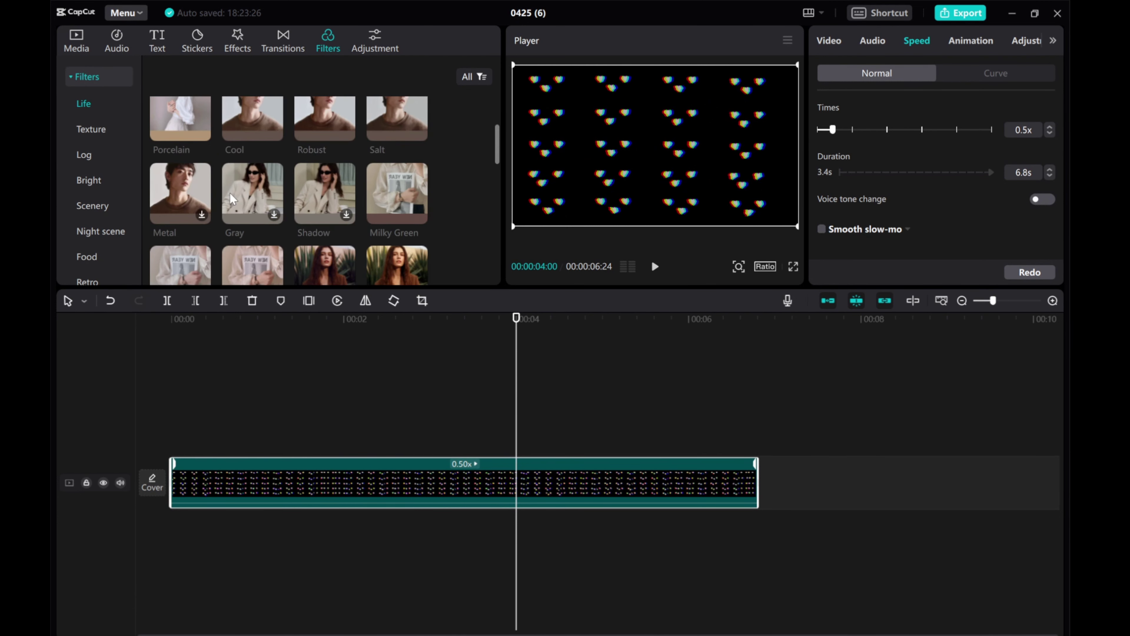
left_click(99, 133)
scroll(96, 142, "down", 2)
left_click(92, 142)
left_click(91, 167)
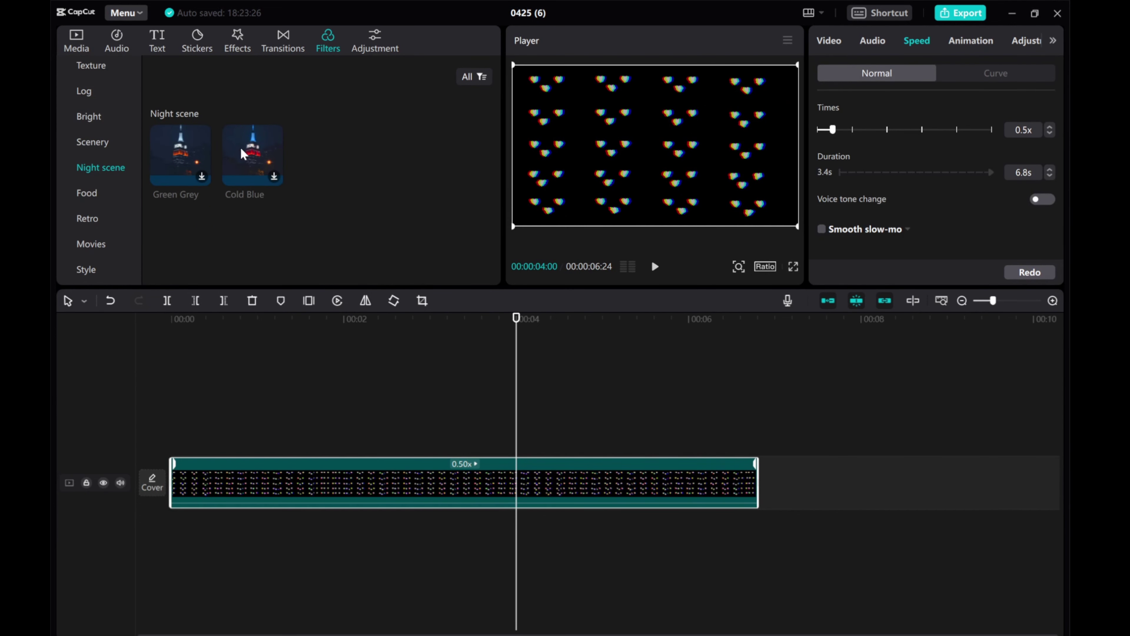
left_click_drag(240, 146, 174, 438)
left_click_drag(514, 403, 307, 409)
left_click_drag(431, 445, 758, 463)
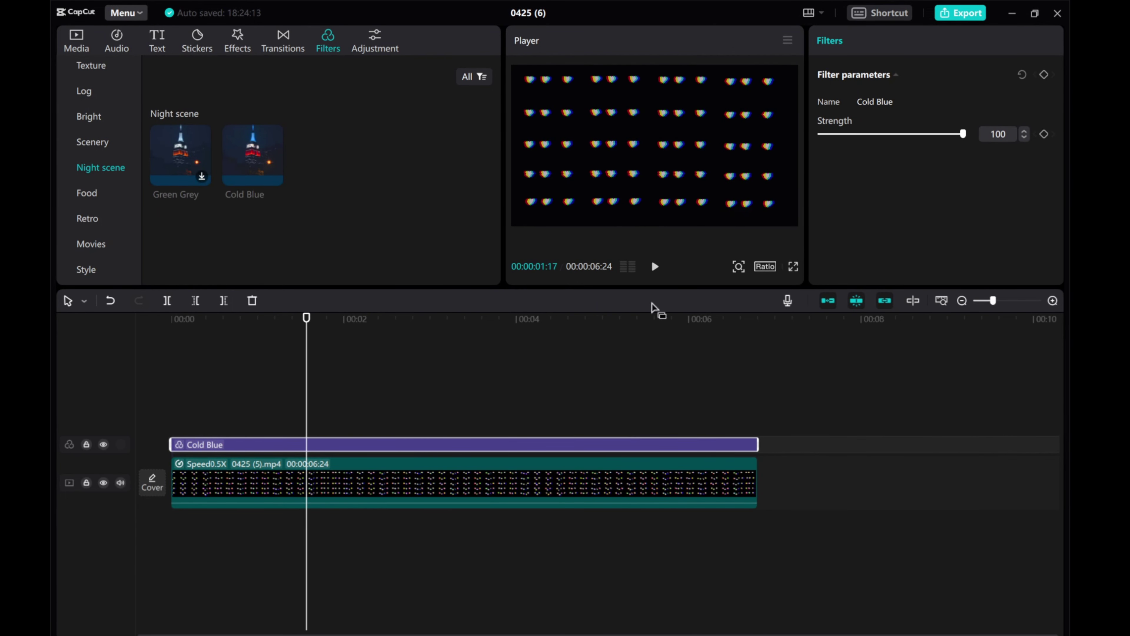
Preview the Cold Blue look and lower the filter strength to 70.
left_click(656, 267)
left_click_drag(494, 348, 132, 348)
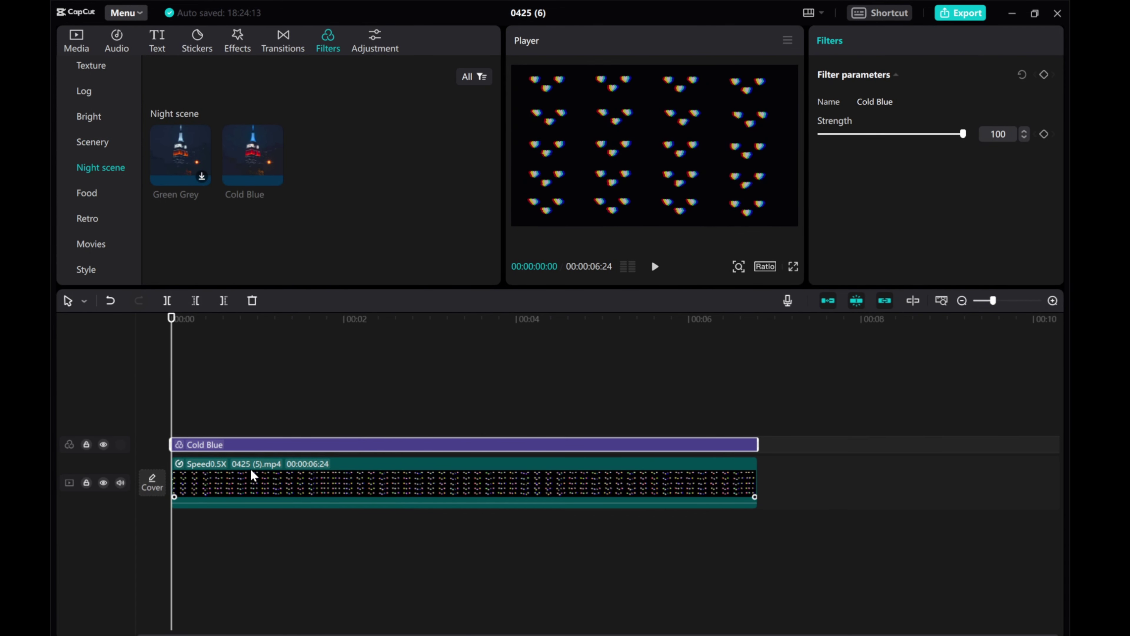
left_click_drag(963, 134, 921, 134)
Delete the Cold Blue filter clip while the Retro filters are shown.
scroll(101, 218, "down", 1)
left_click(85, 214)
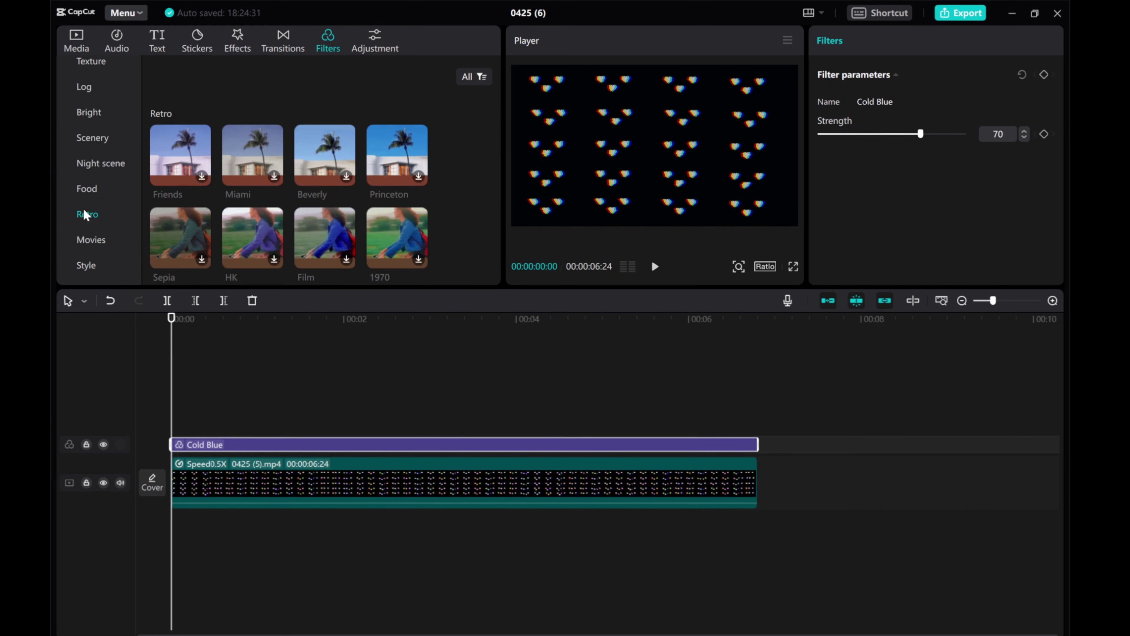
right_click(274, 445)
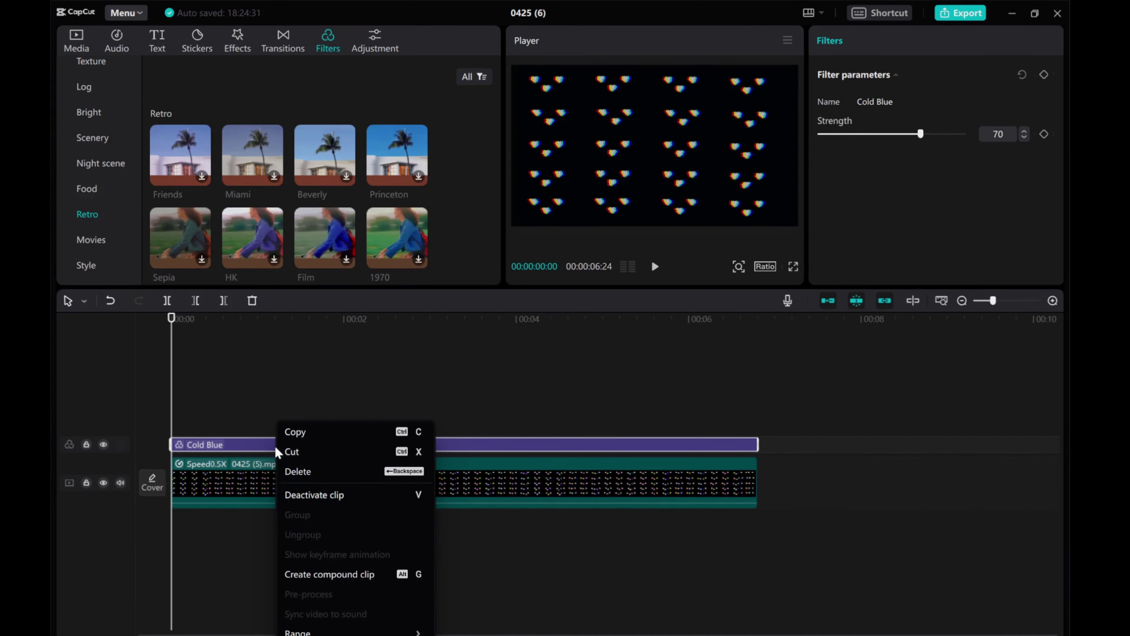
left_click(294, 473)
Add the Film filter across the full video at strength 80 and preview it.
left_click(347, 260)
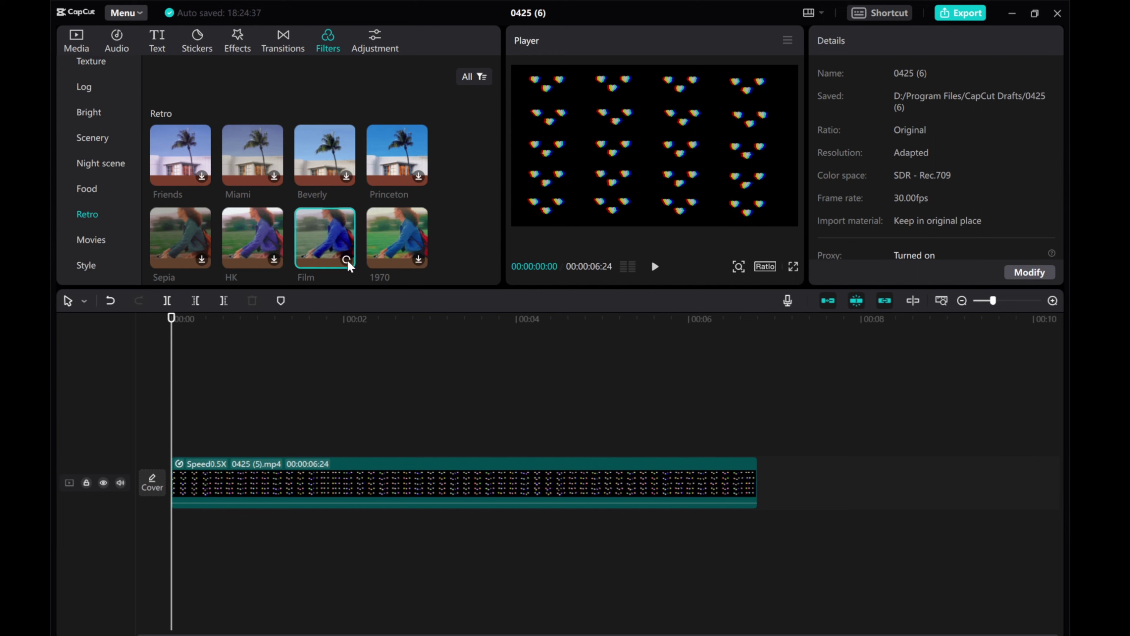
left_click(347, 260)
left_click_drag(429, 445, 757, 472)
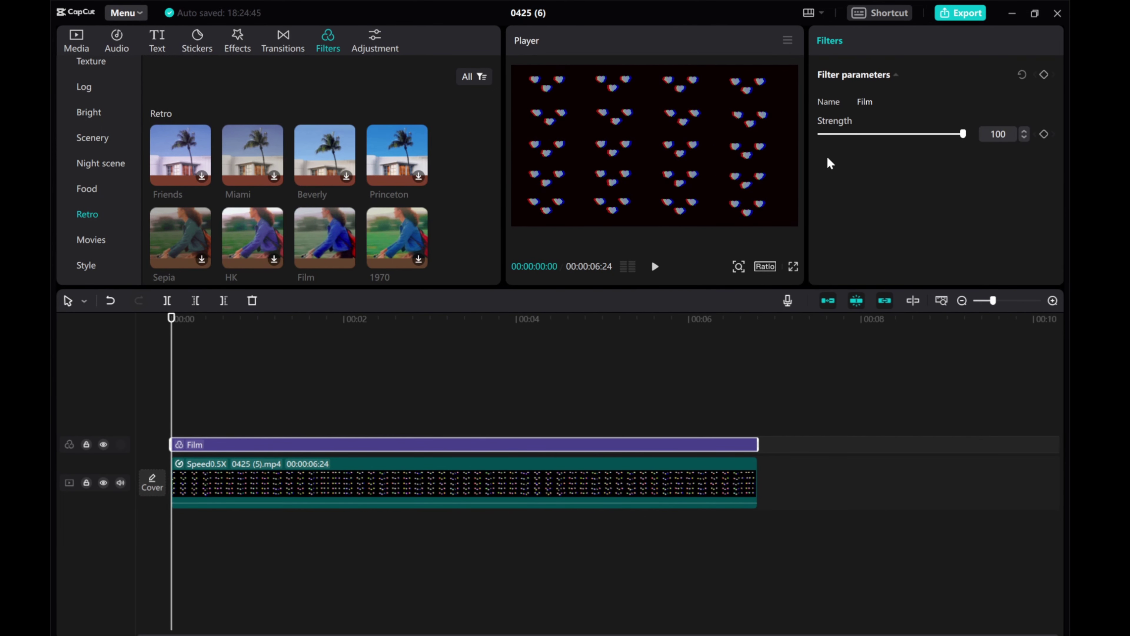
left_click_drag(940, 141, 935, 142)
left_click(655, 267)
left_click(270, 465)
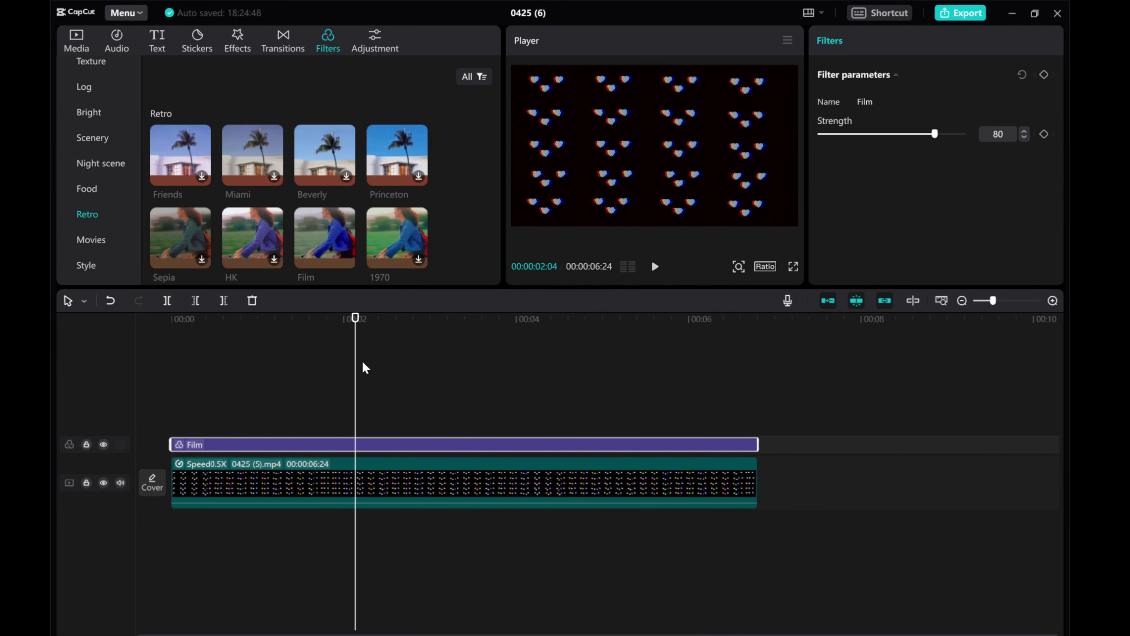
left_click_drag(356, 365, 84, 374)
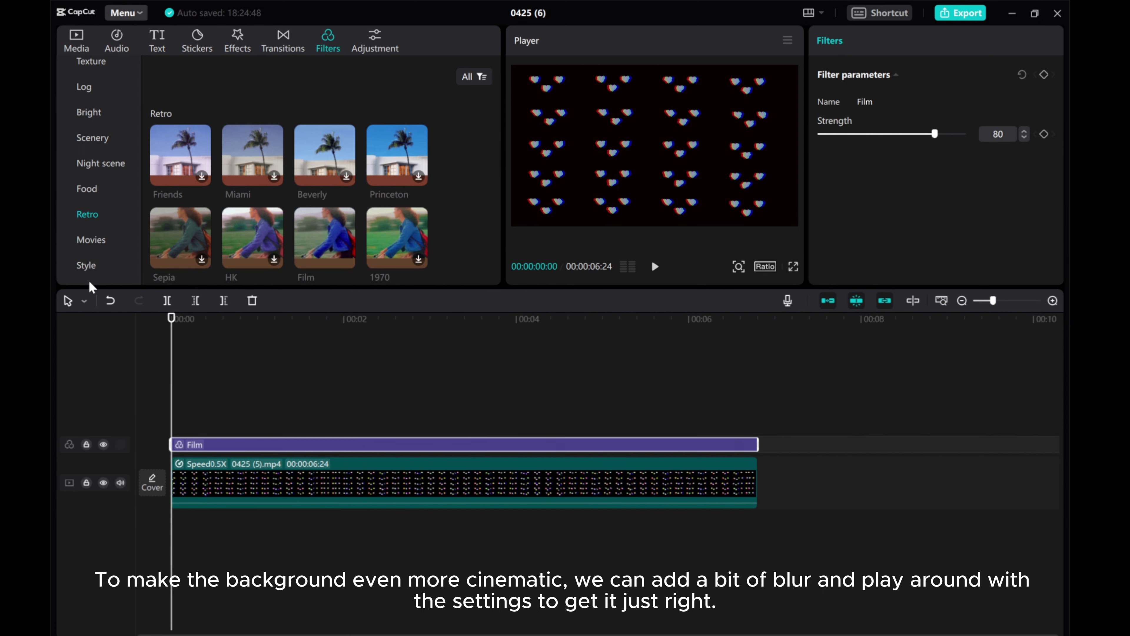
Add the favourite Blur effect, set it to 8, extend it to the video's end, and preview.
left_click(230, 38)
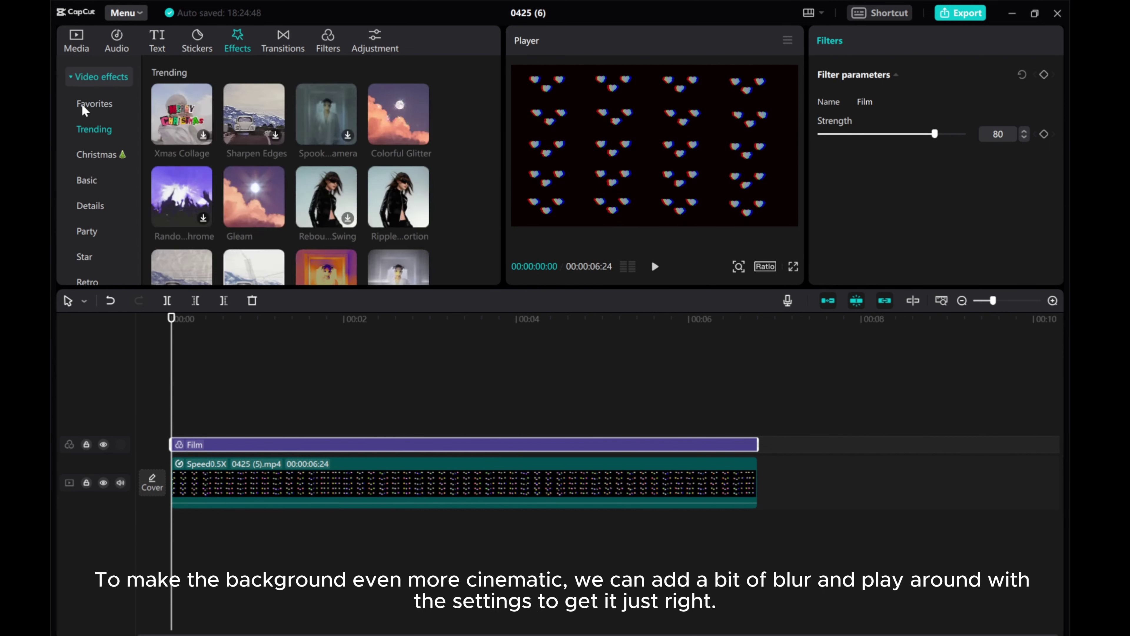
left_click(87, 106)
left_click_drag(398, 198, 170, 423)
left_click(205, 399)
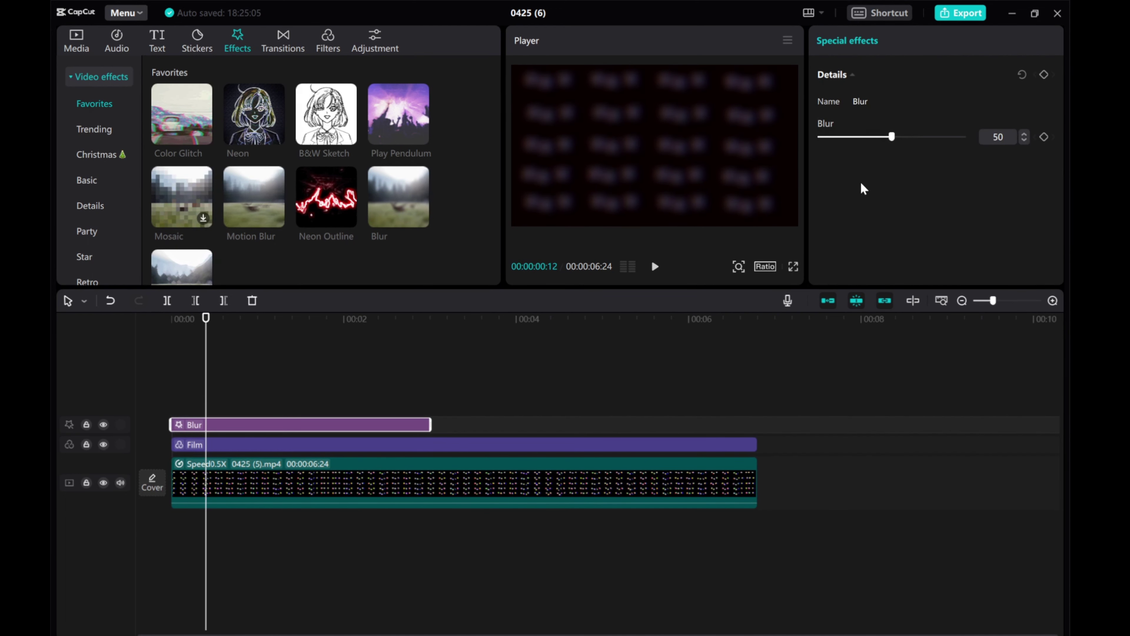
left_click_drag(890, 138, 832, 140)
left_click_drag(431, 425, 753, 426)
left_click(653, 268)
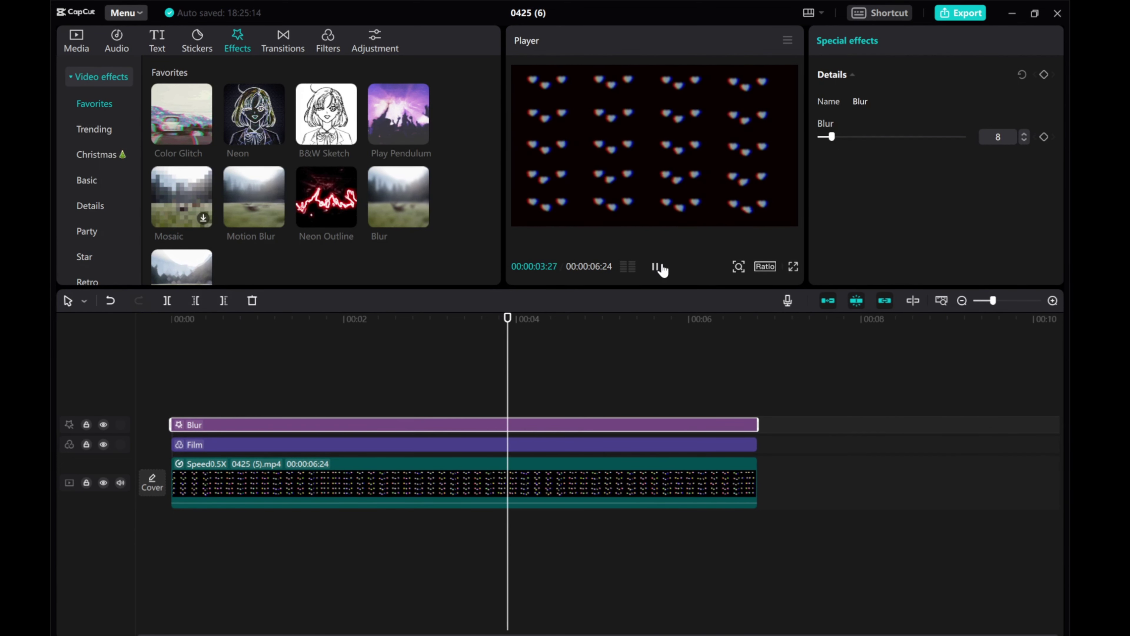
left_click(656, 267)
key("Home")
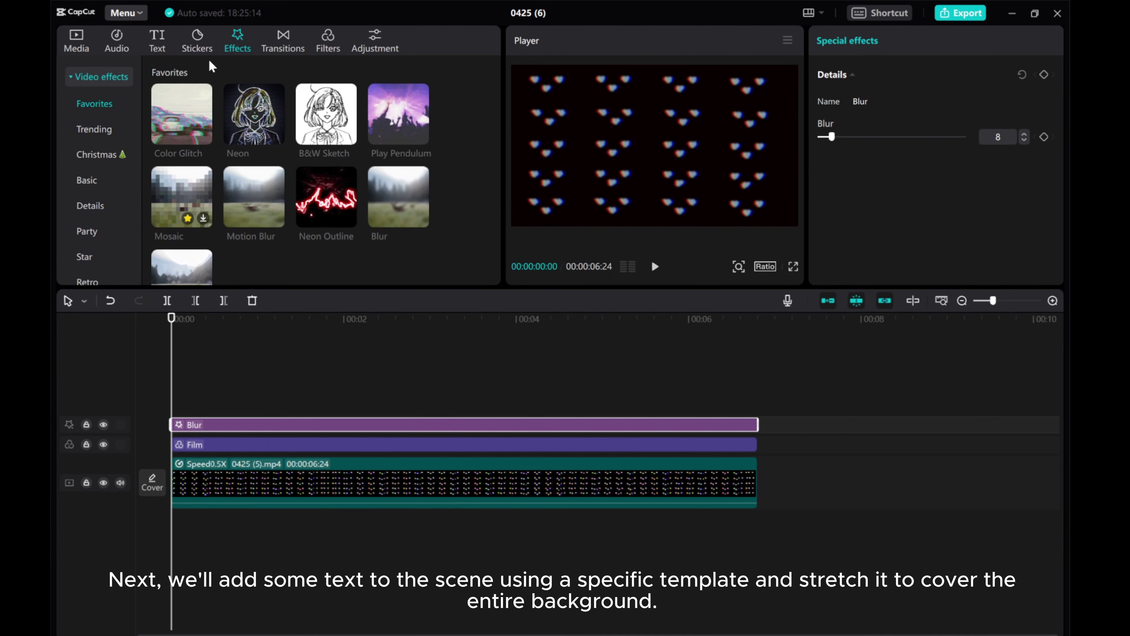
Add the Sweet Lovers text template from Trending and play back to preview it.
left_click(161, 44)
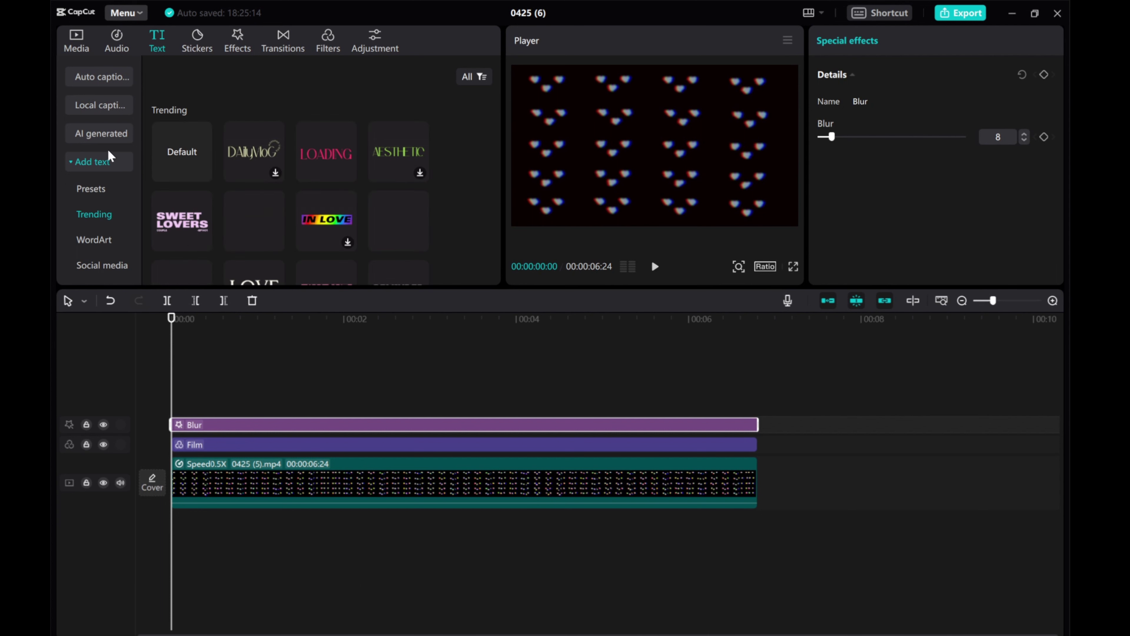
scroll(178, 206, "down", 1)
scroll(178, 206, "up", 1)
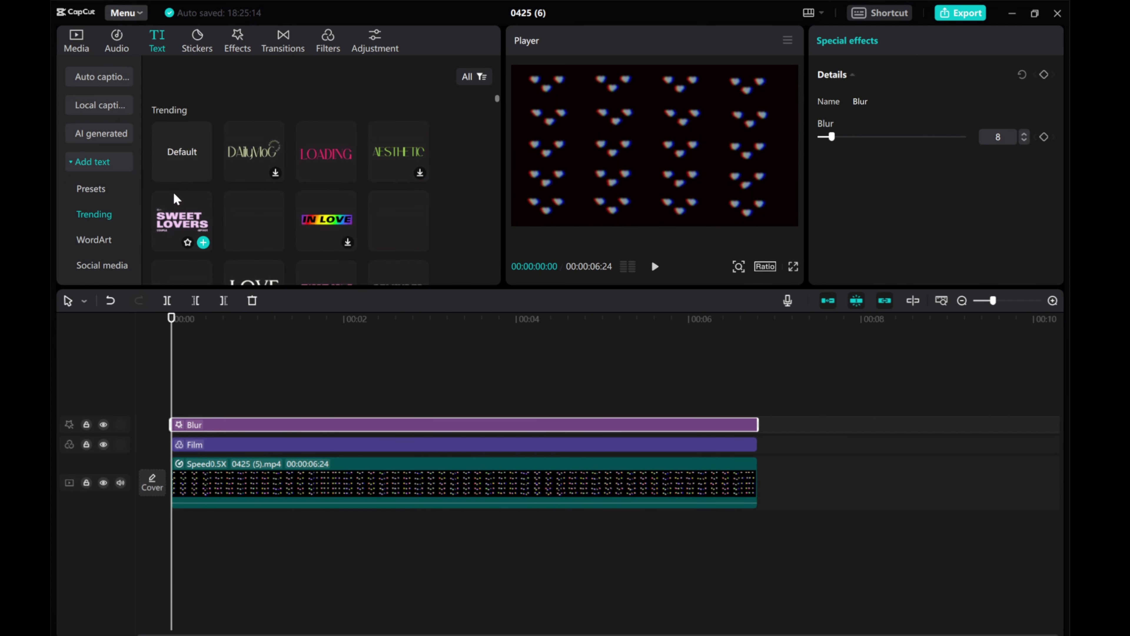
left_click(203, 244)
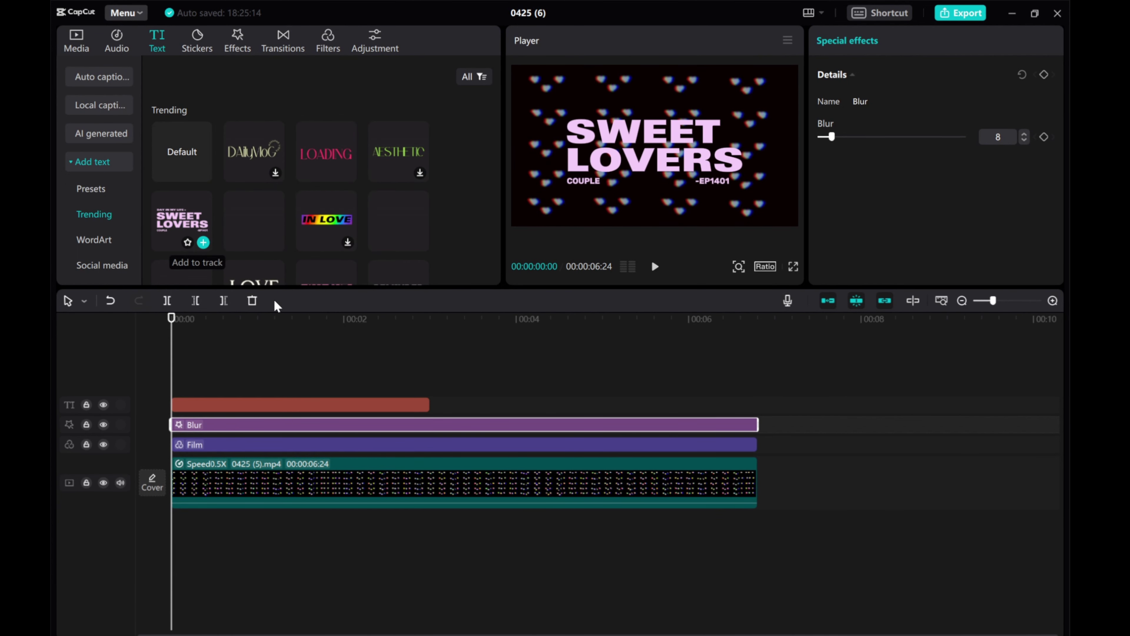
scroll(238, 209, "down", 1)
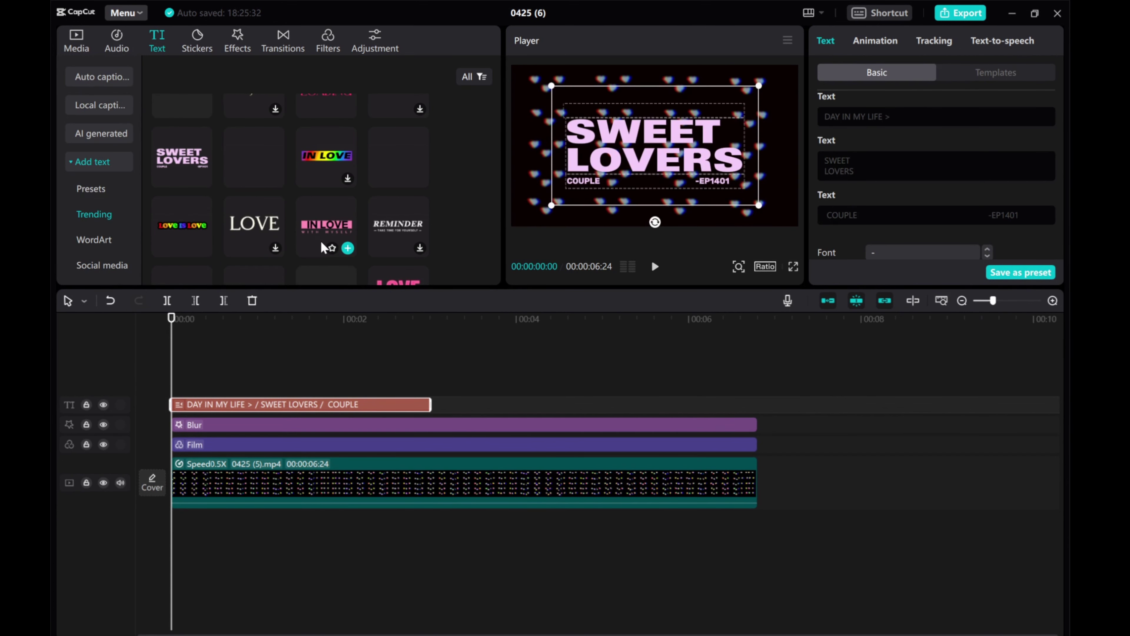
left_click(654, 267)
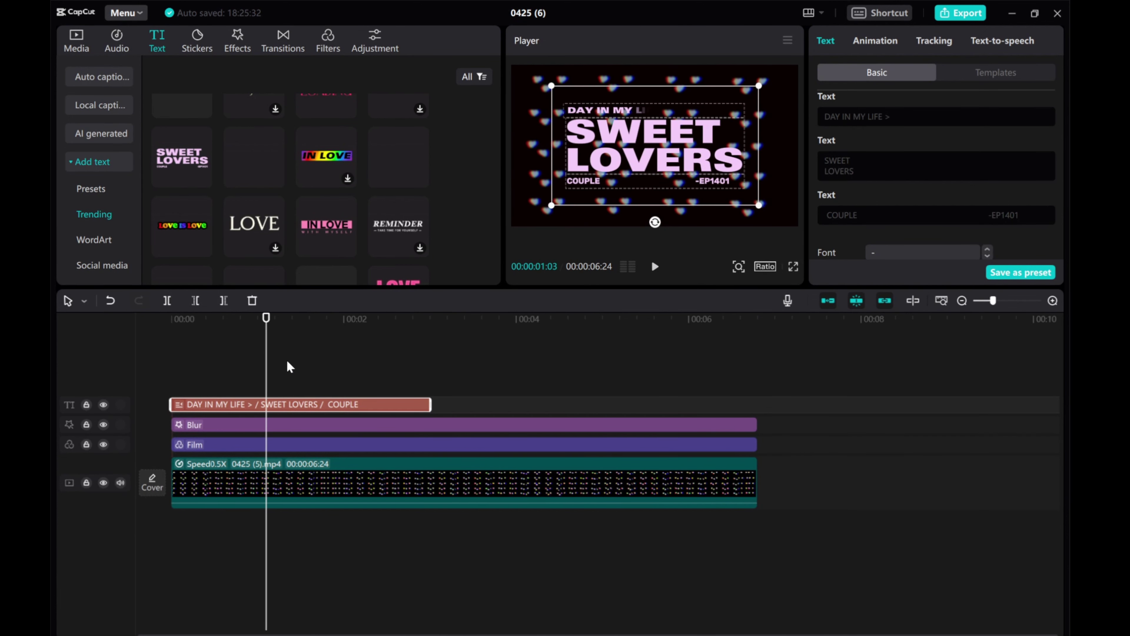
Delete the Sweet Lovers text clip from the timeline.
right_click(260, 412)
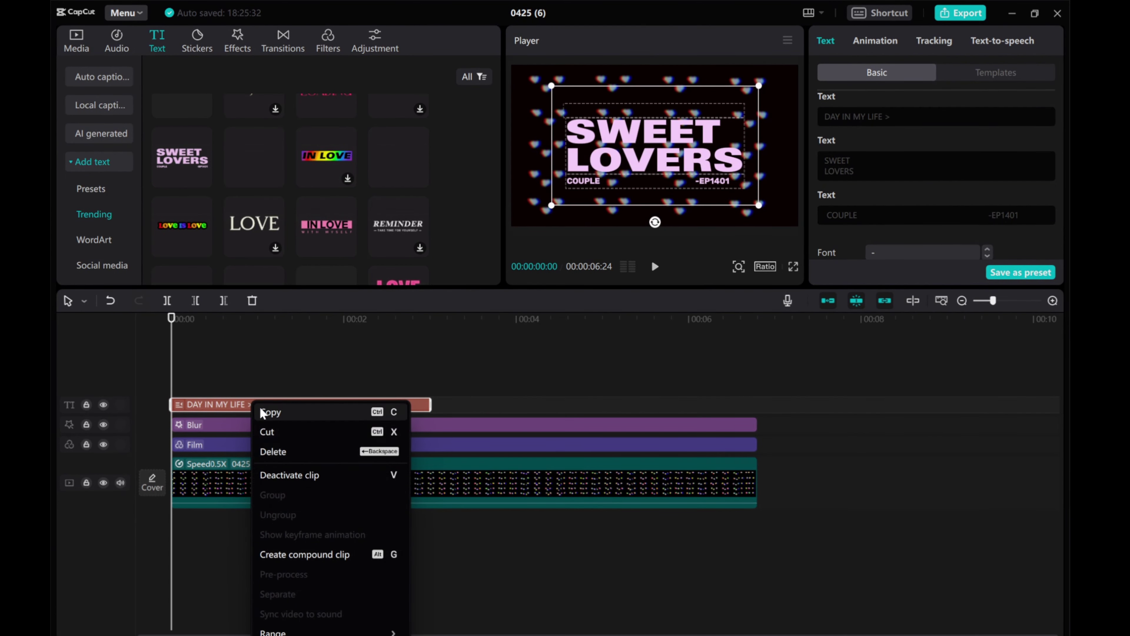
left_click(273, 451)
scroll(356, 256, "down", 1)
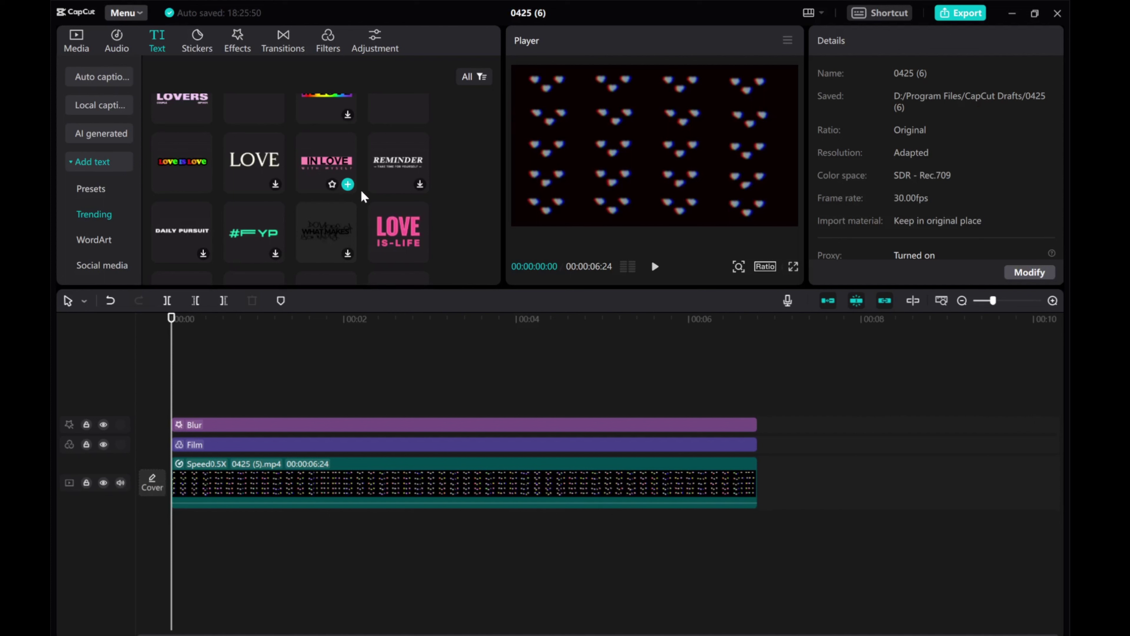
Add the LOVE IS-LIFE template, shrink it in the centre, extend it to the video's end, and preview.
left_click(420, 255)
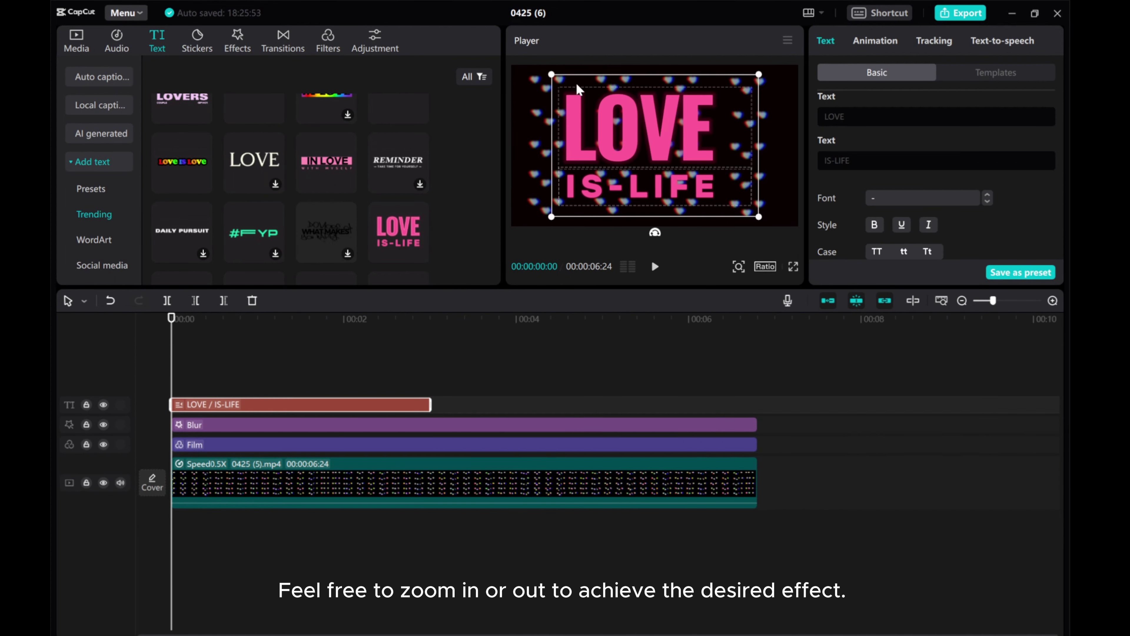
left_click_drag(553, 74, 594, 104)
left_click_drag(646, 150, 637, 148)
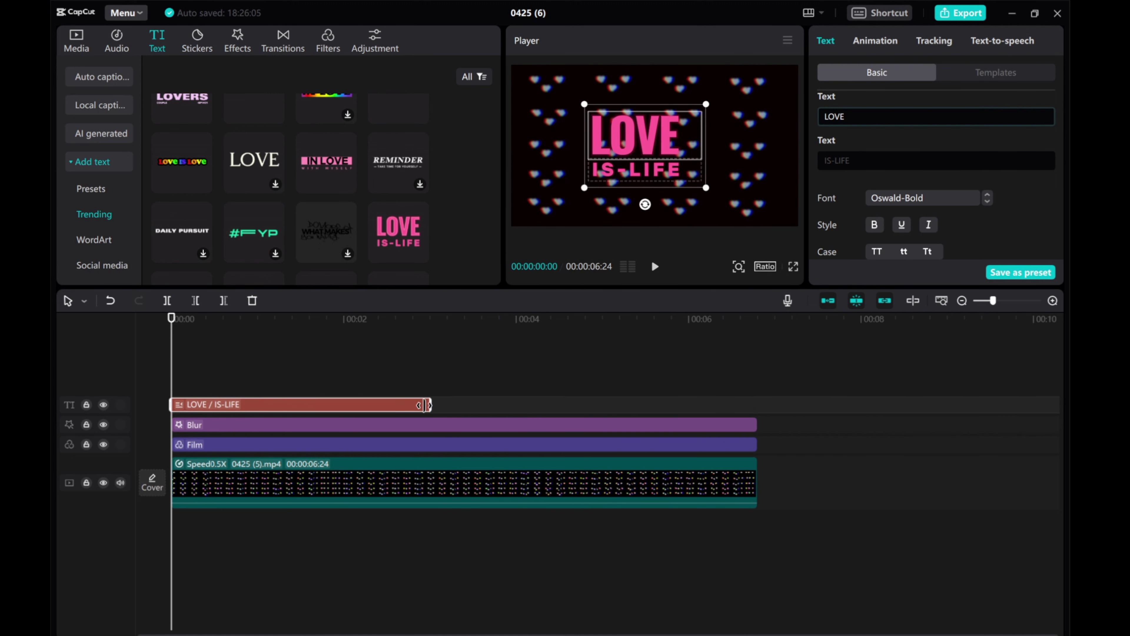
left_click_drag(424, 405, 757, 405)
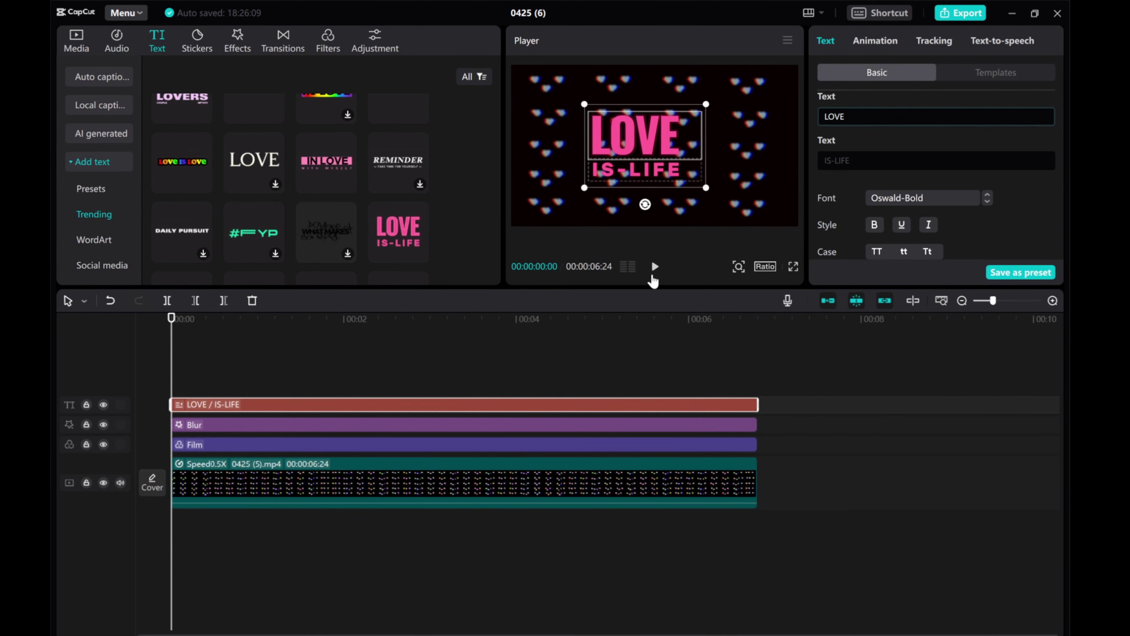
left_click(654, 267)
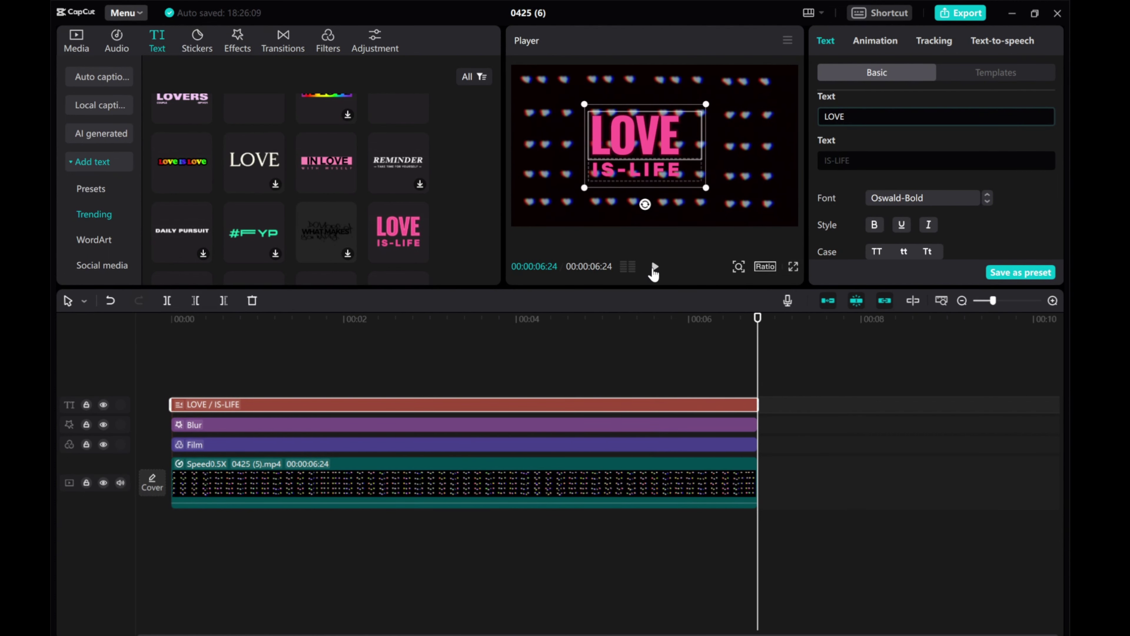
left_click(190, 372)
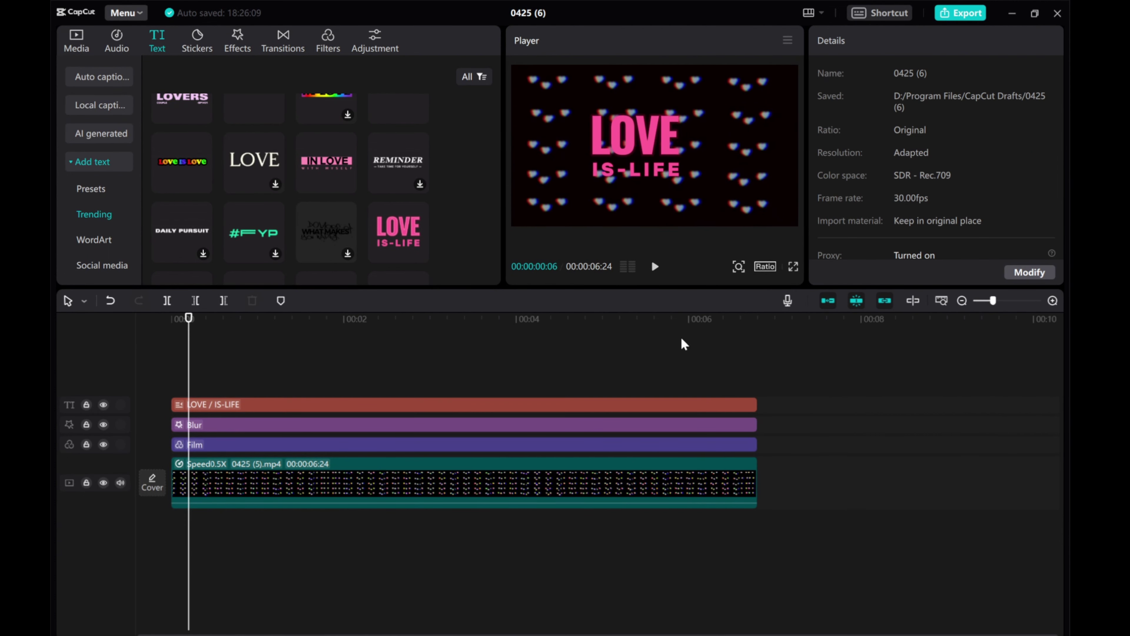
left_click_drag(188, 349, 93, 339)
left_click(655, 267)
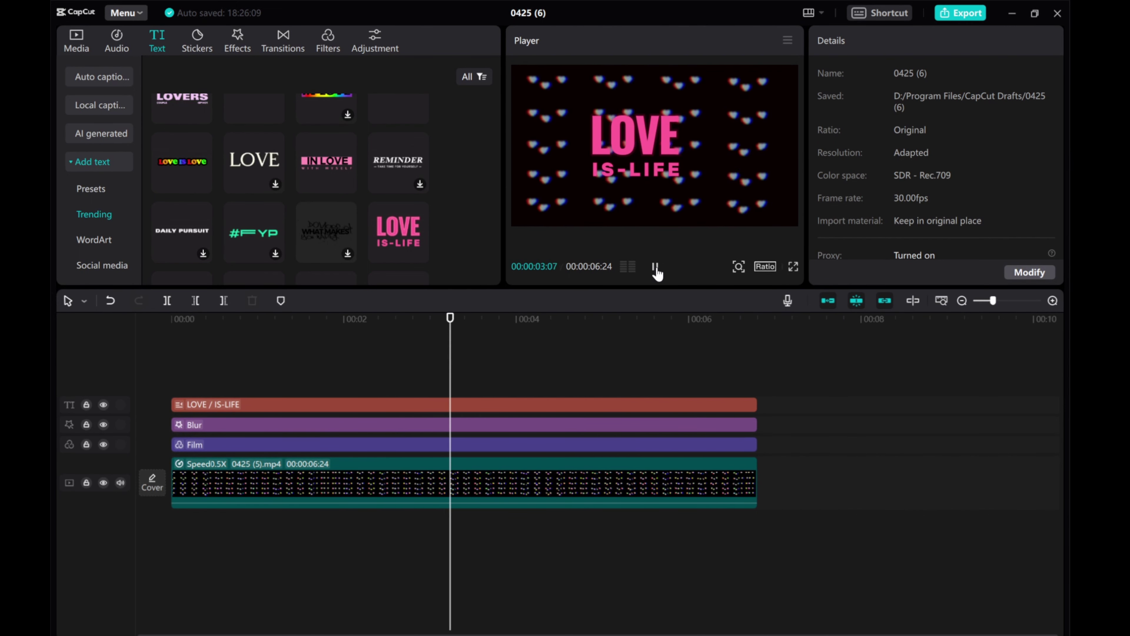
Add the IN LOVE WITH MYSELF text template and move it to the video's start.
left_click(348, 185)
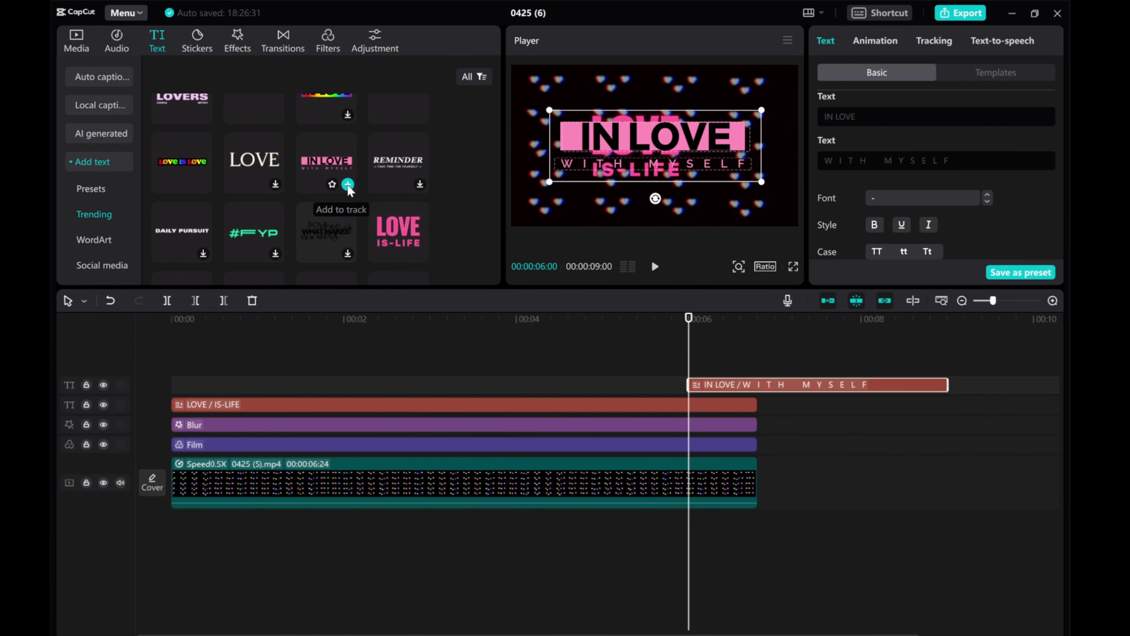
left_click_drag(741, 384, 212, 387)
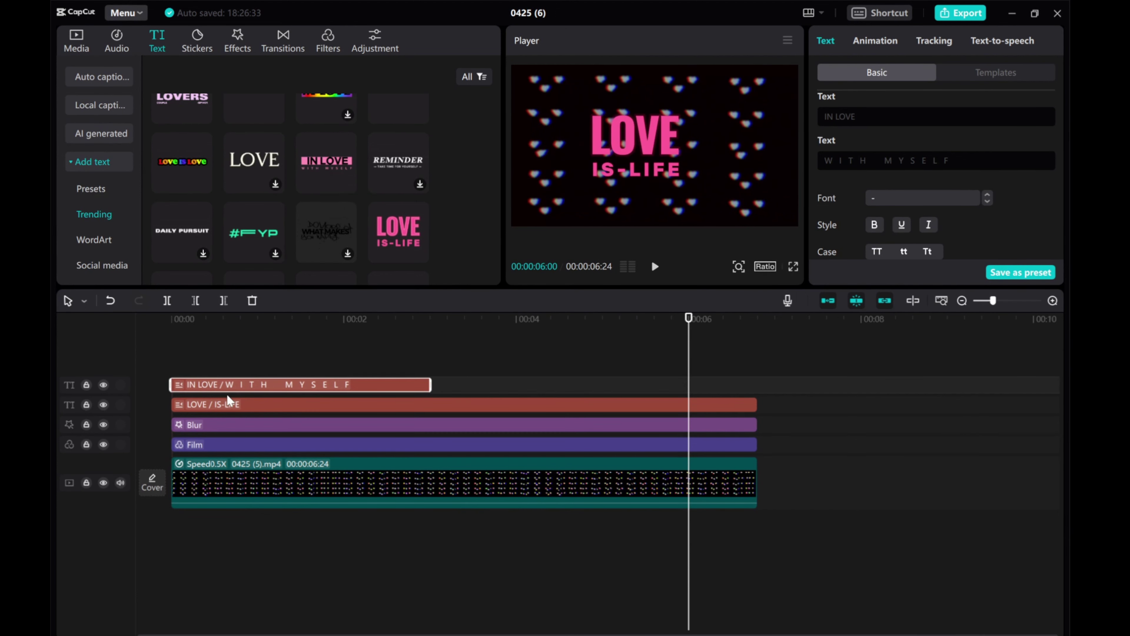
left_click(239, 414)
left_click(681, 359)
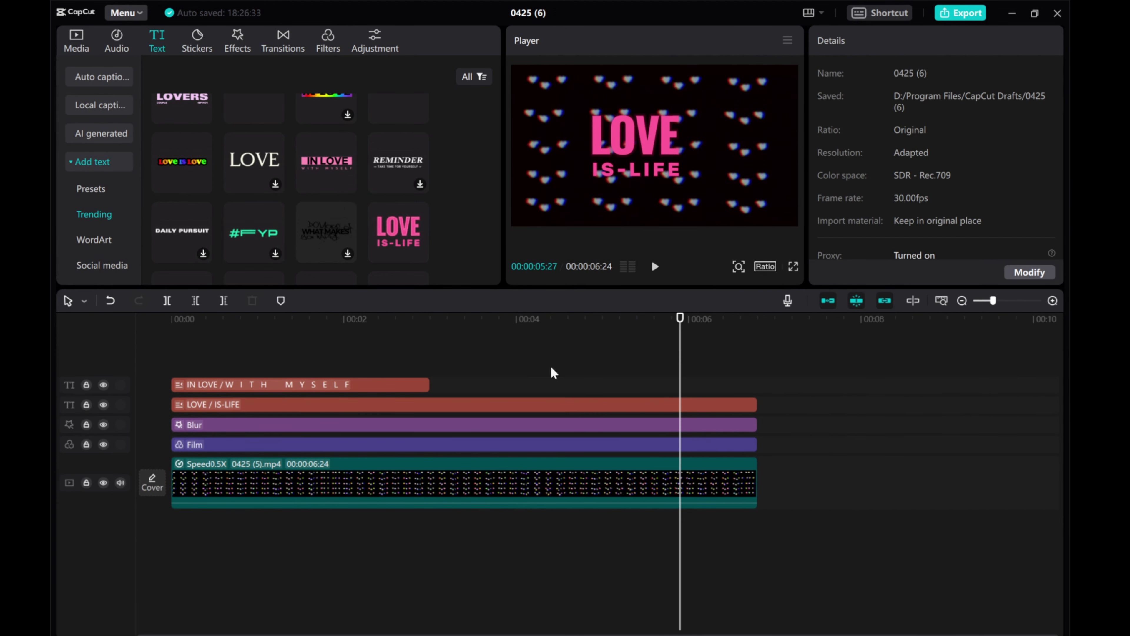
left_click_drag(677, 371, 300, 378)
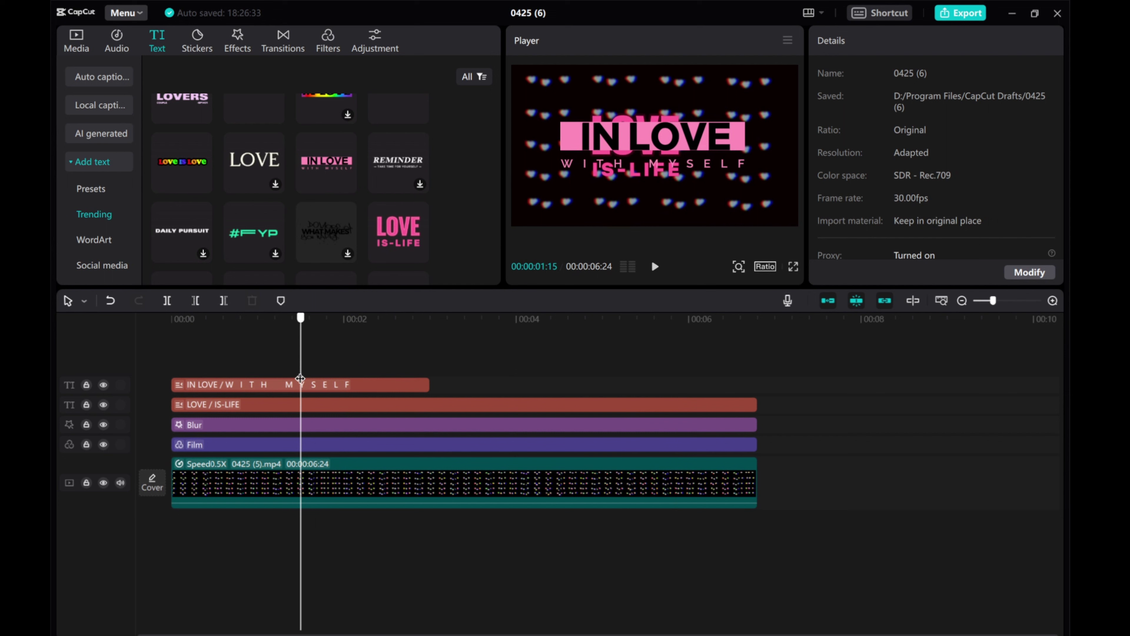
Delete the LOVE IS-LIFE text and extend IN LOVE WITH MYSELF across the whole video.
left_click(381, 413)
key("Delete")
left_click_drag(422, 407, 755, 421)
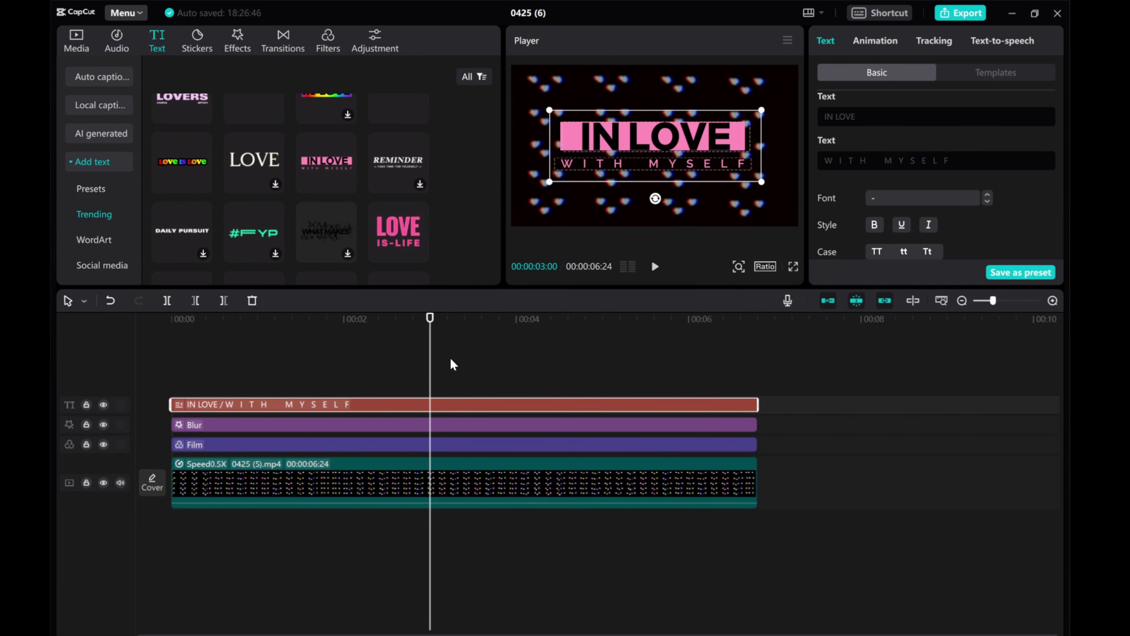
left_click_drag(426, 370, 169, 341)
Shrink the IN LOVE text slightly in the player and play back the result.
left_click(619, 141)
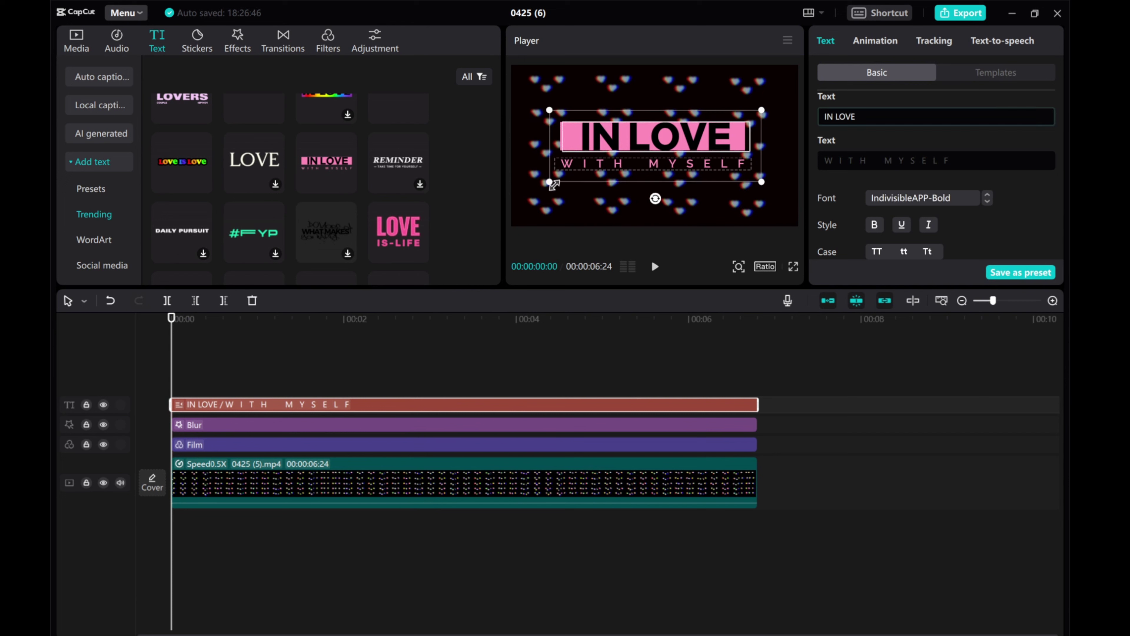
left_click_drag(554, 184, 564, 180)
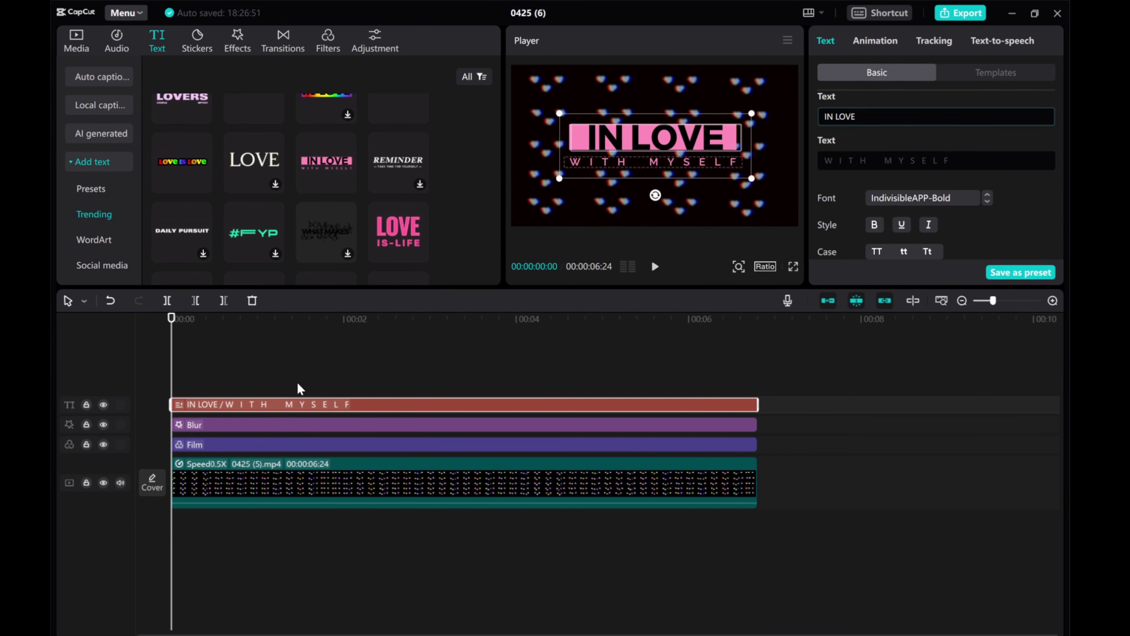
left_click(299, 389)
left_click(655, 266)
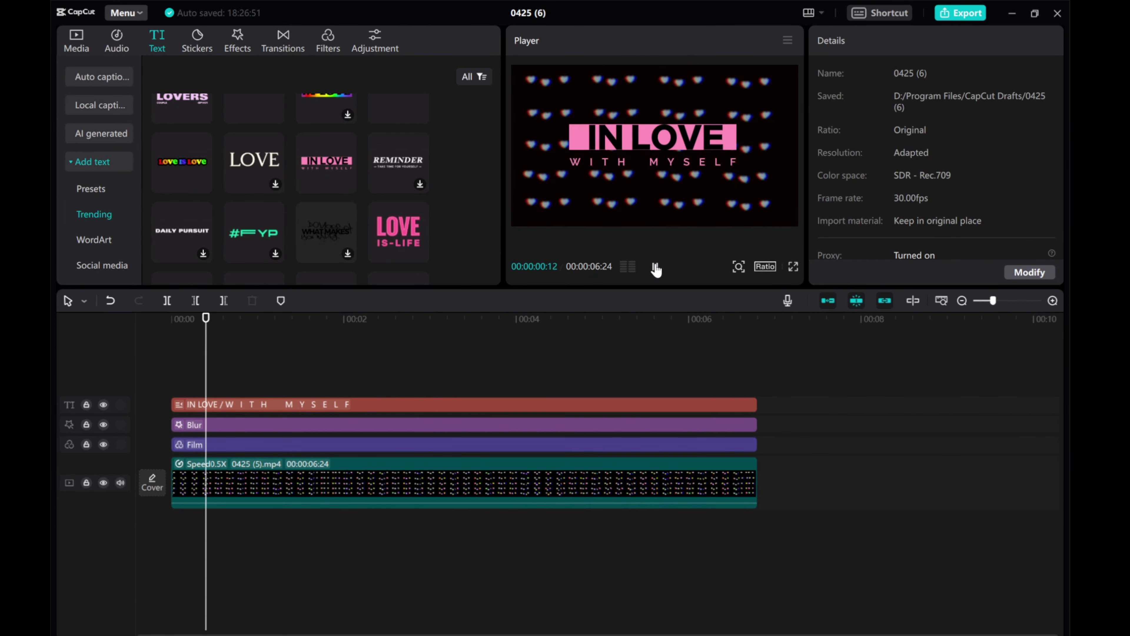